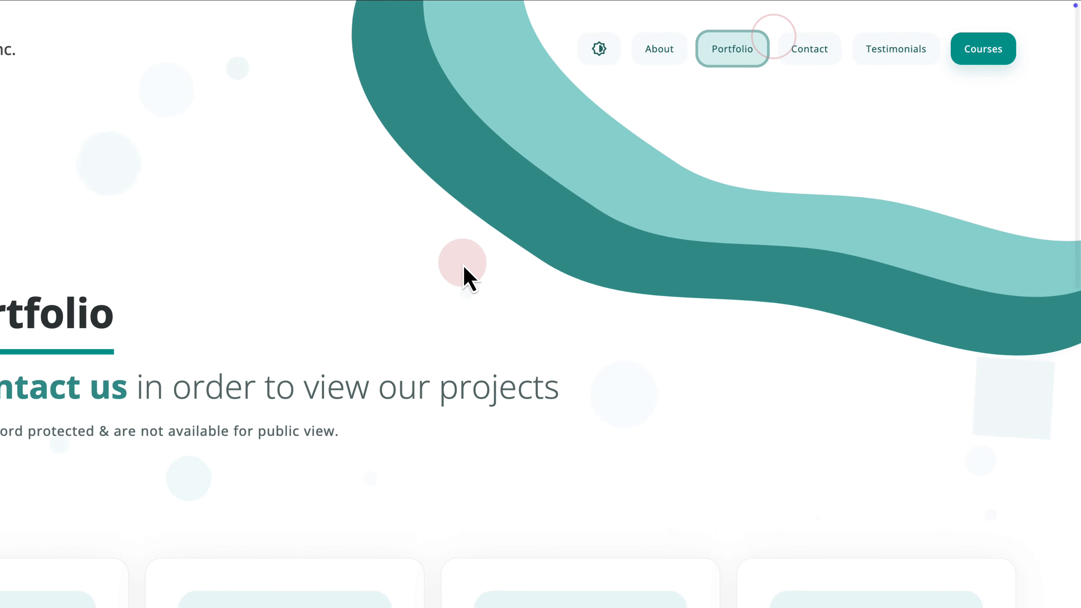
Look through the project cards on the Boroji Design portfolio page
{"action": "scroll", "coordinate": [566, 230], "scroll_direction": "down", "scroll_amount": 10}
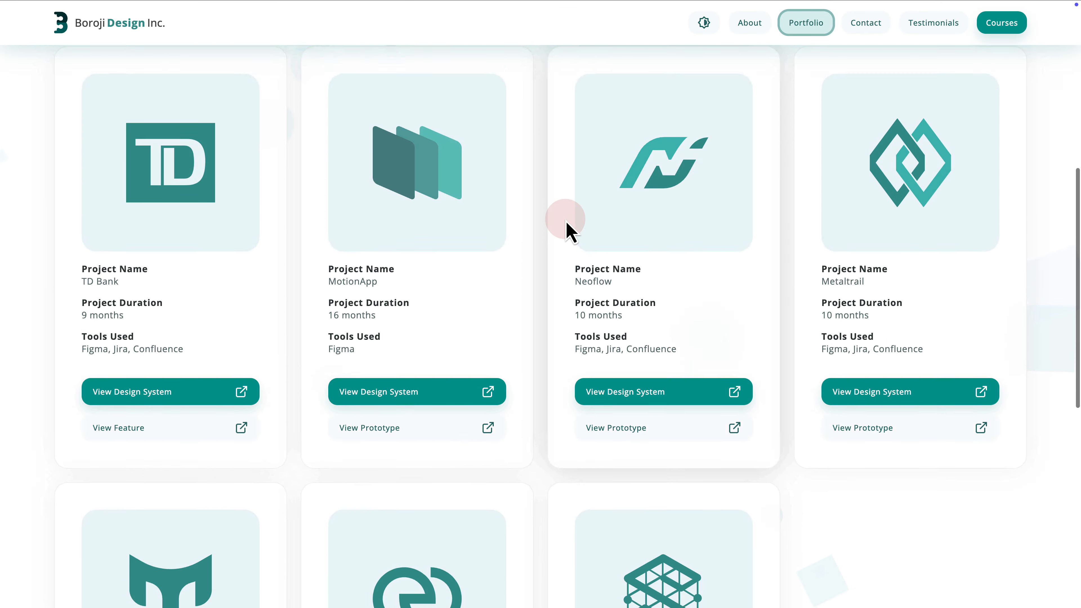
{"action": "scroll", "coordinate": [568, 226], "scroll_direction": "down", "scroll_amount": 8}
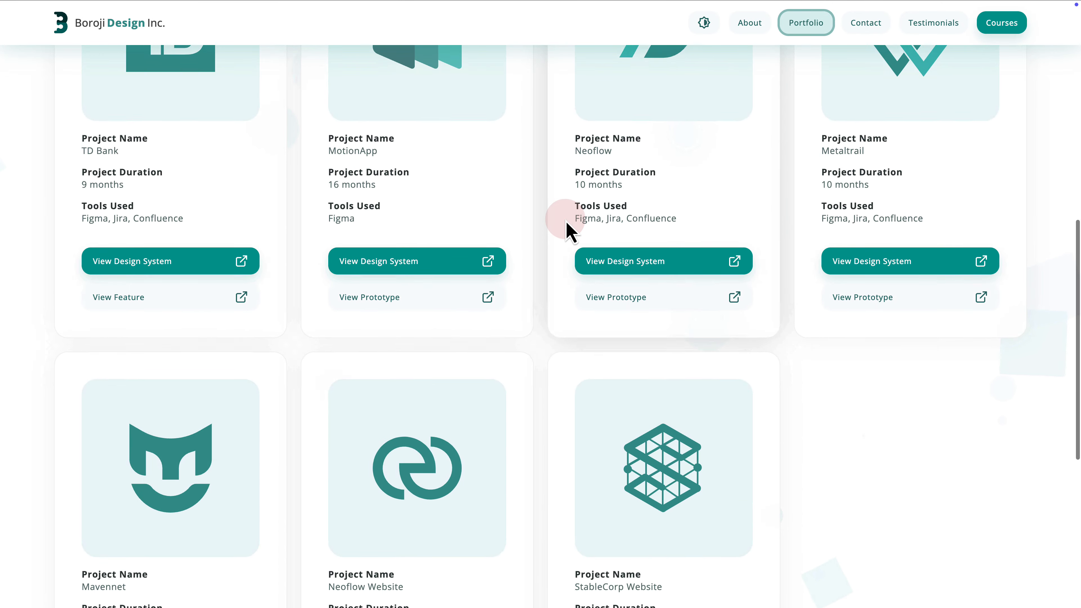
{"action": "scroll", "coordinate": [621, 259], "scroll_direction": "down", "scroll_amount": 3}
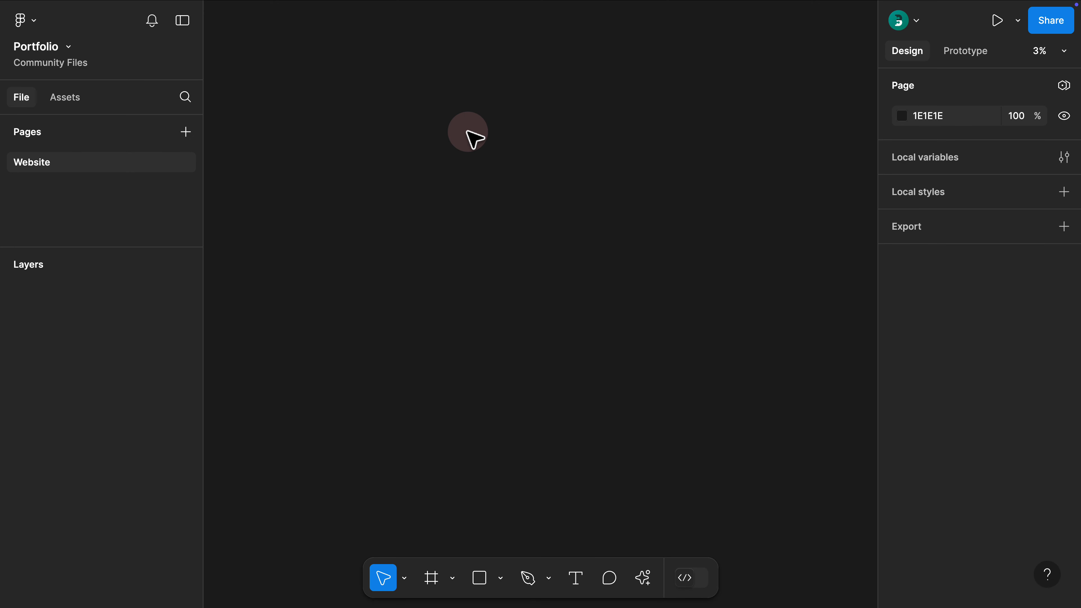
Switch to Figma and generate a Basic site First Draft from "a portfolio website that is simple and it is designed with auto layout"
{"action": "left_click", "coordinate": [645, 583]}
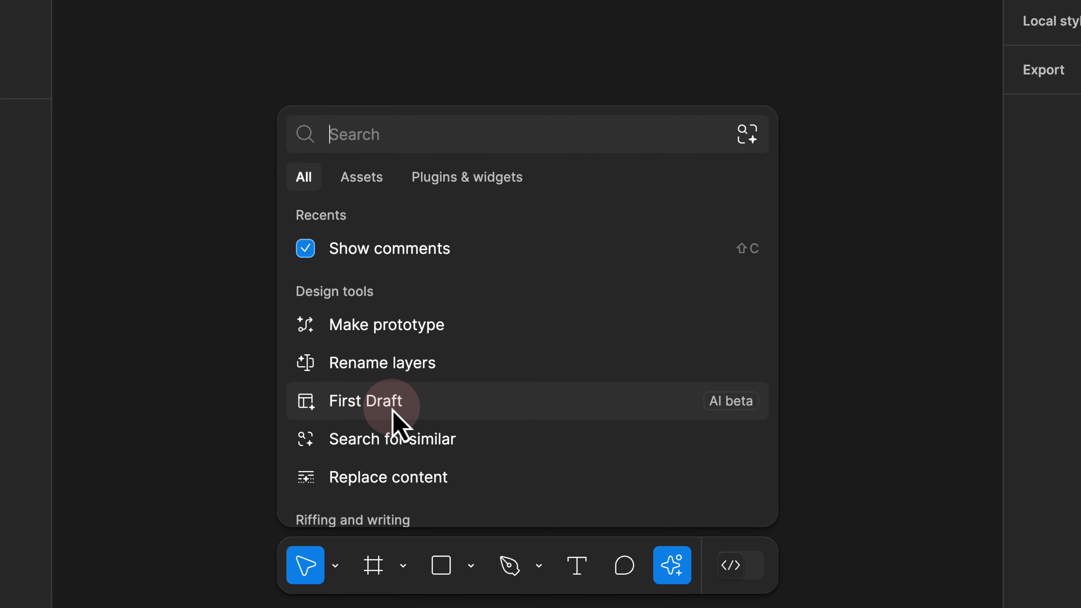
{"action": "left_click", "coordinate": [392, 410]}
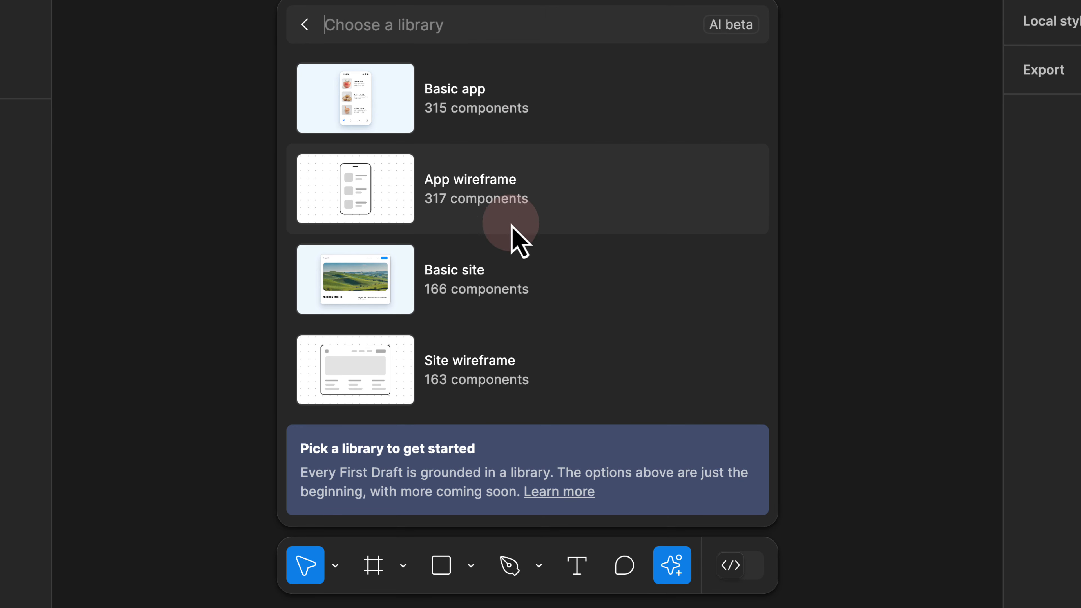
{"action": "left_click", "coordinate": [471, 273]}
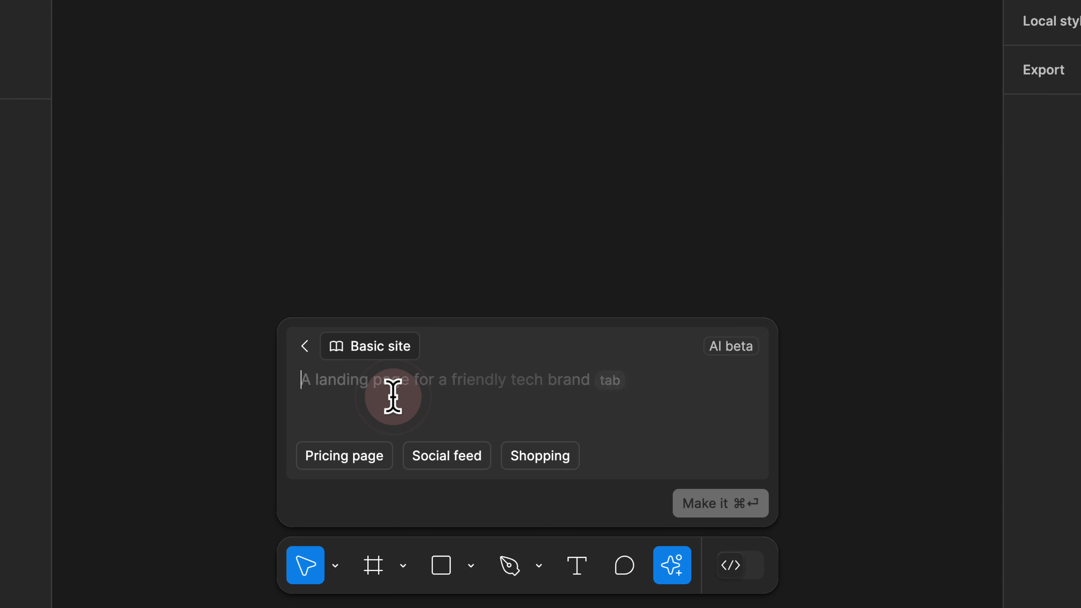
{"action": "left_click", "coordinate": [301, 389]}
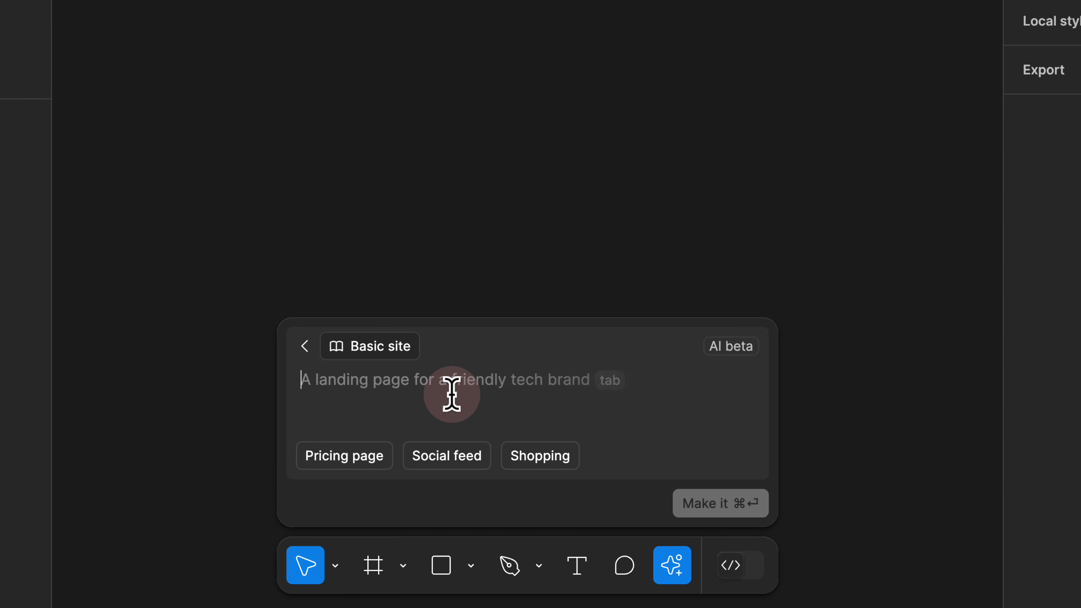
{"action": "type", "text": "a portfolio website that is simple and it is designed wit"}
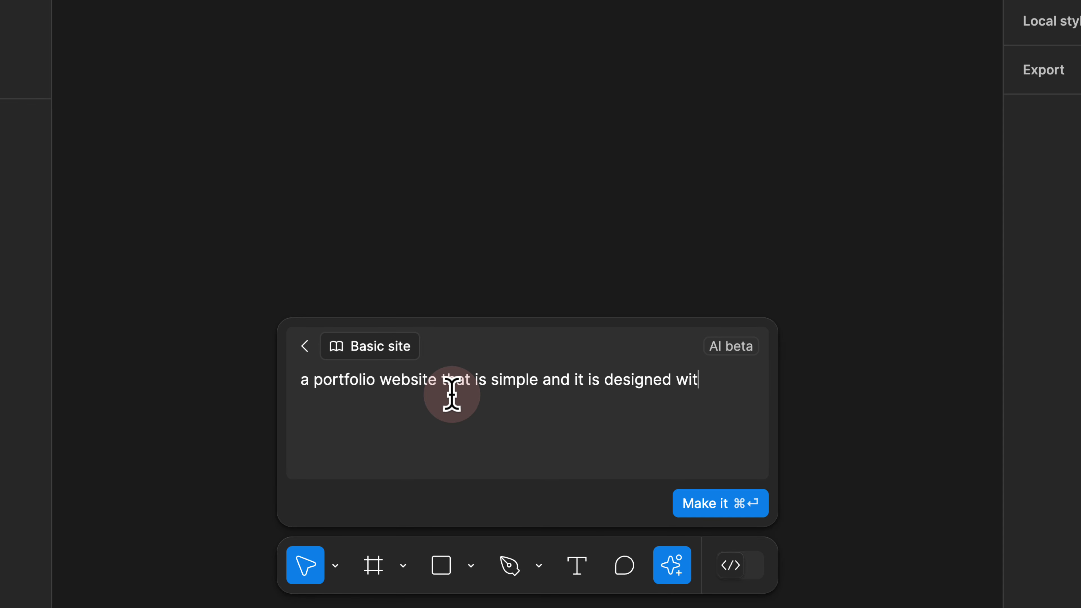
{"action": "type", "text": "uto layout"}
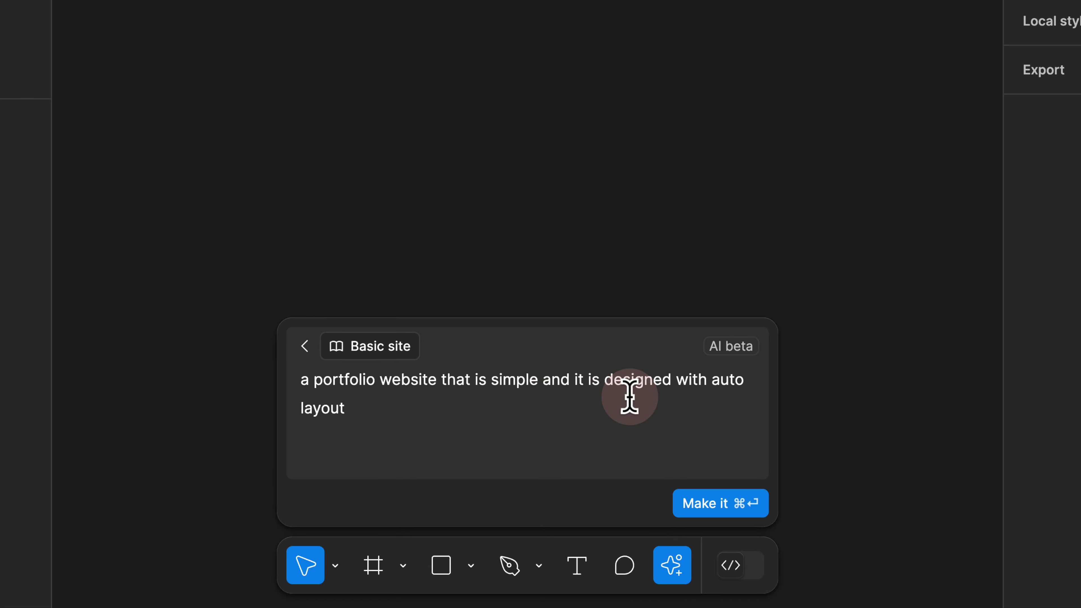
{"action": "left_click", "coordinate": [714, 504]}
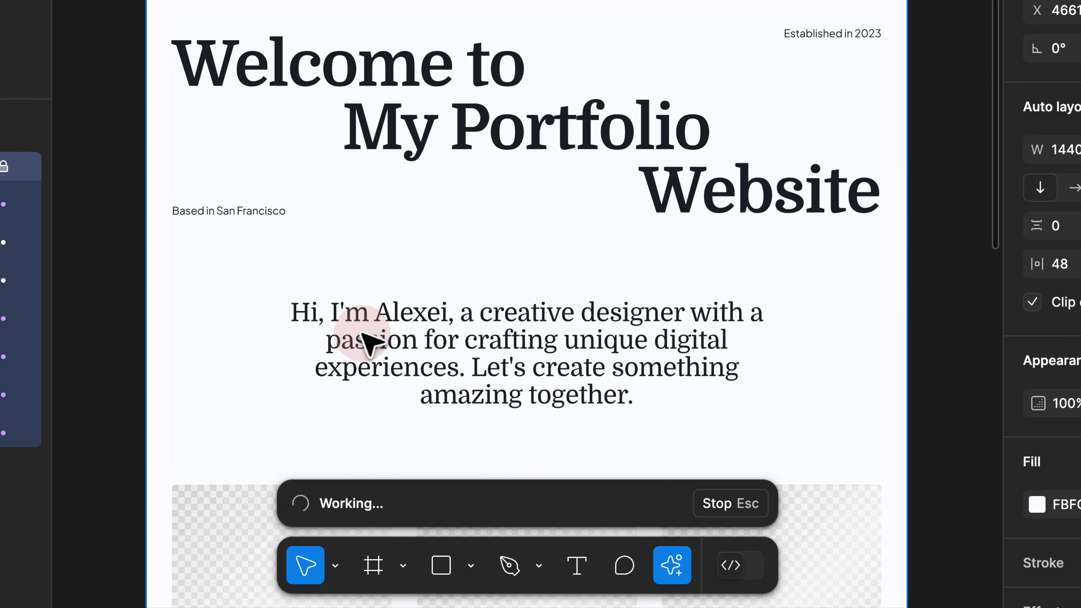
View the whole generated page and widen the layers sidebar to show the full layer names
{"action": "scroll", "coordinate": [367, 337], "scroll_direction": "down", "scroll_amount": 10}
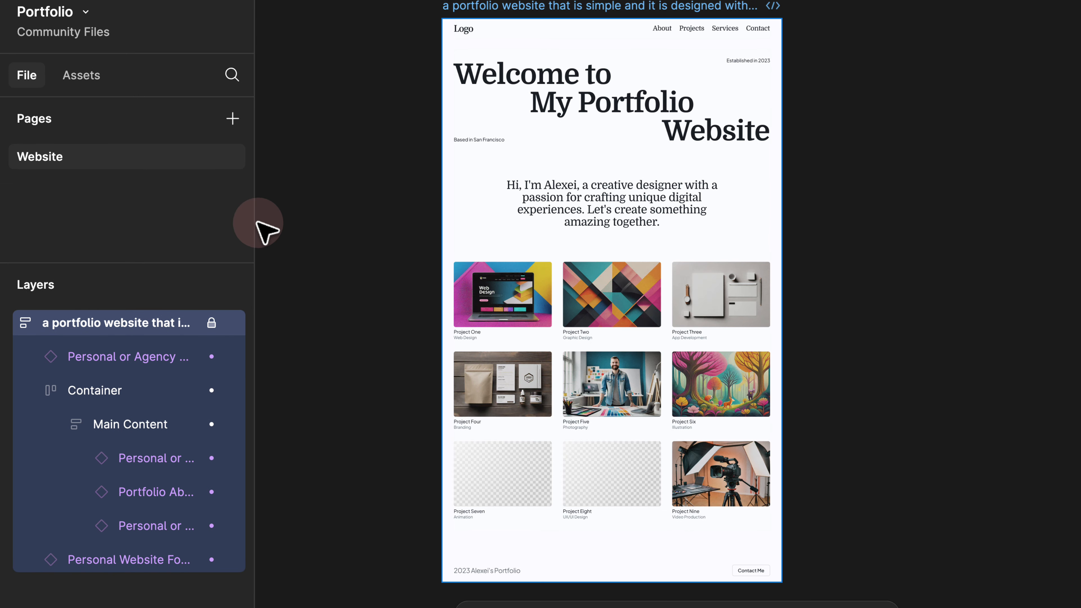
{"action": "left_click_drag", "start_coordinate": [255, 224], "coordinate": [386, 226]}
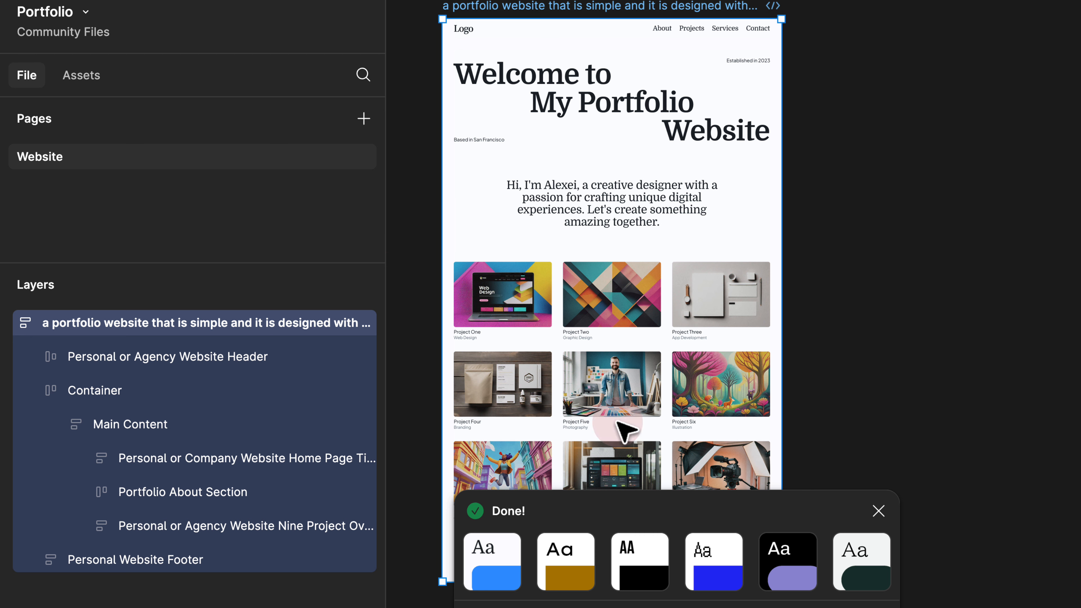
Try several preset themes on the generated page and settle on the black-and-white one with condensed uppercase titles
{"action": "left_click", "coordinate": [553, 547]}
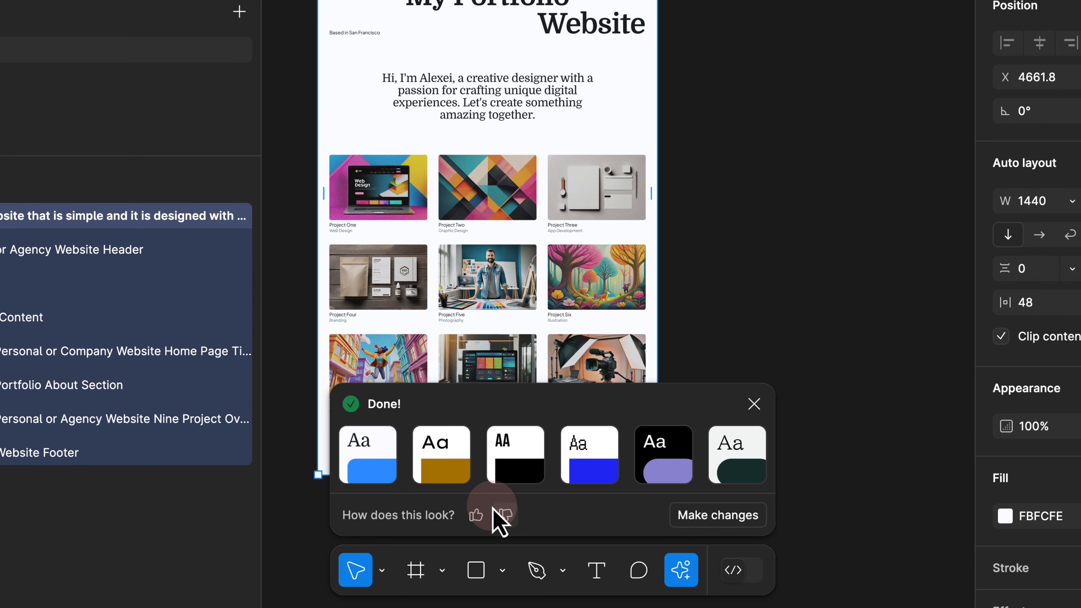
{"action": "left_click", "coordinate": [375, 462]}
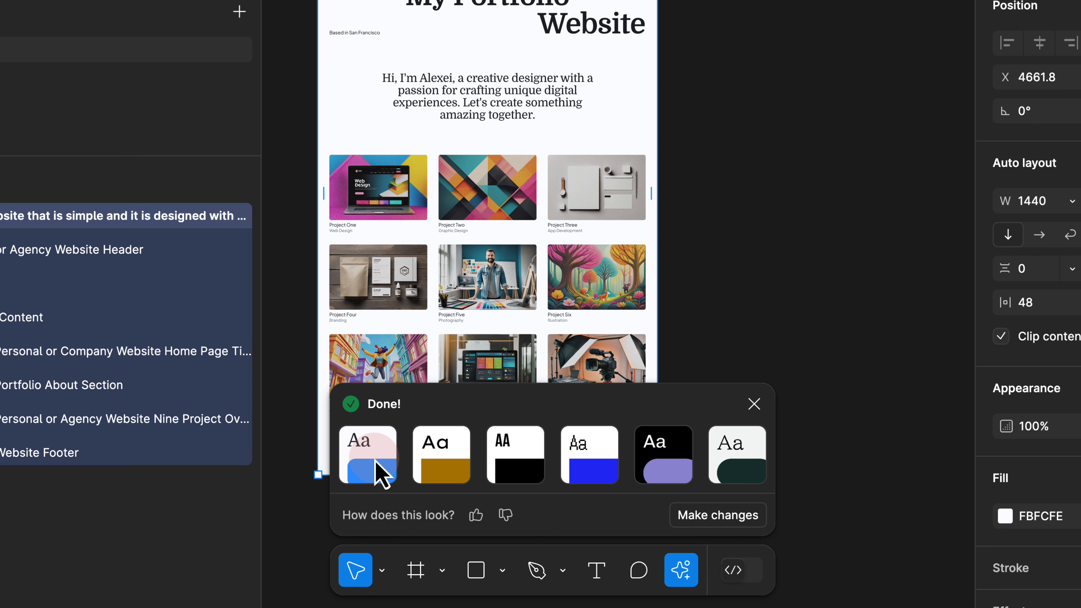
{"action": "left_click", "coordinate": [503, 457]}
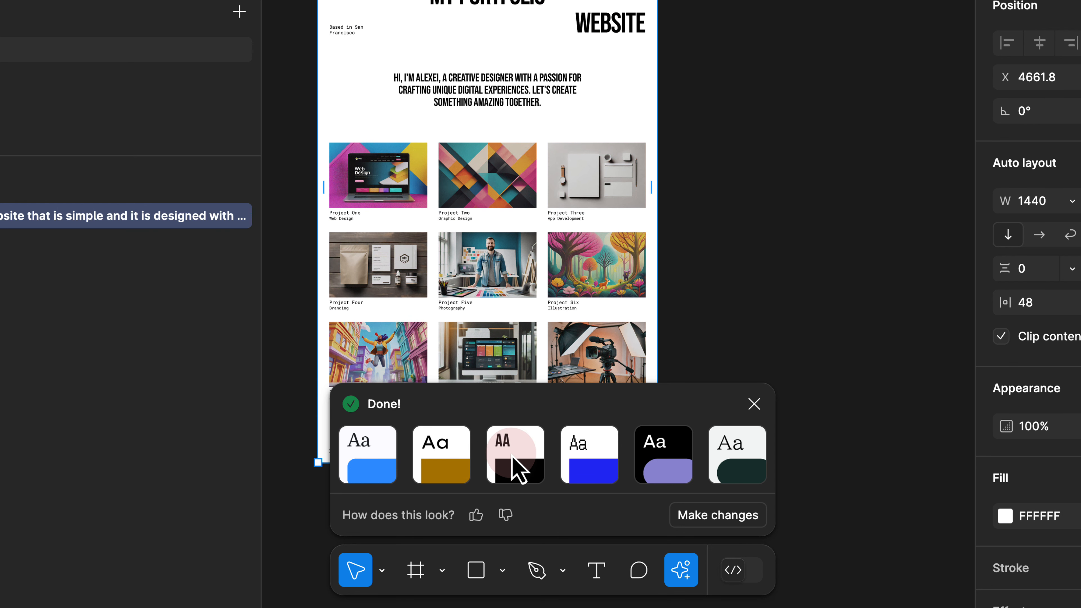
{"action": "left_click", "coordinate": [672, 436]}
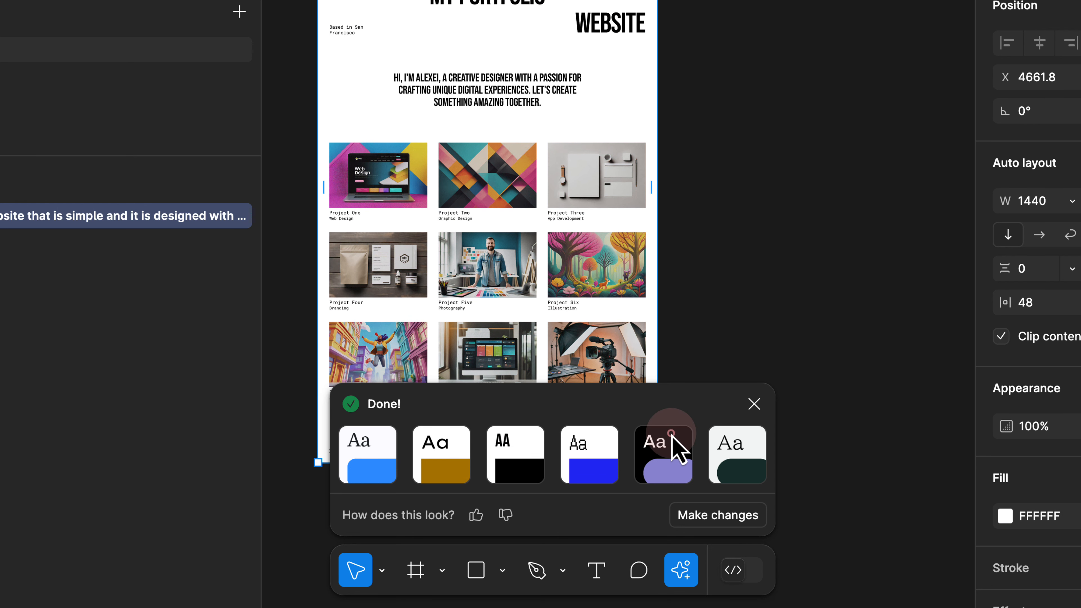
{"action": "left_click", "coordinate": [523, 447]}
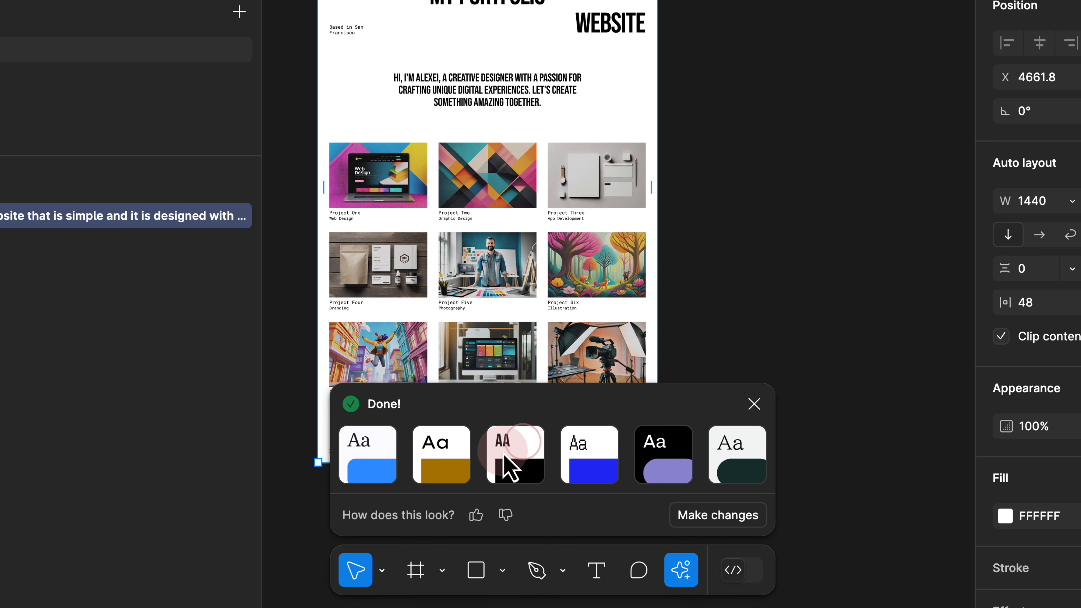
Start making style changes to the draft and compare dark and light mode, keeping light mode
{"action": "left_click", "coordinate": [733, 515]}
{"action": "left_click", "coordinate": [459, 413]}
{"action": "left_click", "coordinate": [429, 418]}
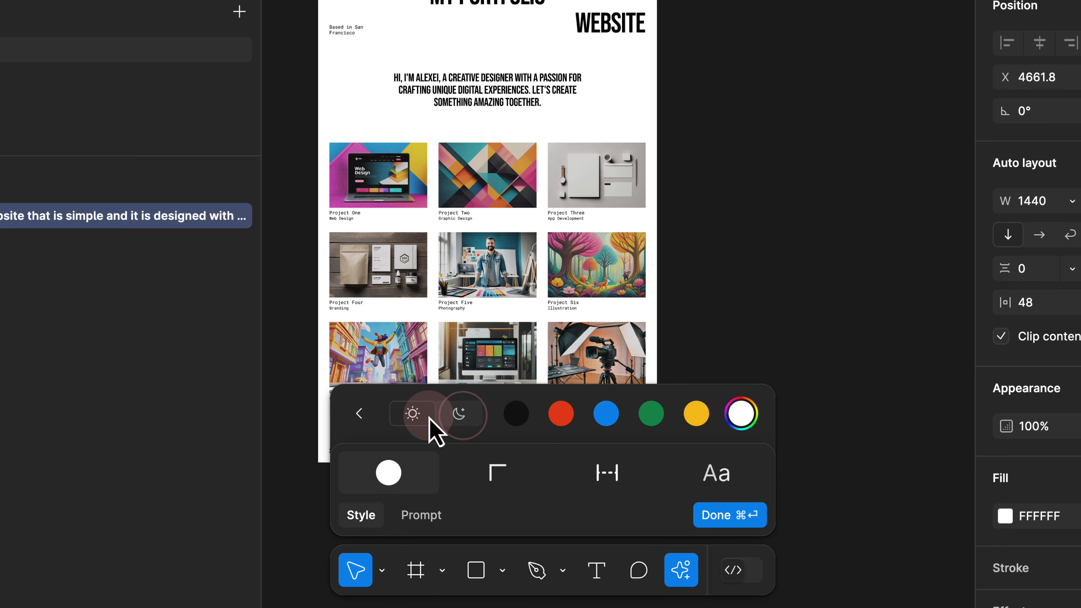
Try the maximum corner radius on the design, inspect the project images, and return to square corners
{"action": "left_click", "coordinate": [499, 475]}
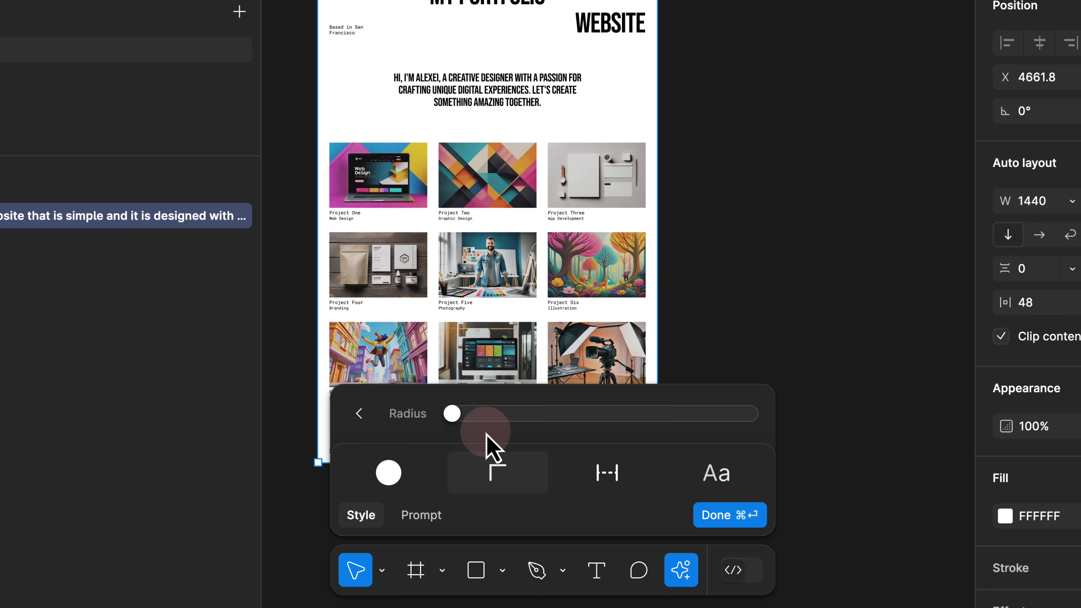
{"action": "left_click_drag", "start_coordinate": [451, 424], "coordinate": [791, 408]}
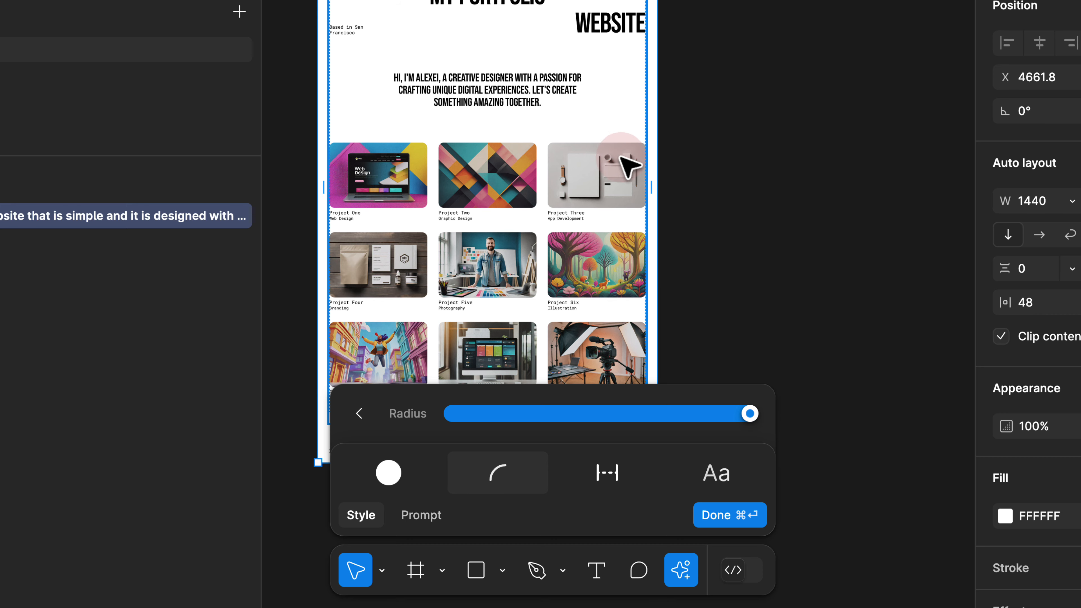
{"action": "scroll", "coordinate": [598, 183], "scroll_direction": "up", "scroll_amount": 5}
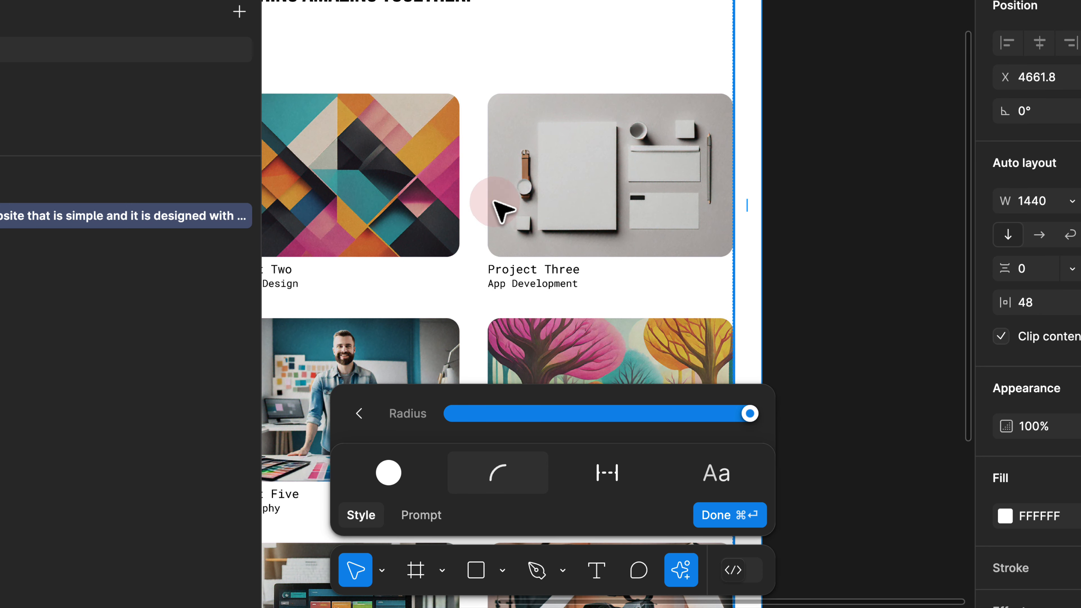
{"action": "left_click_drag", "start_coordinate": [750, 413], "coordinate": [355, 425]}
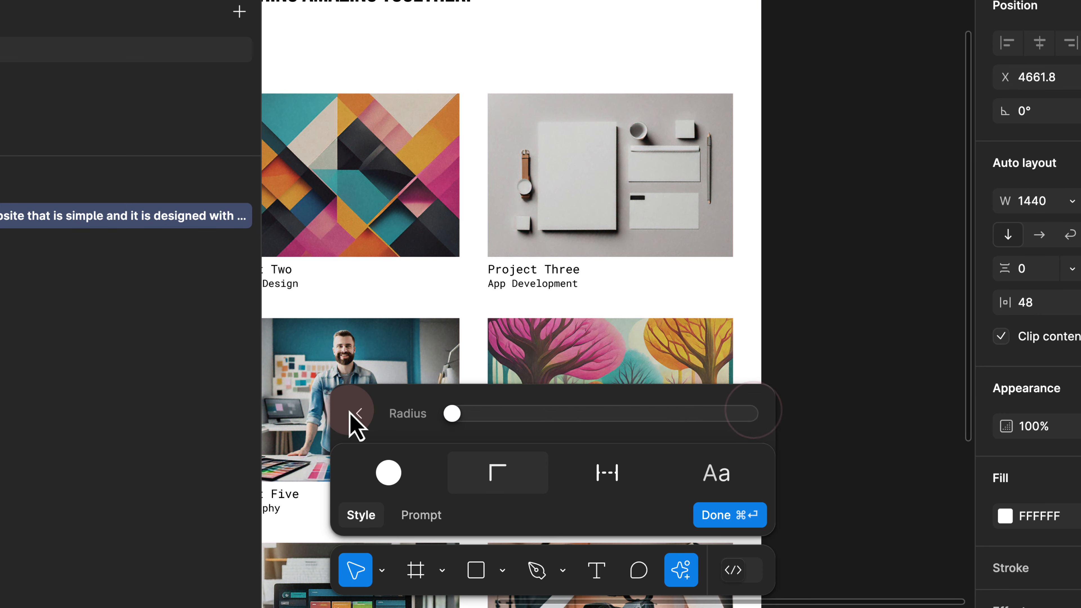
Increase the design's spacing to the maximum and check the whole page layout
{"action": "left_click", "coordinate": [605, 468]}
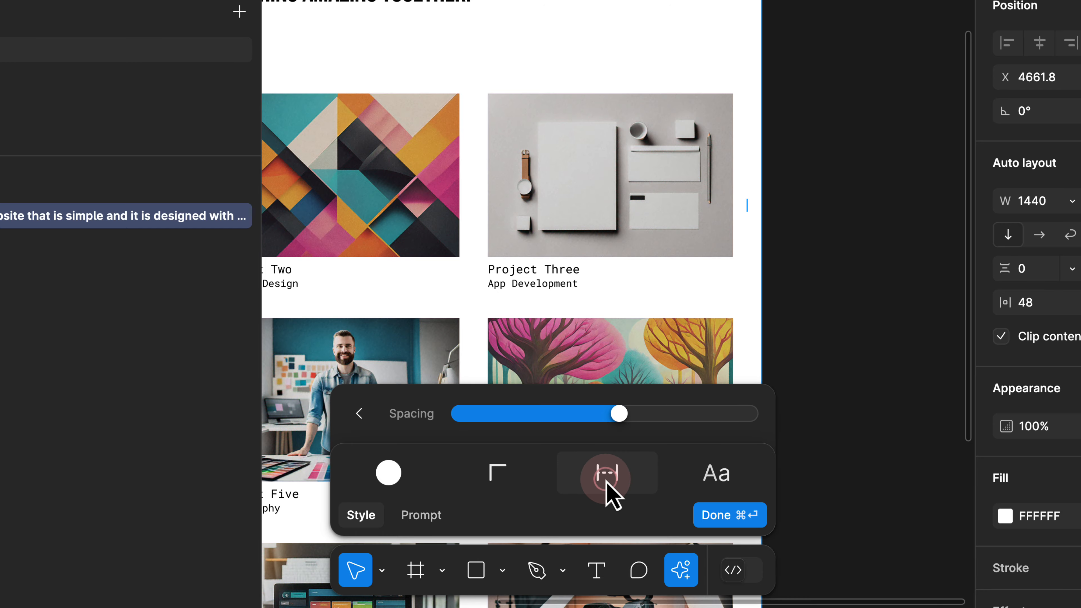
{"action": "left_click_drag", "start_coordinate": [616, 413], "coordinate": [750, 413]}
{"action": "scroll", "coordinate": [560, 256], "scroll_direction": "down", "scroll_amount": 5}
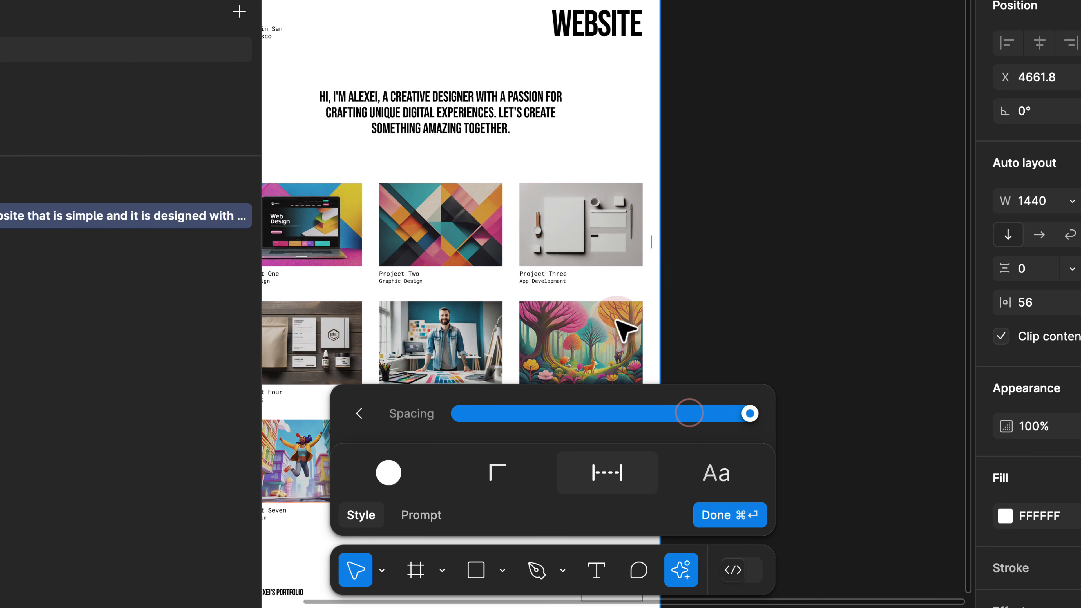
{"action": "scroll", "coordinate": [495, 266], "scroll_direction": "down", "scroll_amount": 3}
{"action": "scroll", "coordinate": [582, 330], "scroll_direction": "up", "scroll_amount": 2}
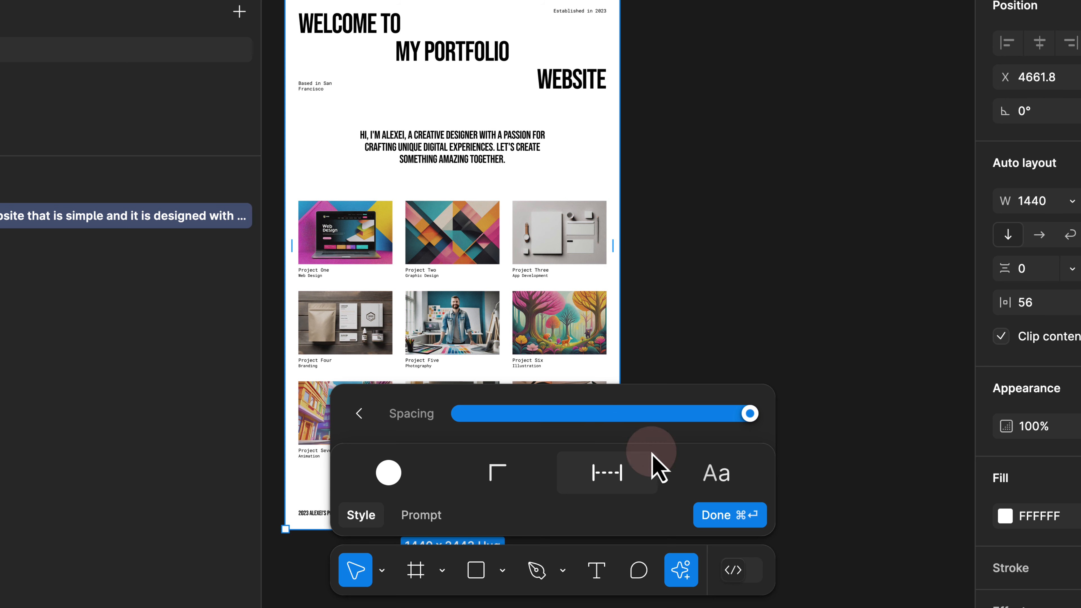
Set the title, body and label fonts of the design to the third font option, a plain sans-serif
{"action": "left_click", "coordinate": [703, 472]}
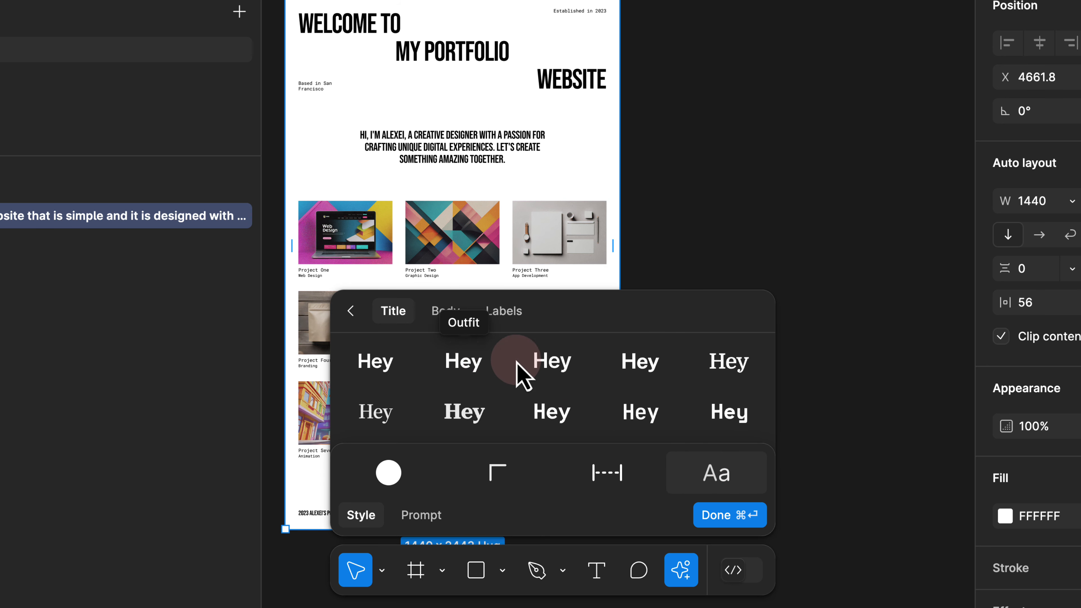
{"action": "left_click", "coordinate": [553, 367]}
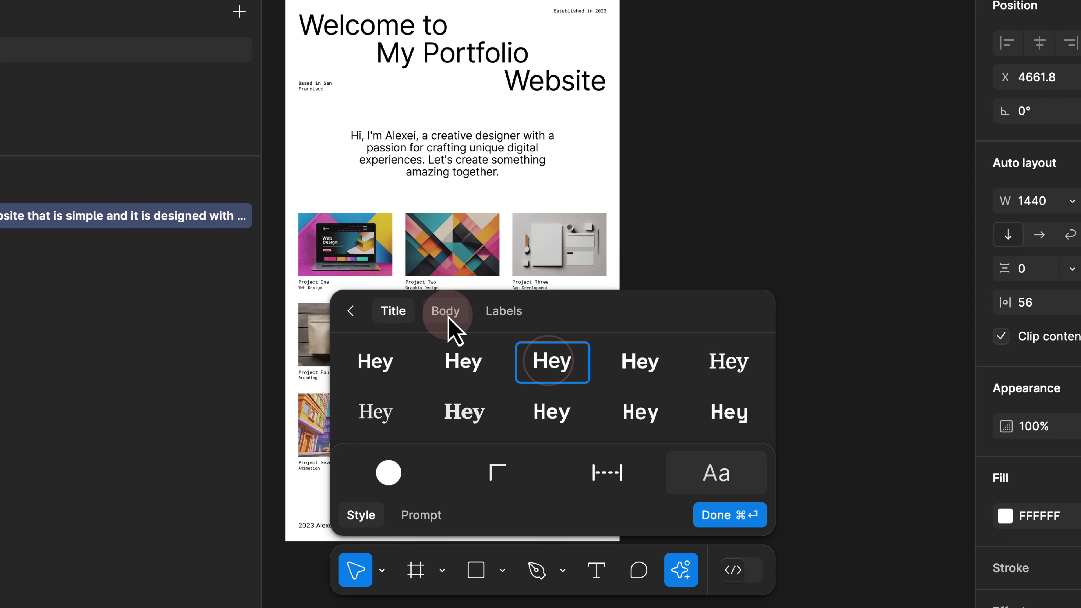
{"action": "left_click", "coordinate": [445, 312]}
{"action": "left_click", "coordinate": [543, 364]}
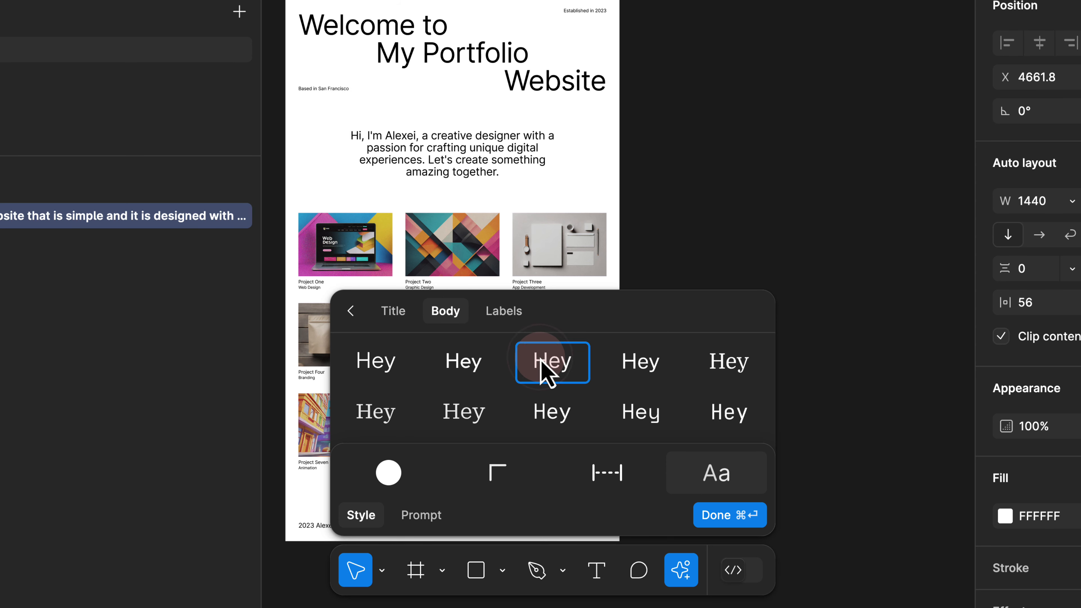
{"action": "left_click", "coordinate": [513, 319]}
{"action": "left_click", "coordinate": [568, 361]}
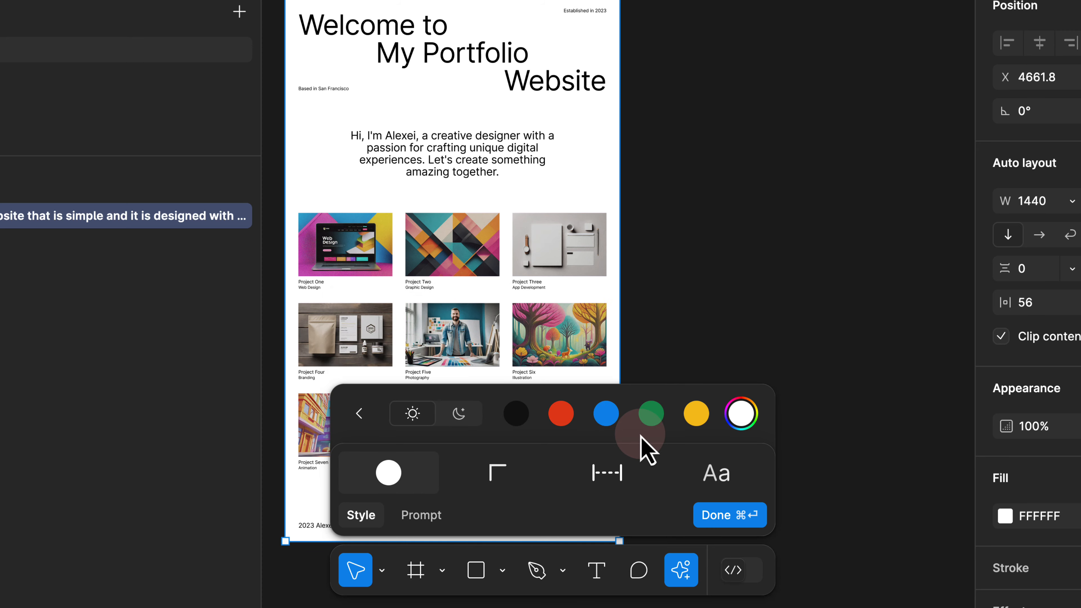
Try the yellow, green, blue and red swatches as the design's theme colour, ending on black
{"action": "left_click", "coordinate": [751, 425]}
{"action": "left_click", "coordinate": [699, 420]}
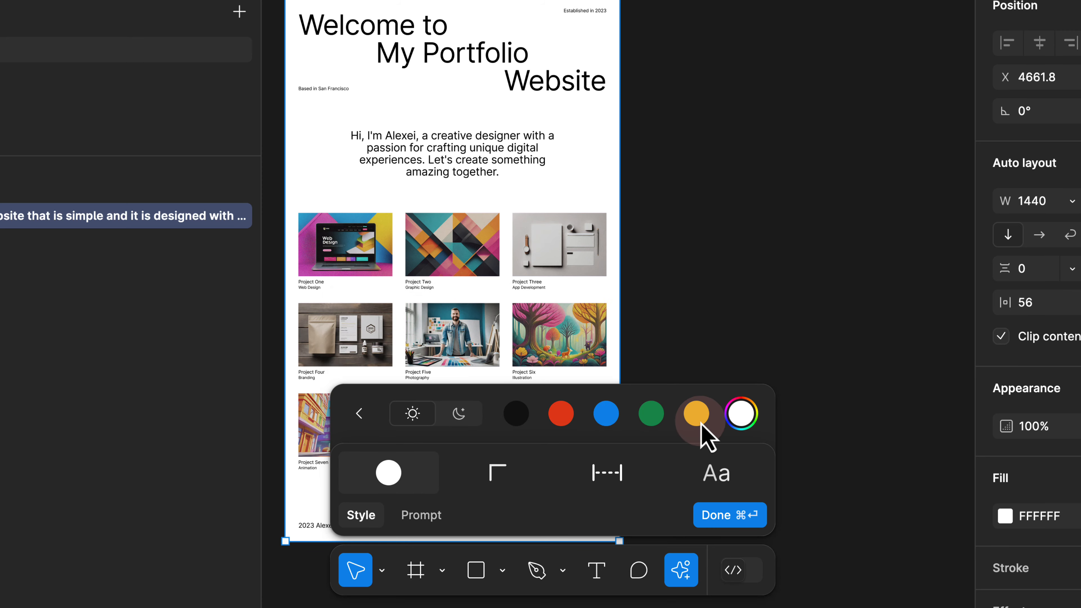
{"action": "left_click", "coordinate": [651, 420]}
{"action": "left_click", "coordinate": [606, 419]}
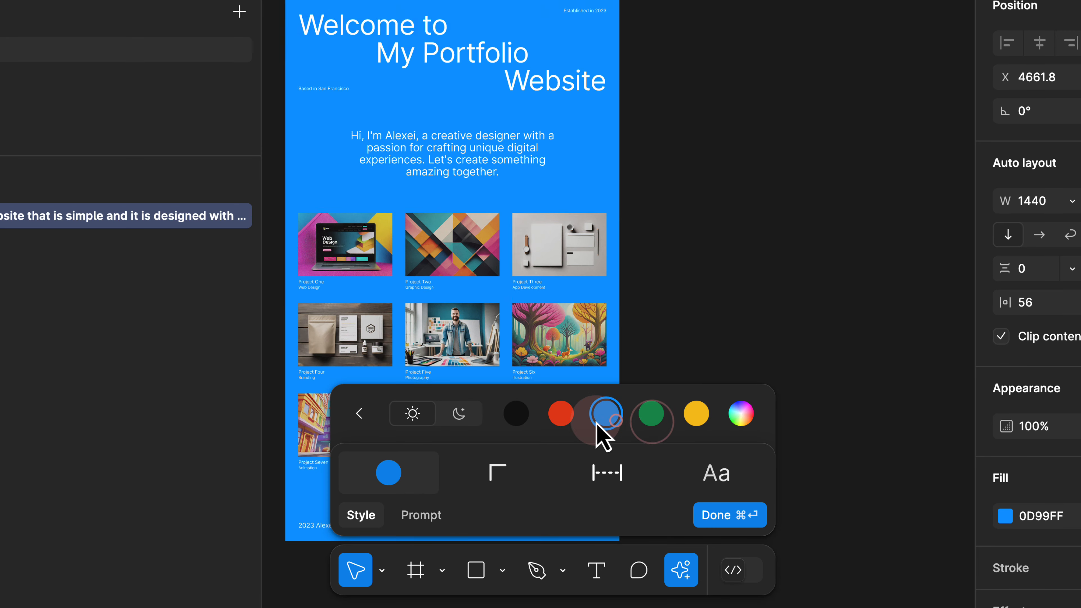
{"action": "left_click", "coordinate": [564, 420]}
{"action": "left_click", "coordinate": [517, 418]}
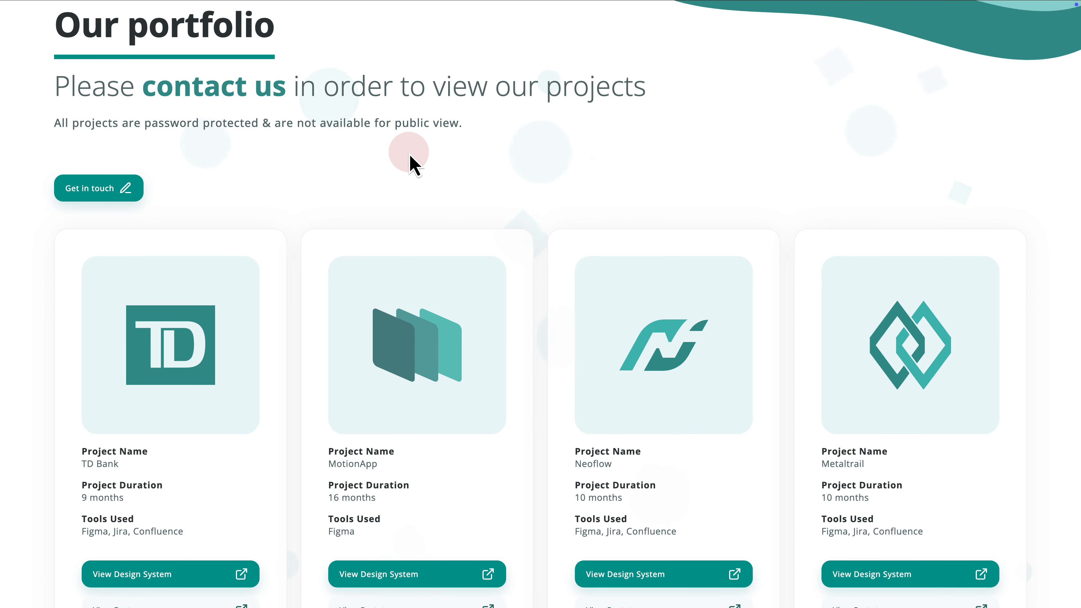
Inspect the "Get in touch" button on the portfolio page and copy its background colour value from the CSS rule
{"action": "scroll", "coordinate": [397, 173], "scroll_direction": "up", "scroll_amount": 5}
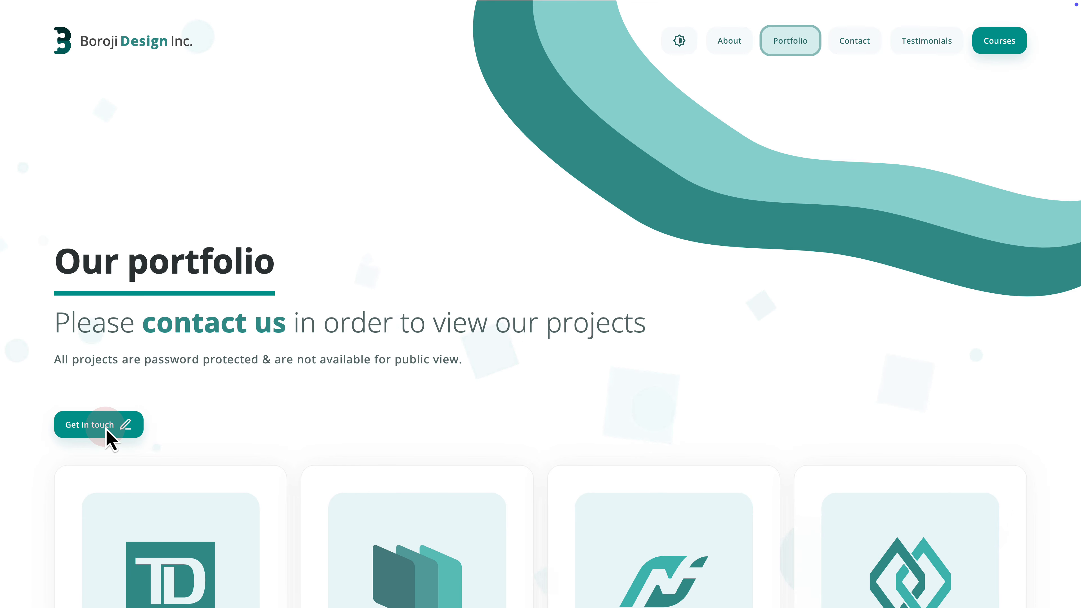
{"action": "scroll", "coordinate": [112, 439], "scroll_direction": "down", "scroll_amount": 2}
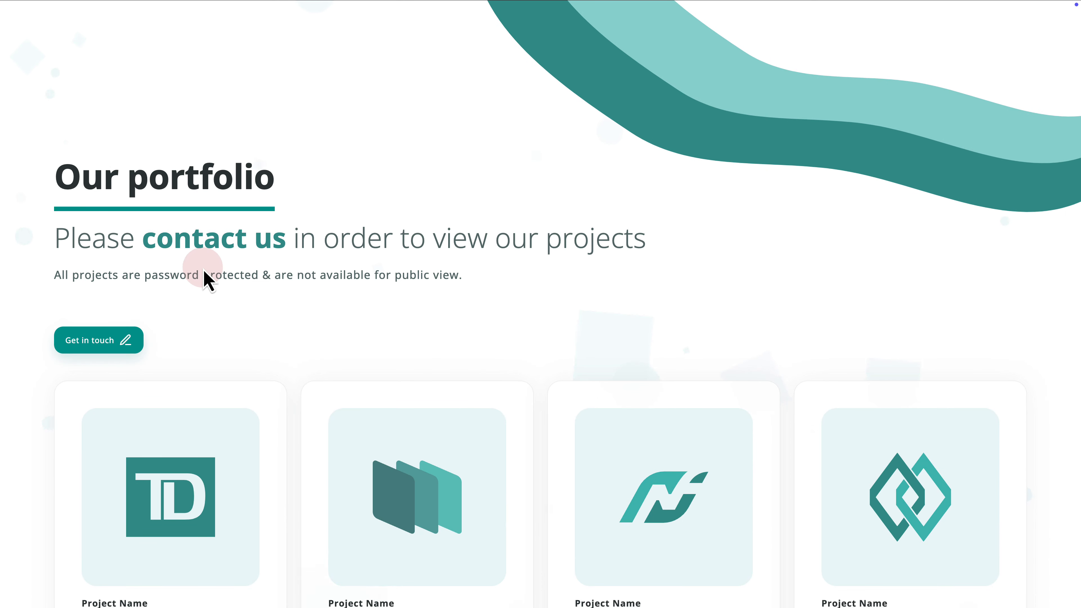
{"action": "right_click", "coordinate": [237, 183]}
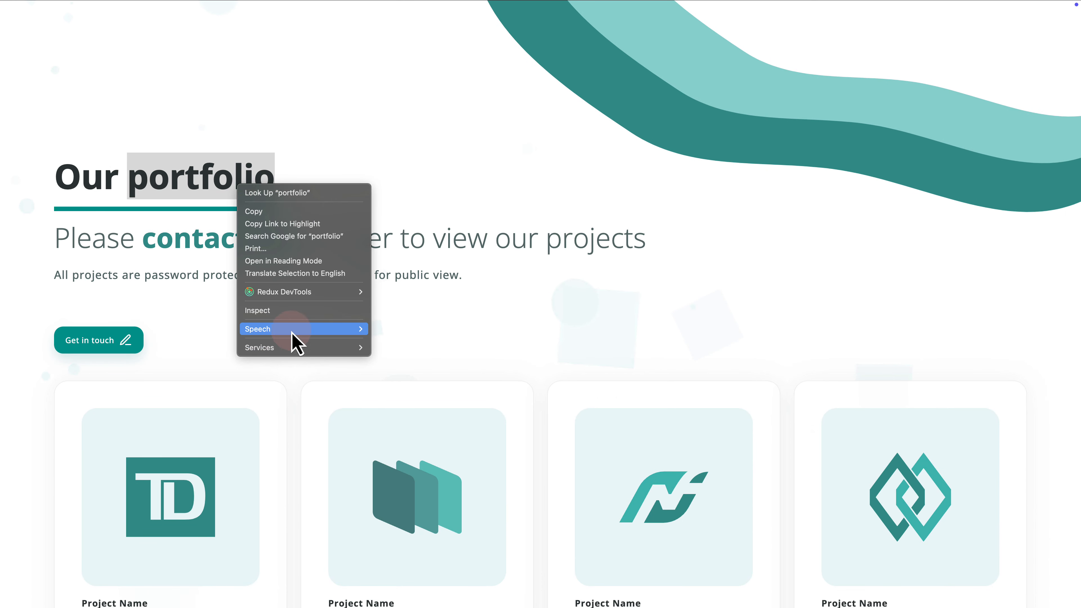
{"action": "left_click", "coordinate": [315, 311]}
{"action": "left_click", "coordinate": [785, 9]}
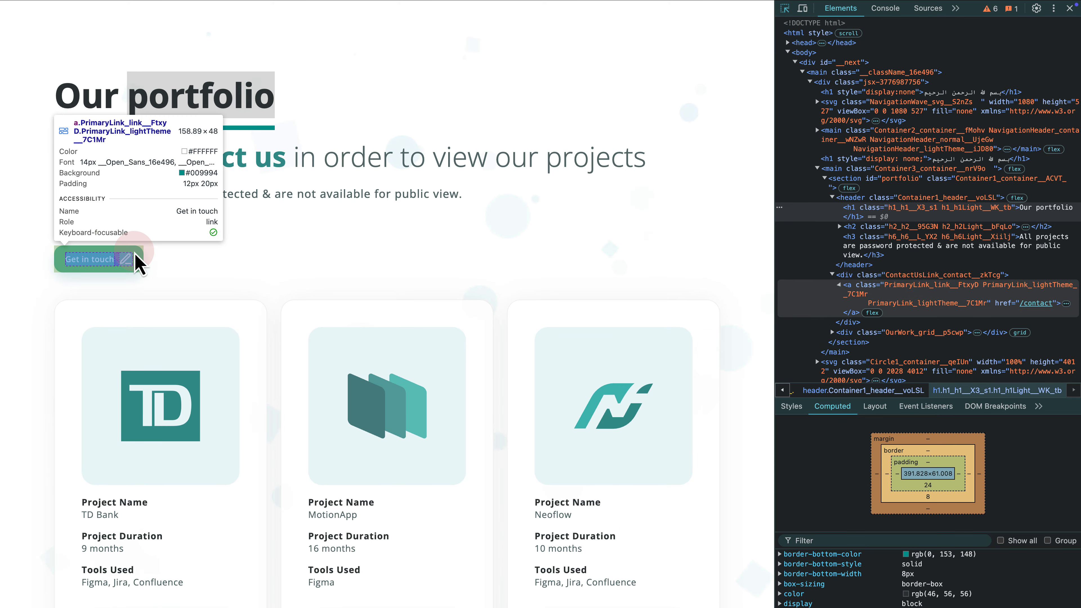
{"action": "left_click", "coordinate": [133, 254]}
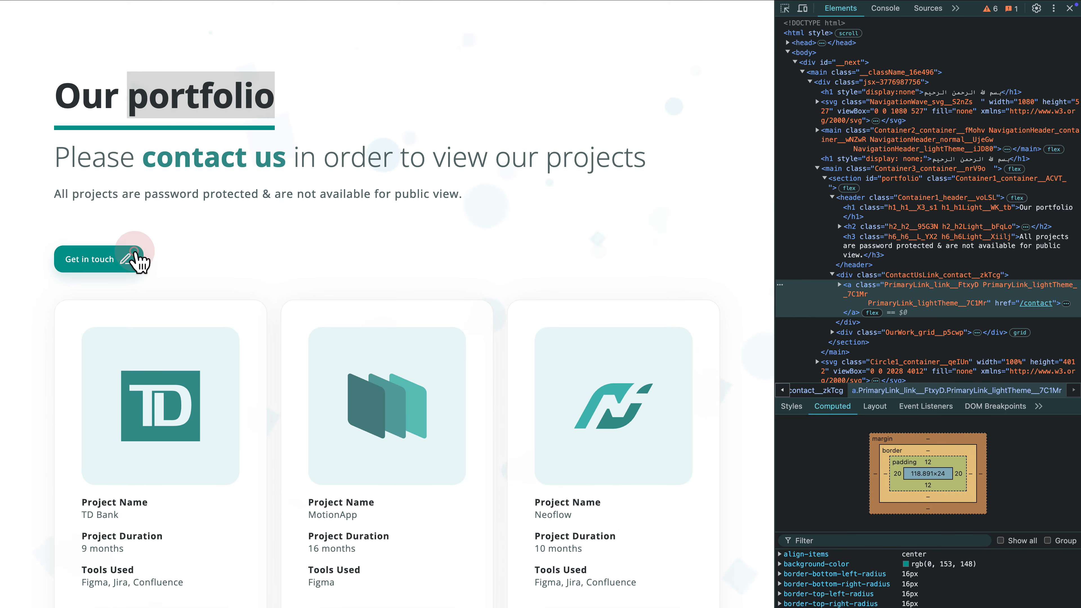
{"action": "left_click", "coordinate": [792, 406]}
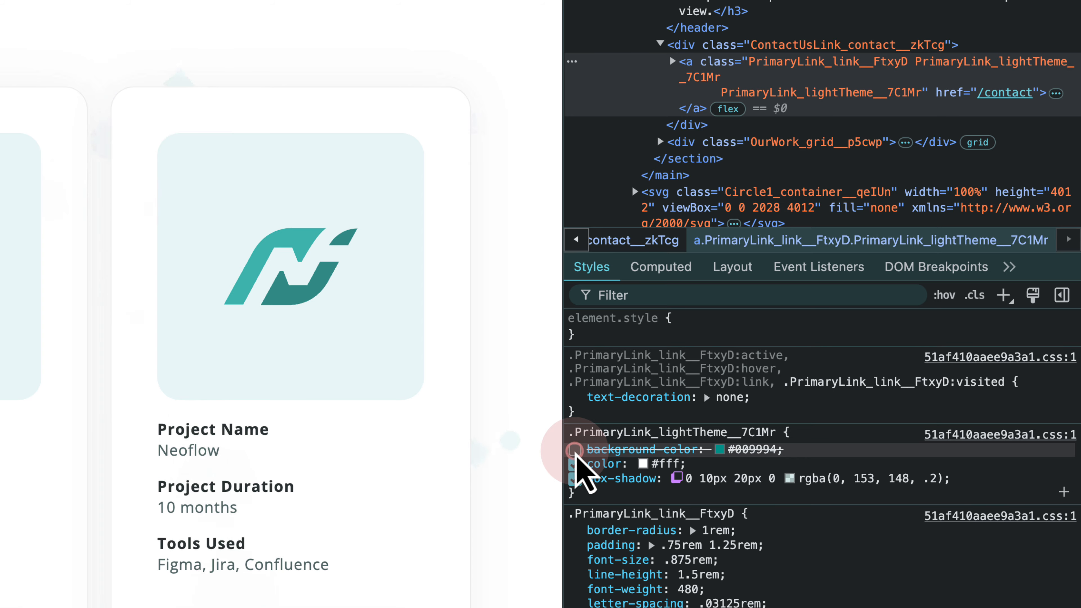
{"action": "left_click", "coordinate": [749, 450]}
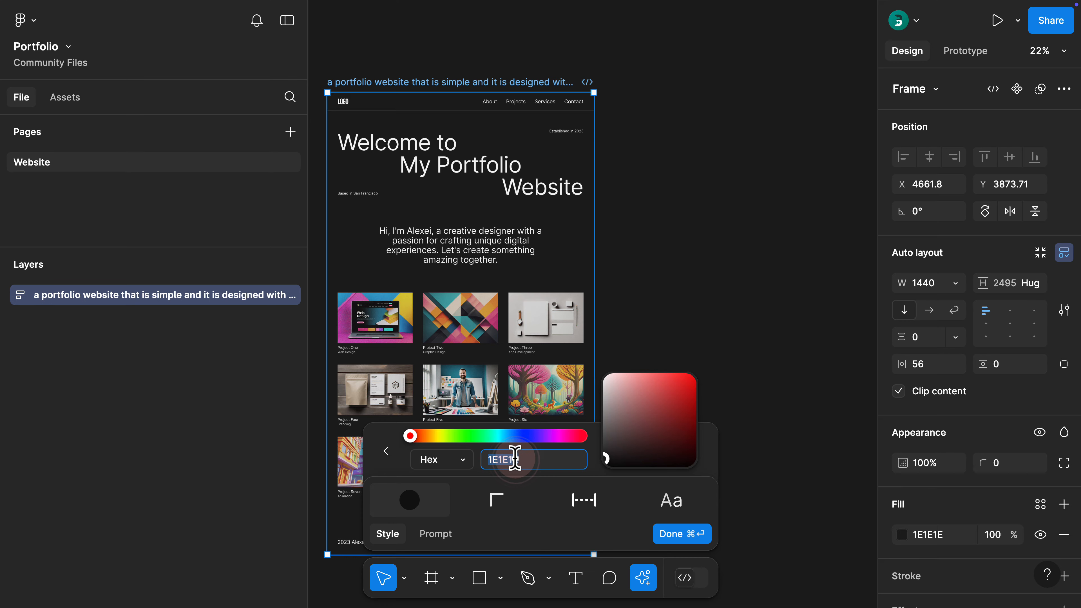
Switch to Figma and set the design's custom theme colour to hex 009994
{"action": "type", "text": "#009994"}
{"action": "key", "text": "Return"}
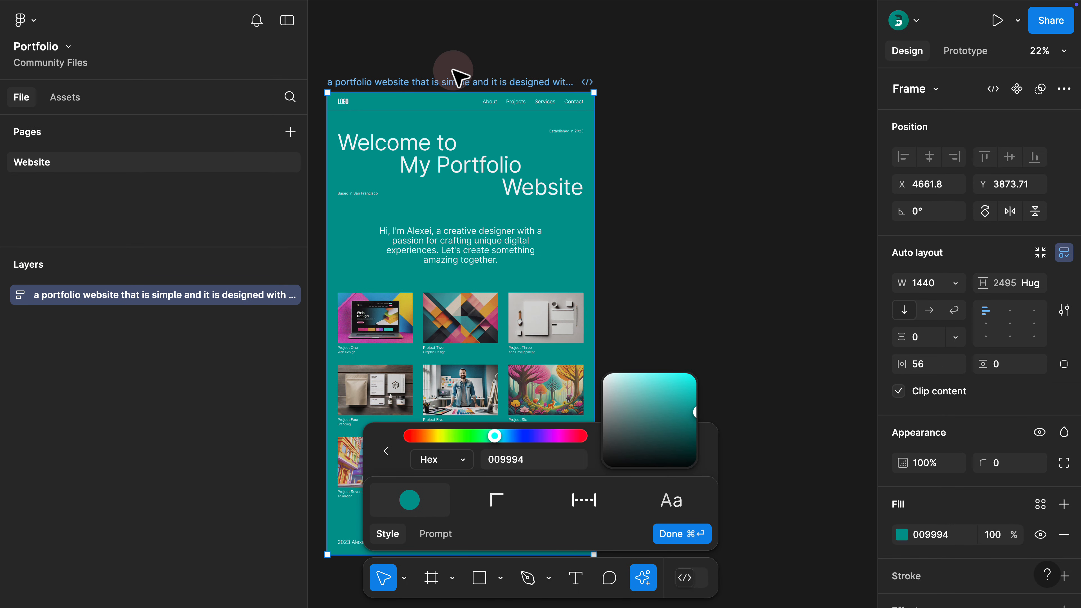
{"action": "scroll", "coordinate": [445, 254], "scroll_direction": "down", "scroll_amount": 5}
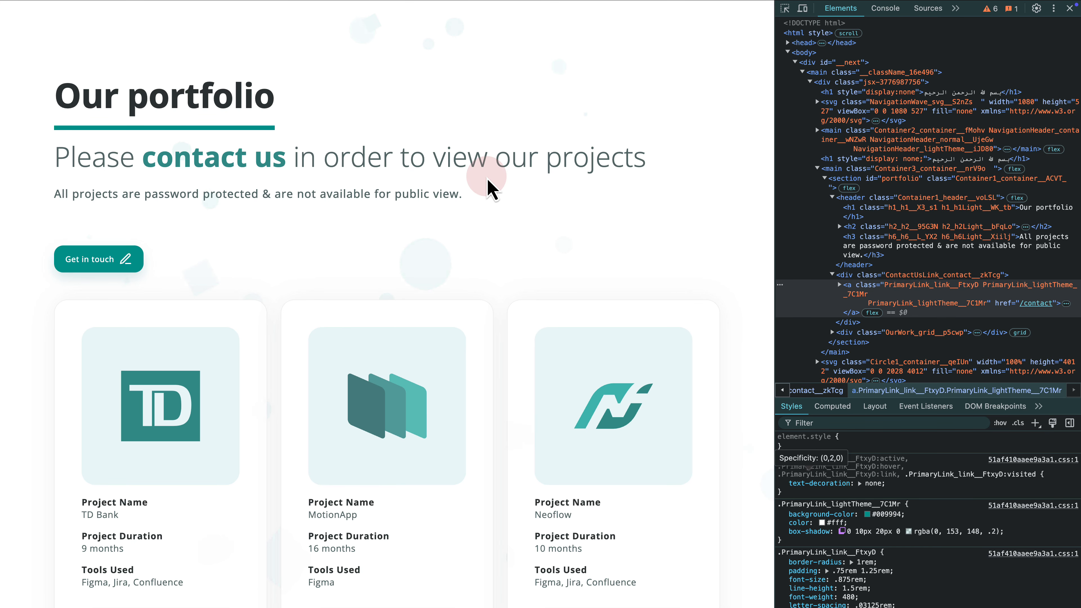
Switch the portfolio web page to its dark theme and compare it with the teal design in Figma
{"action": "scroll", "coordinate": [490, 187], "scroll_direction": "up", "scroll_amount": 2}
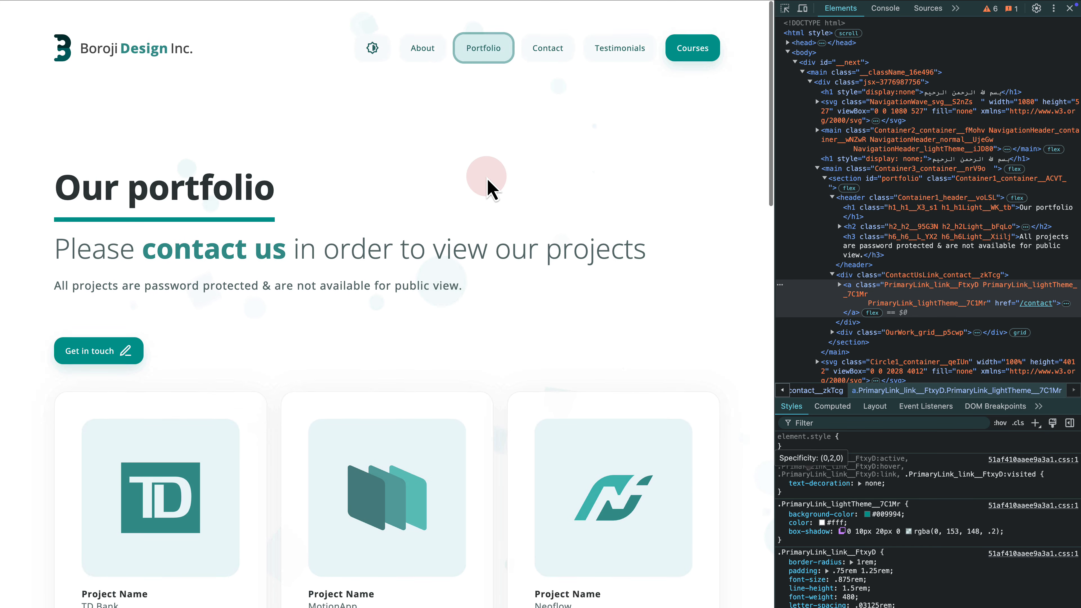
{"action": "left_click", "coordinate": [380, 49]}
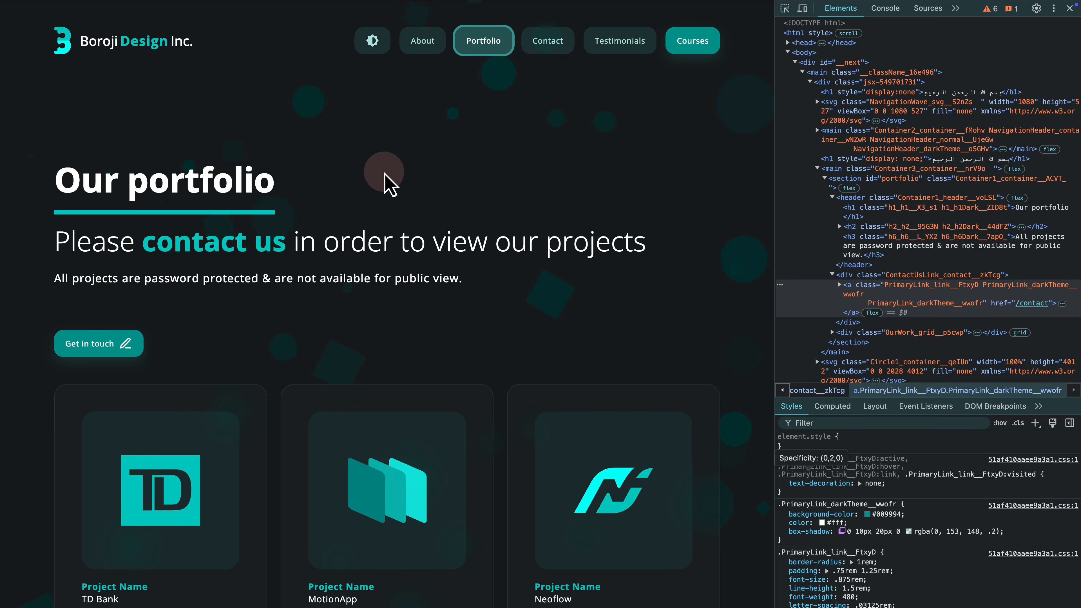
{"action": "key", "text": "ctrl+Right"}
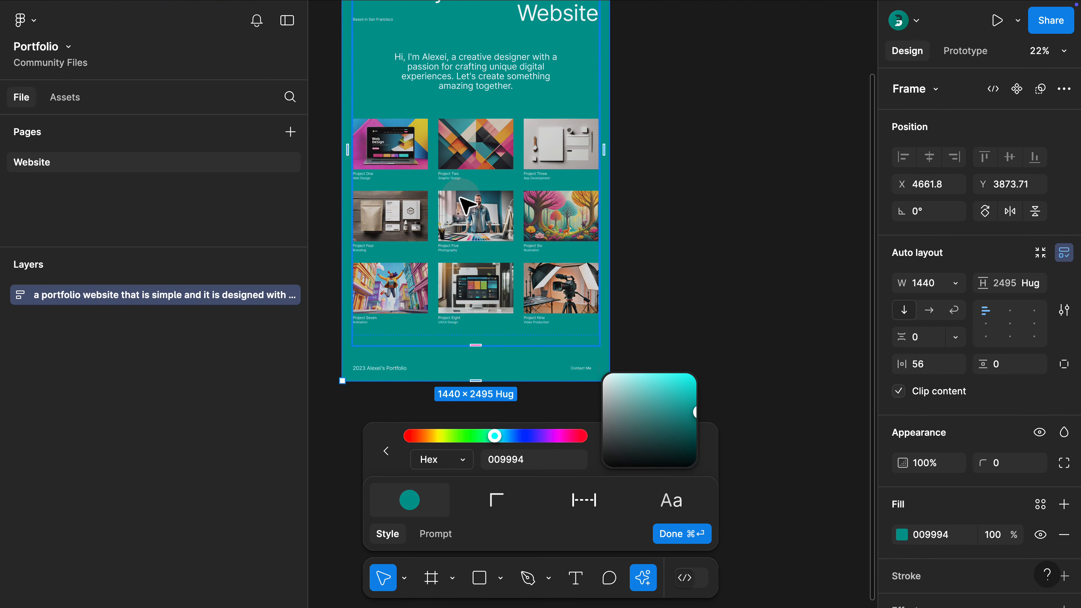
{"action": "scroll", "coordinate": [467, 206], "scroll_direction": "up", "scroll_amount": 5}
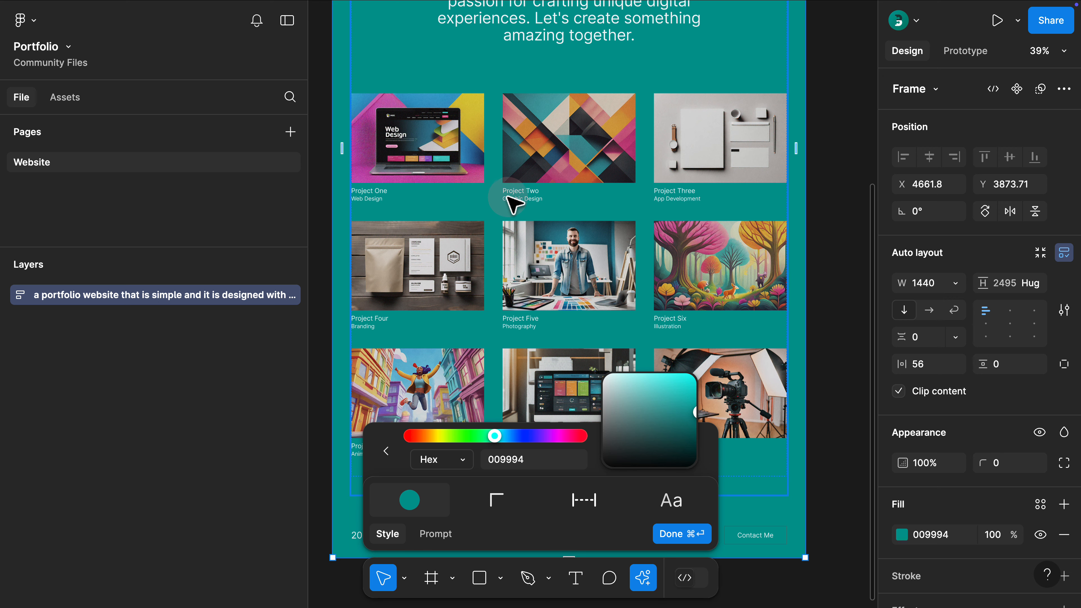
{"action": "key", "text": "ctrl+Left"}
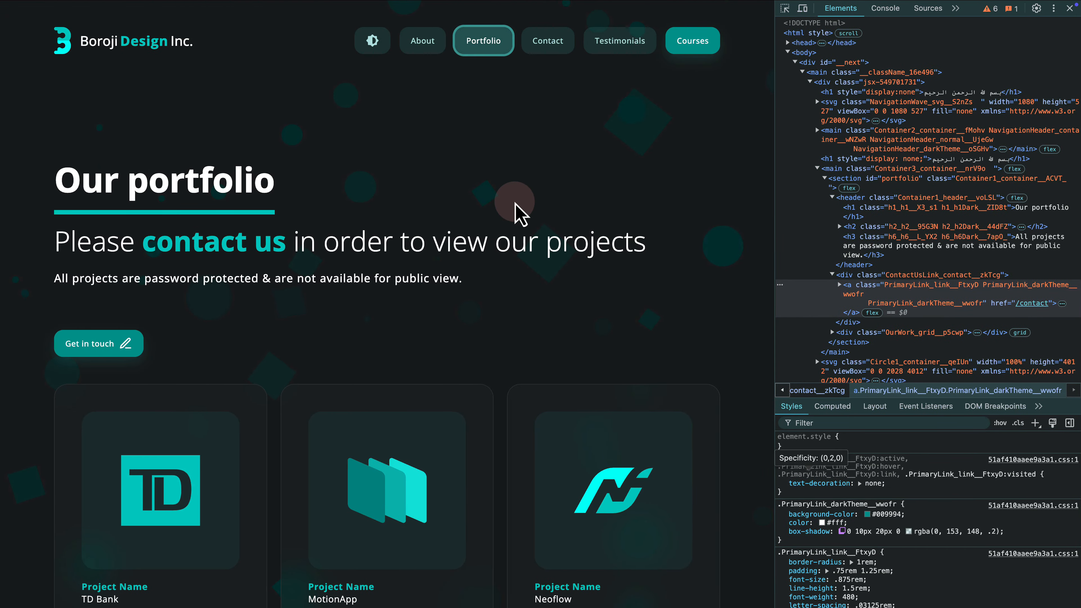
Review the dark portfolio page, return it to the light theme, and examine its project cards in a wider page view
{"action": "scroll", "coordinate": [528, 203], "scroll_direction": "down", "scroll_amount": 4}
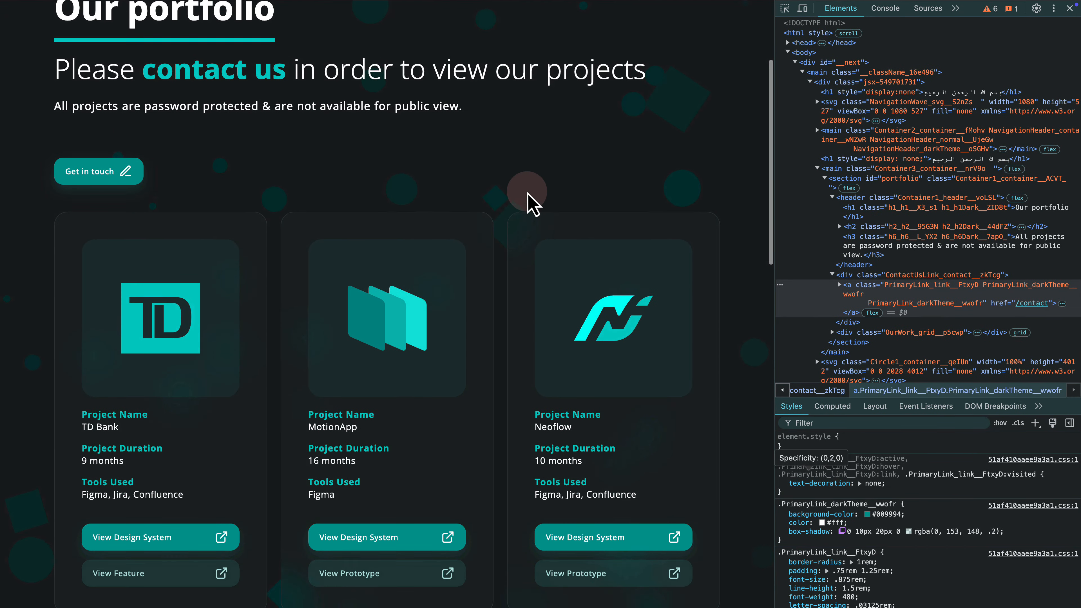
{"action": "scroll", "coordinate": [528, 203], "scroll_direction": "up", "scroll_amount": 4}
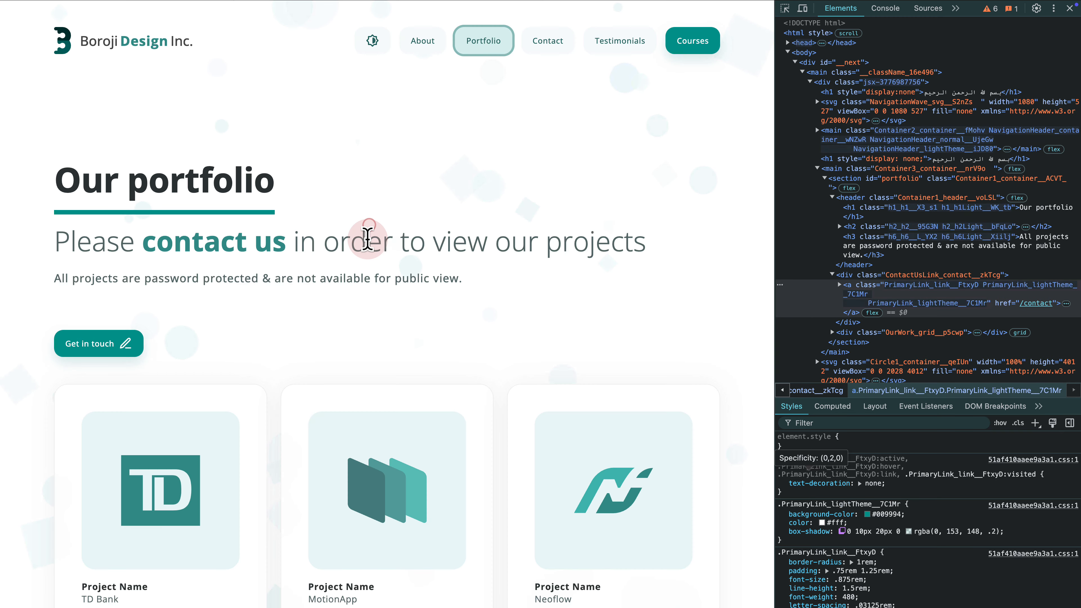
{"action": "scroll", "coordinate": [362, 232], "scroll_direction": "down", "scroll_amount": 7}
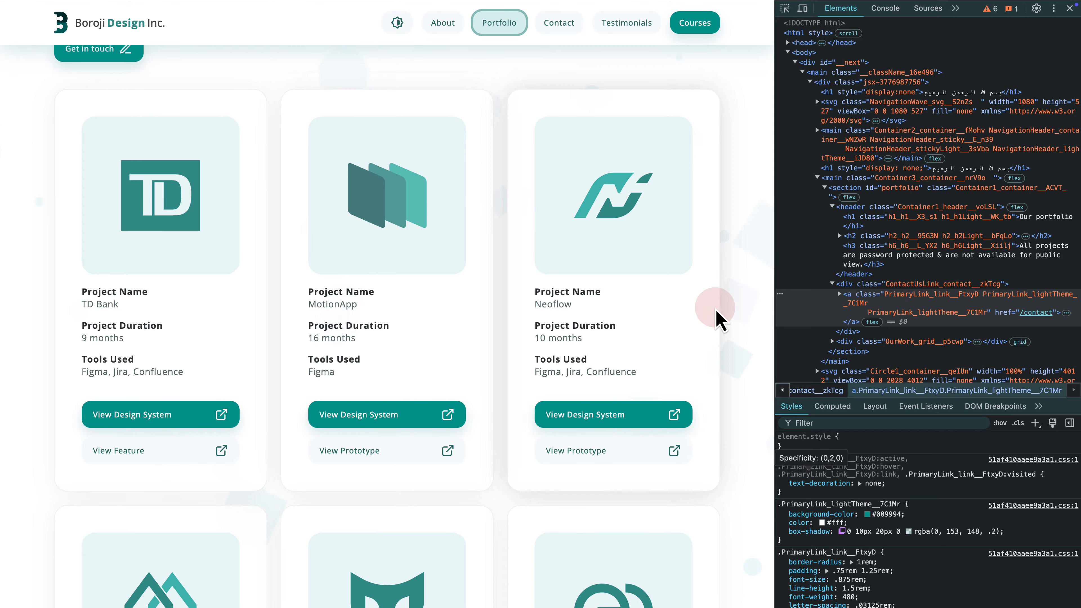
{"action": "left_click_drag", "start_coordinate": [773, 295], "coordinate": [809, 274]}
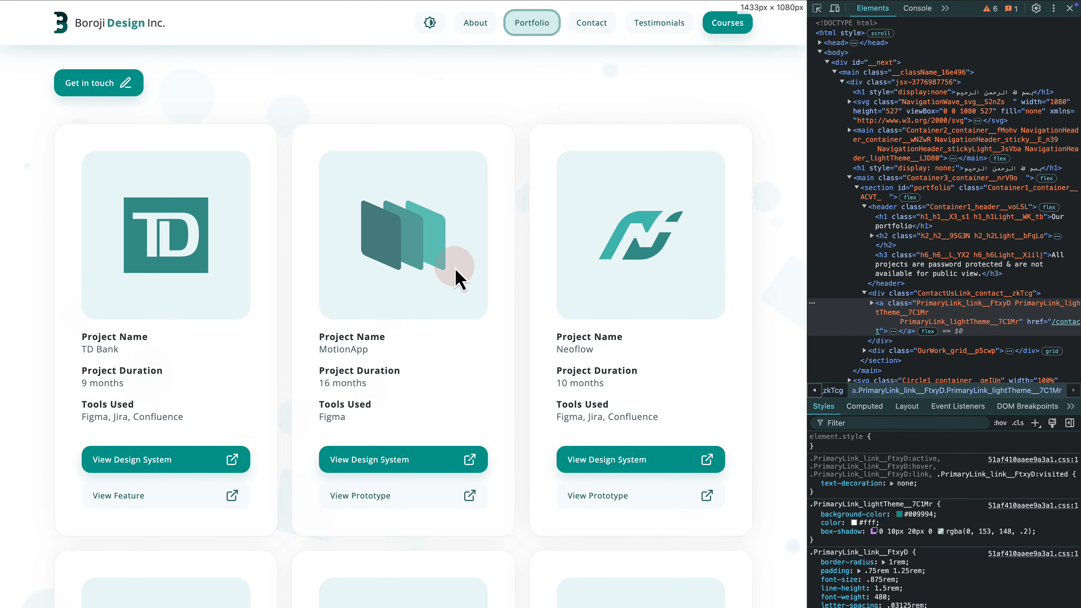
Return to Figma and try to set the design's custom theme colour to white with an all-f hex value
{"action": "key", "text": "ctrl+Right"}
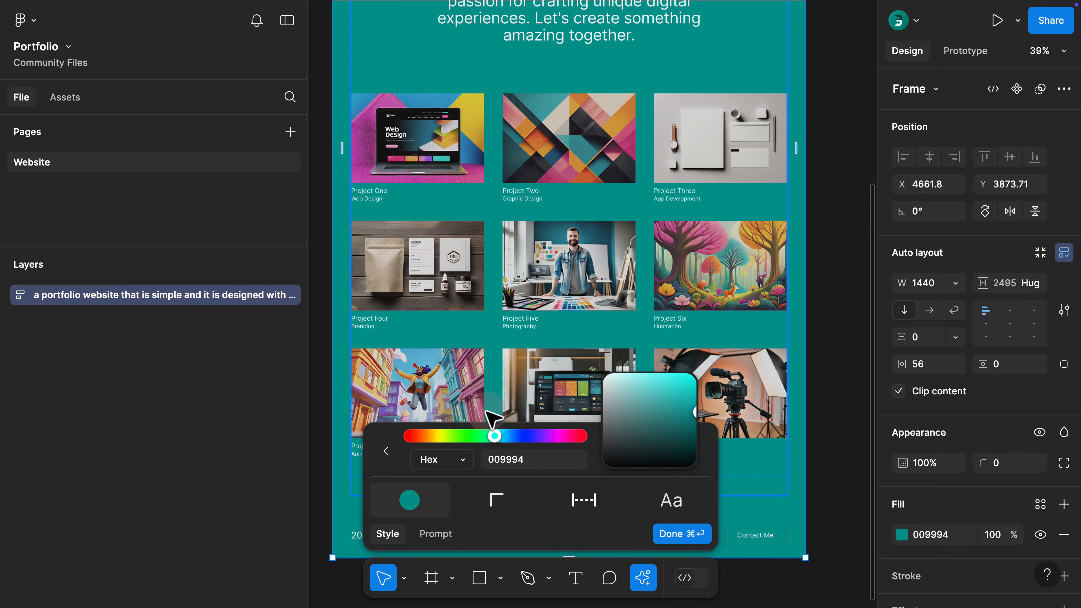
{"action": "left_click", "coordinate": [502, 458]}
{"action": "type", "text": "ffffff"}
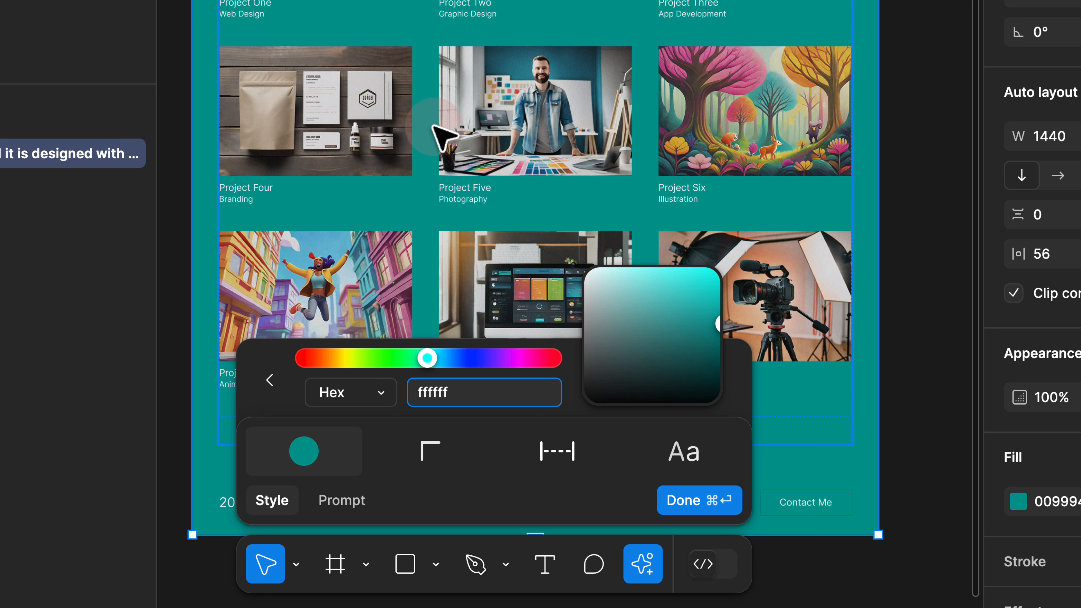
{"action": "left_click", "coordinate": [535, 420]}
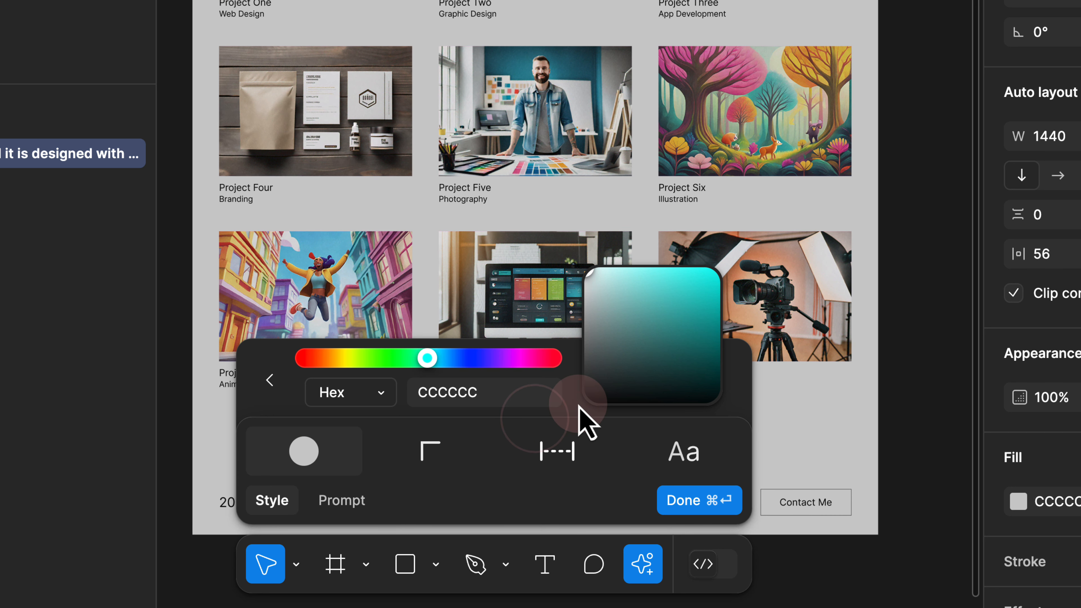
{"action": "type", "text": "fffffff"}
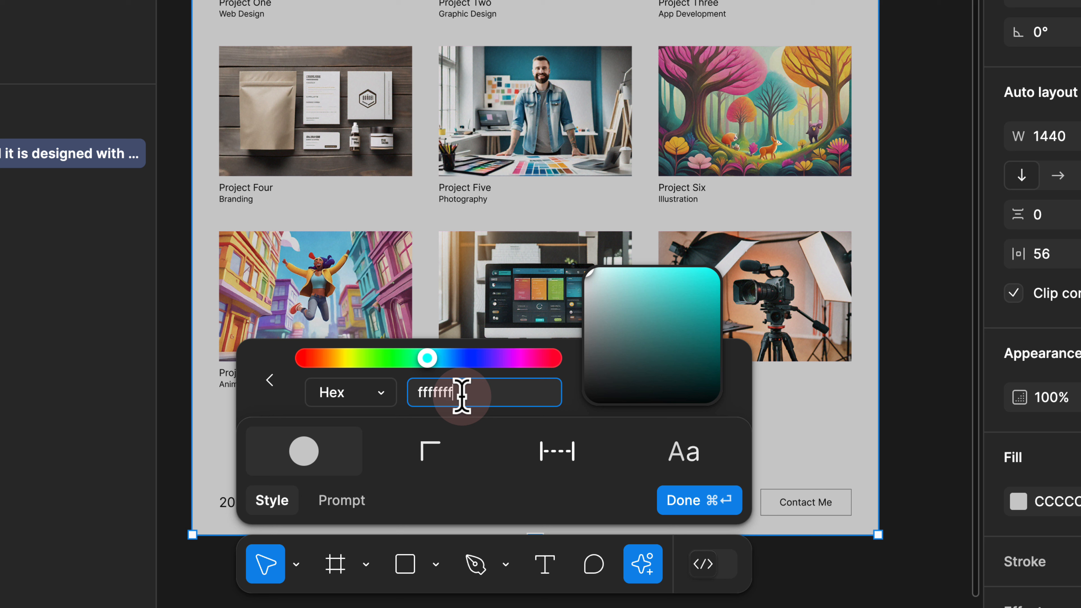
{"action": "key", "text": "Return"}
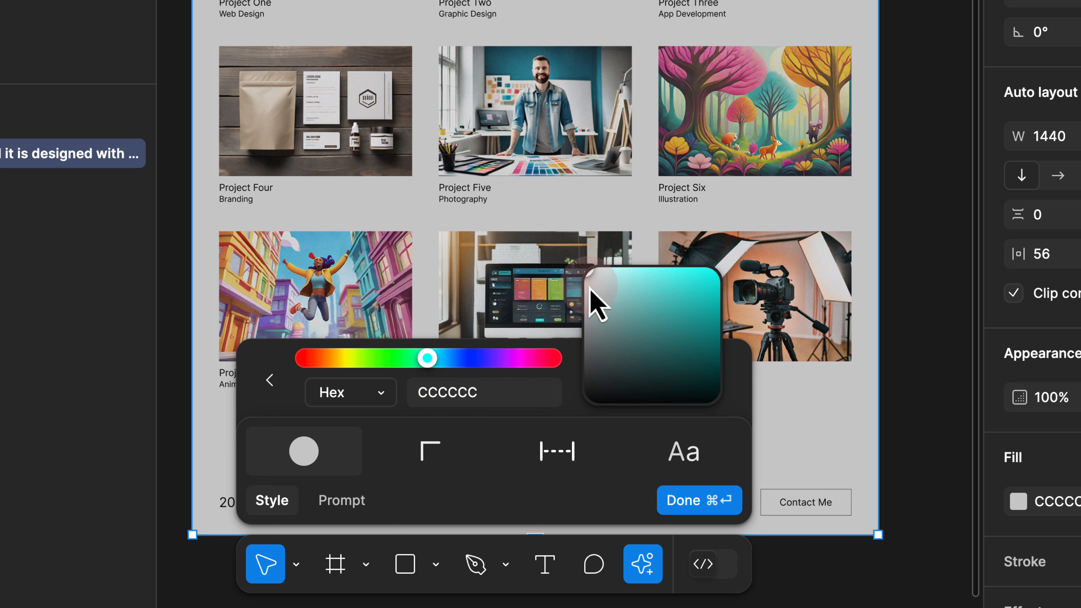
Apply the yellow swatch, try FFFFFF as the custom theme colour, and check the page from the projects up to the heading
{"action": "left_click", "coordinate": [273, 381]}
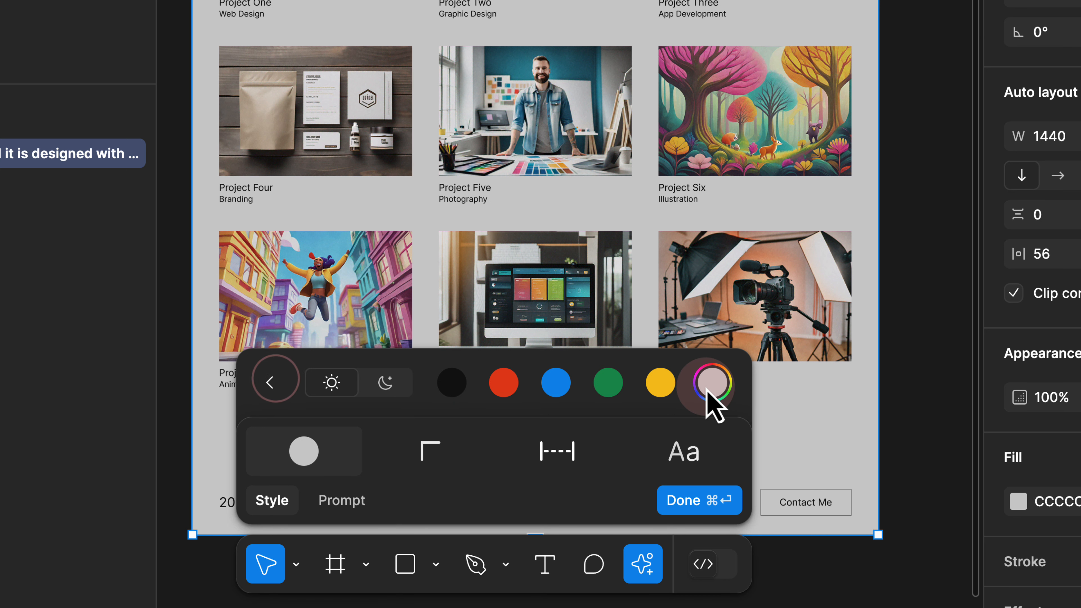
{"action": "left_click", "coordinate": [668, 386]}
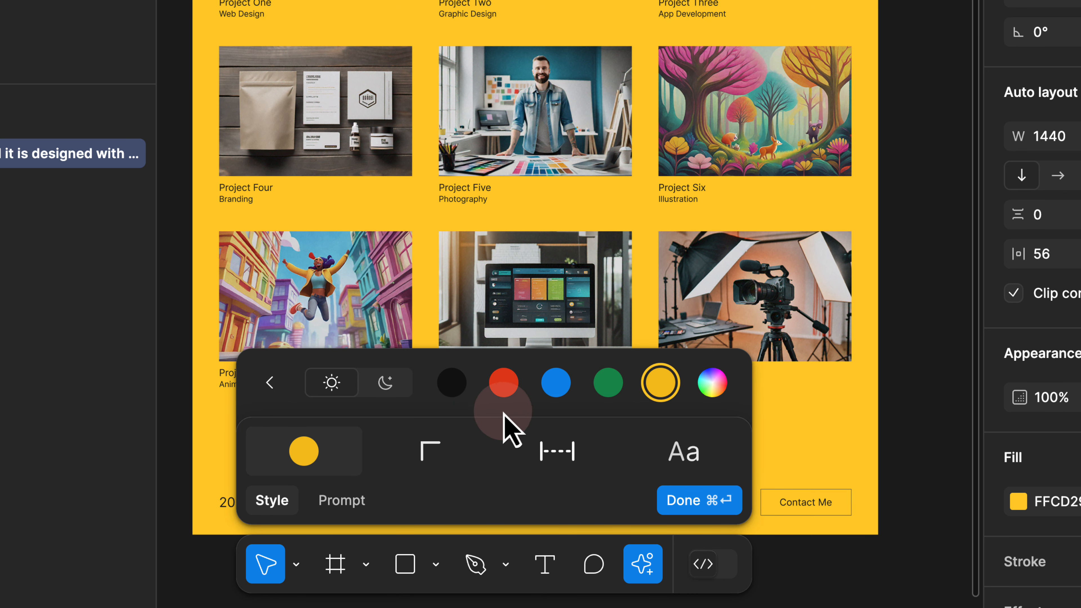
{"action": "left_click", "coordinate": [711, 388]}
{"action": "left_click", "coordinate": [475, 394]}
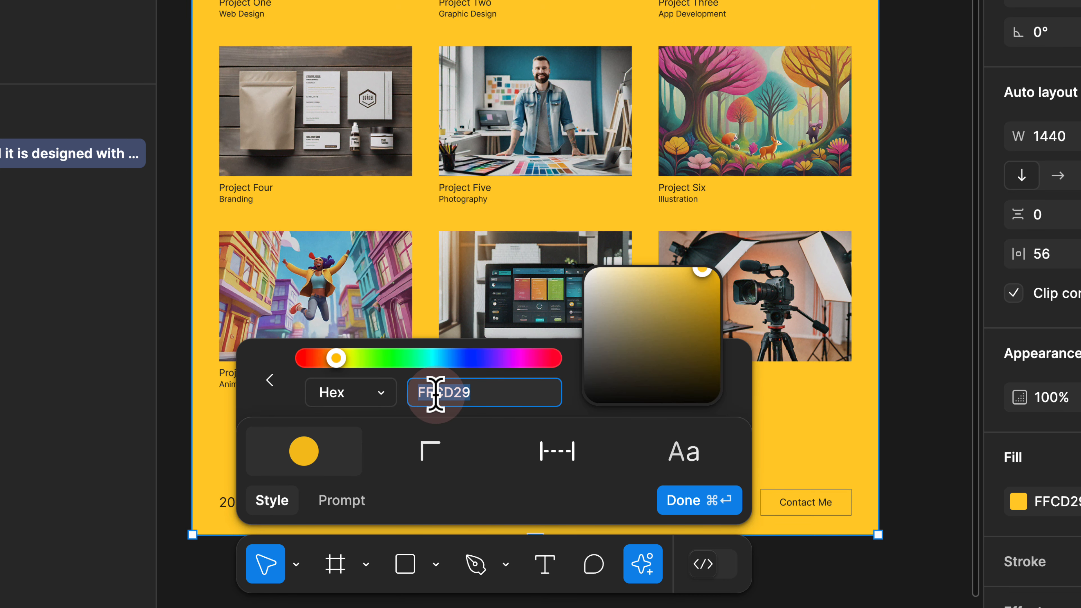
{"action": "left_click", "coordinate": [481, 392]}
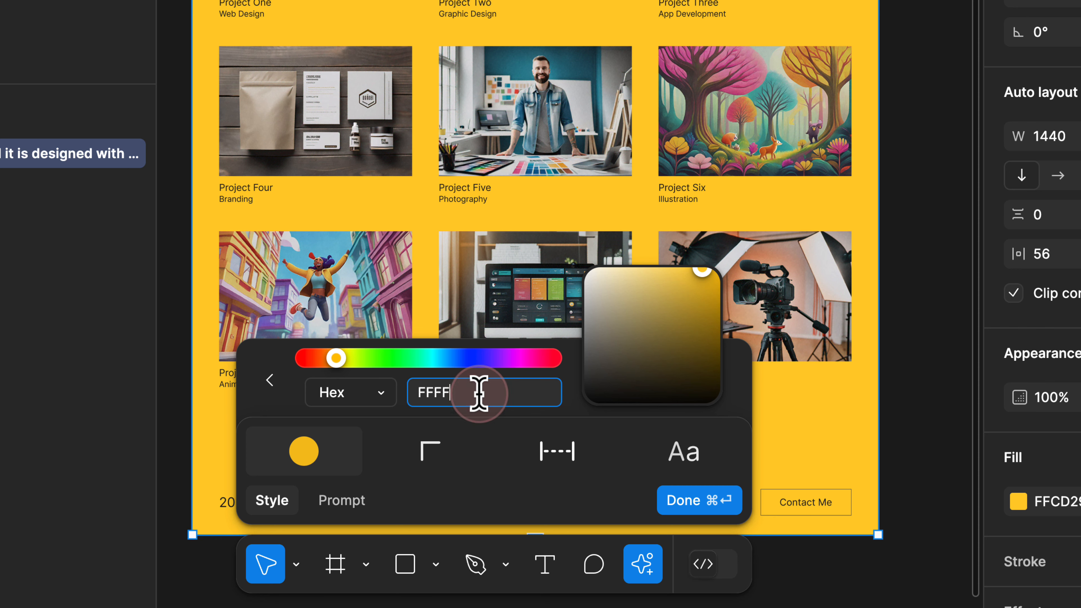
{"action": "type", "text": "FFFFFF"}
{"action": "left_click", "coordinate": [567, 404]}
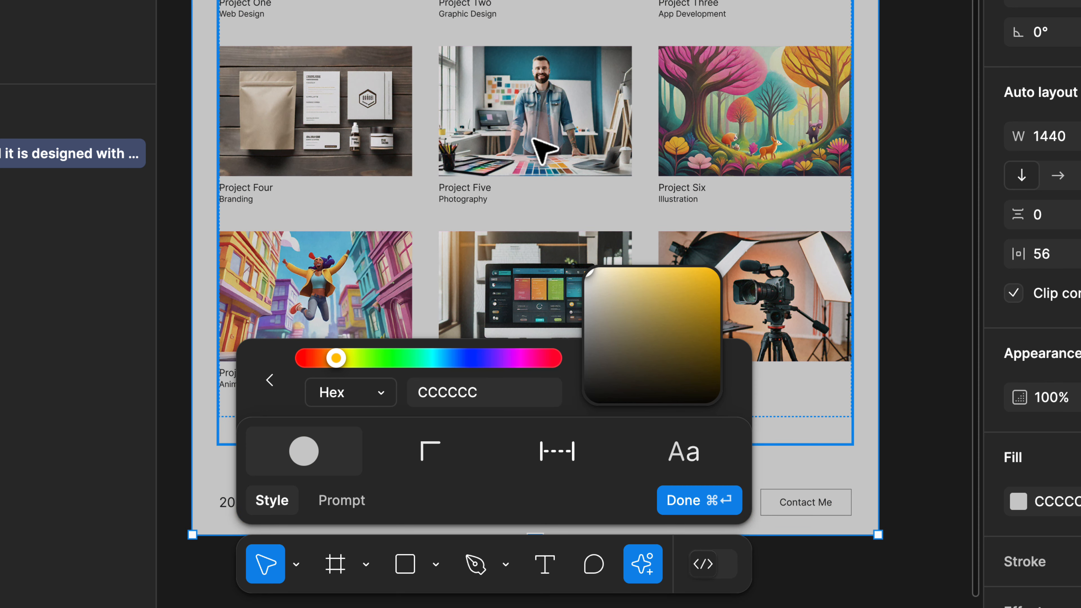
{"action": "scroll", "coordinate": [541, 151], "scroll_direction": "down", "scroll_amount": 10}
{"action": "scroll", "coordinate": [541, 151], "scroll_direction": "up", "scroll_amount": 15}
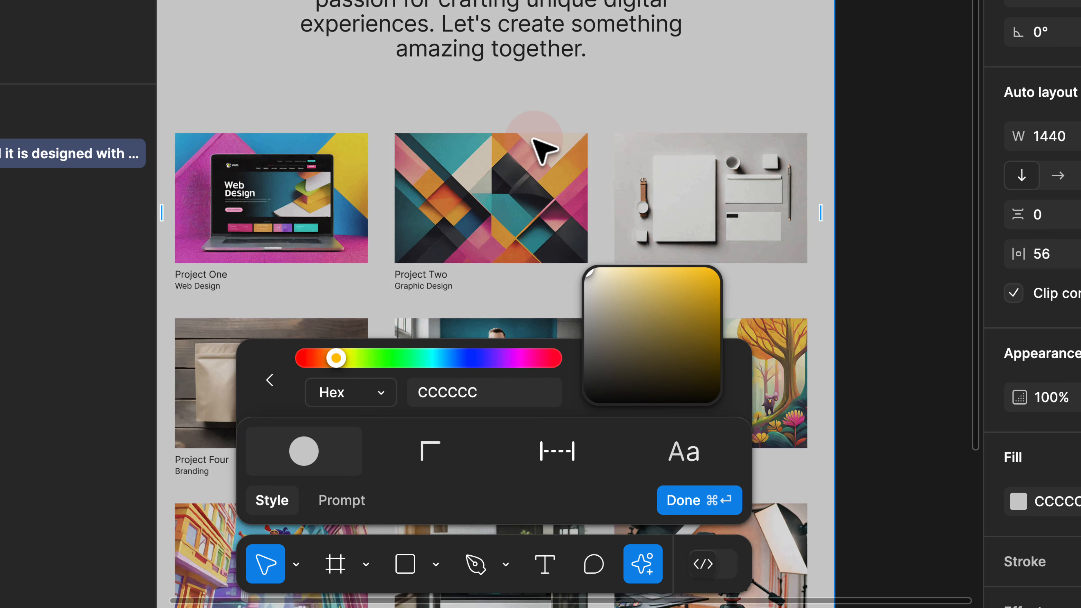
{"action": "scroll", "coordinate": [534, 140], "scroll_direction": "up", "scroll_amount": 6}
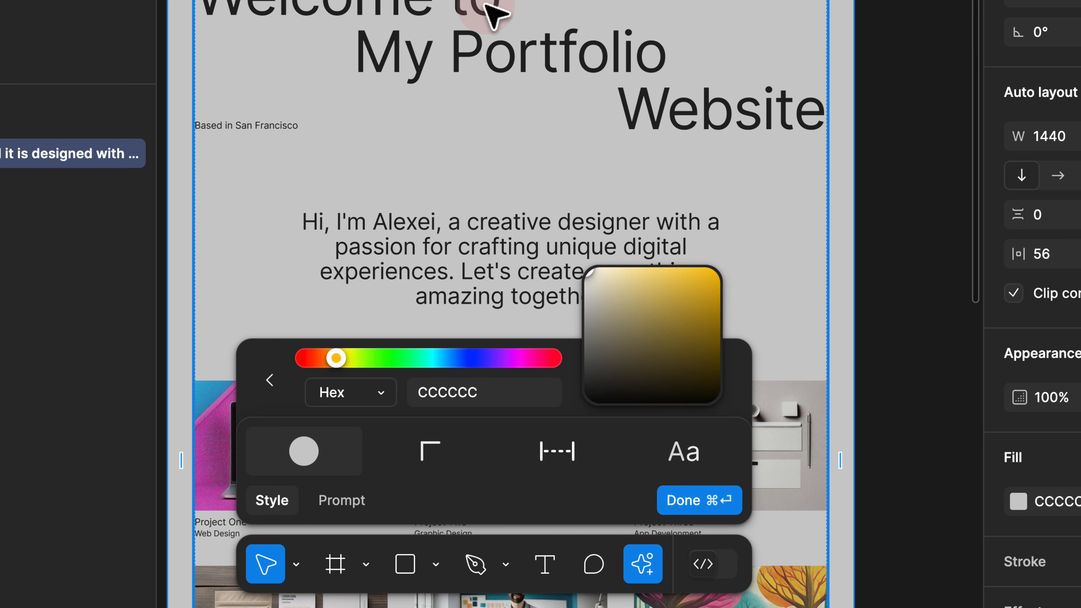
Have the AI change the design with the suggested prompt "Make it pop", removing its trademark symbol
{"action": "left_click", "coordinate": [360, 505]}
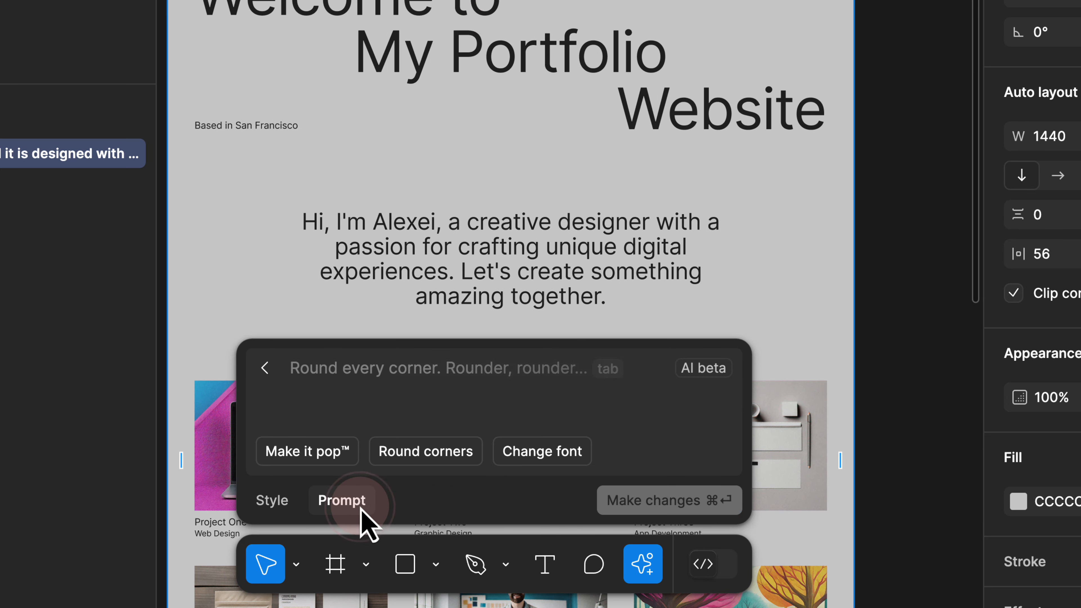
{"action": "left_click", "coordinate": [303, 464]}
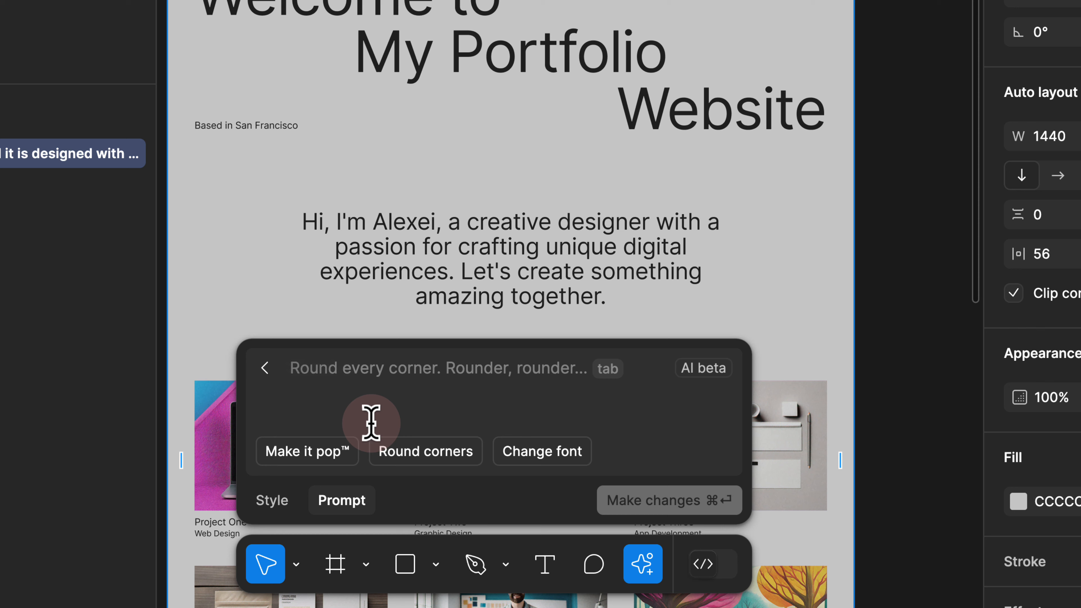
{"action": "left_click", "coordinate": [342, 378]}
{"action": "left_click", "coordinate": [315, 461]}
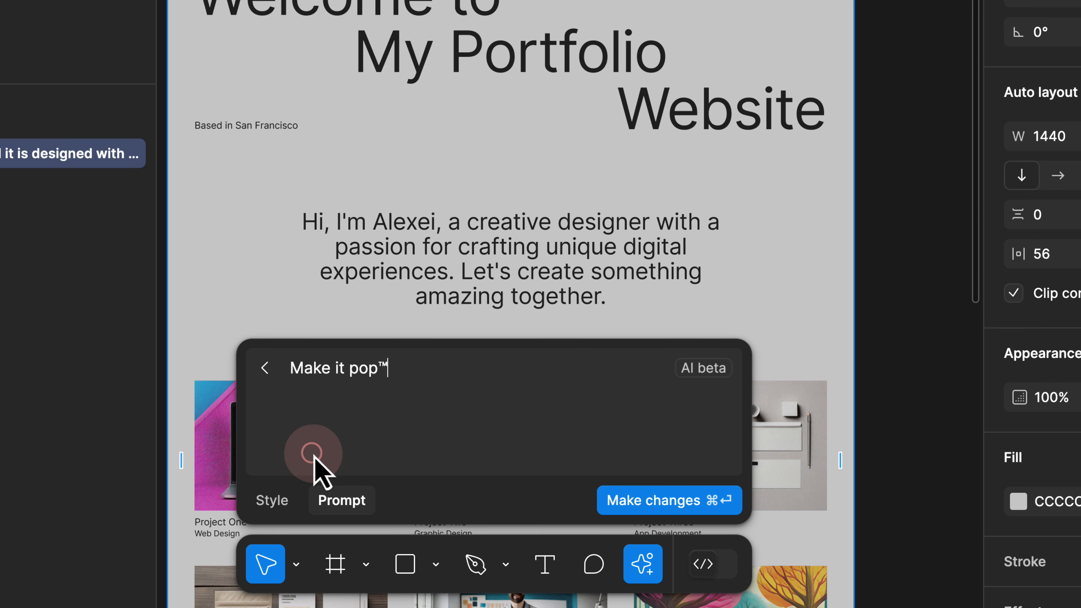
{"action": "left_click", "coordinate": [398, 423]}
{"action": "key", "text": "BackSpace"}
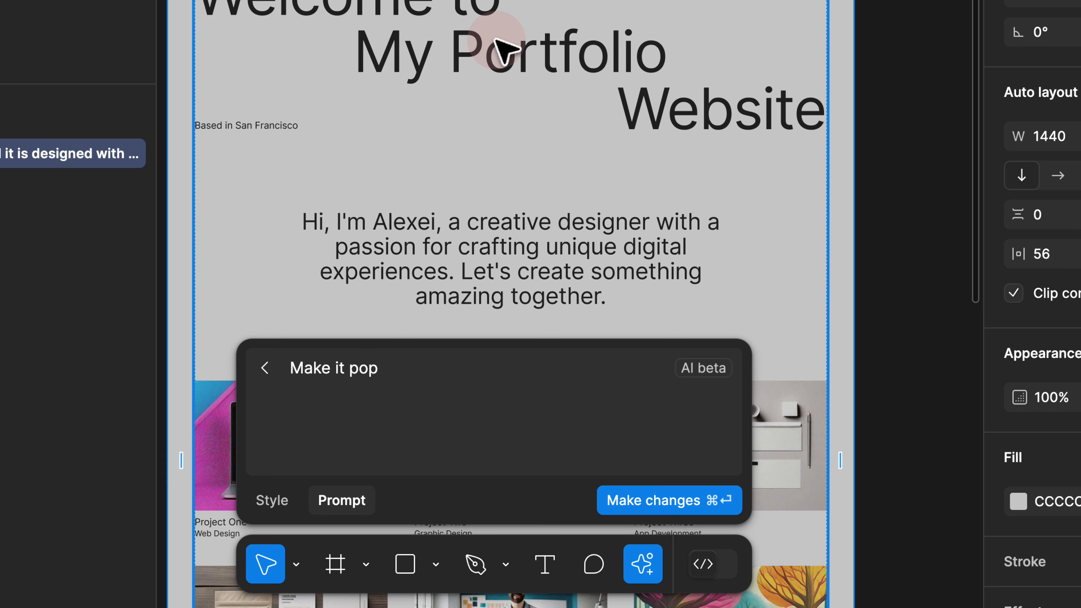
{"action": "left_click", "coordinate": [670, 503]}
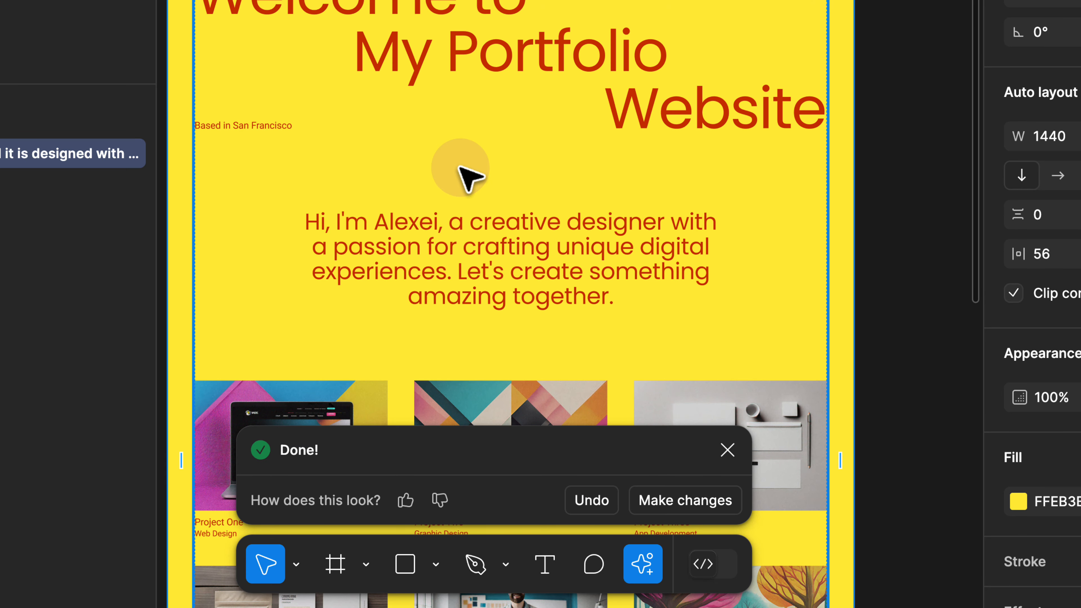
Review the "Make it pop" redesign from the heading to the footer, and undo that AI change
{"action": "scroll", "coordinate": [469, 177], "scroll_direction": "down", "scroll_amount": 15}
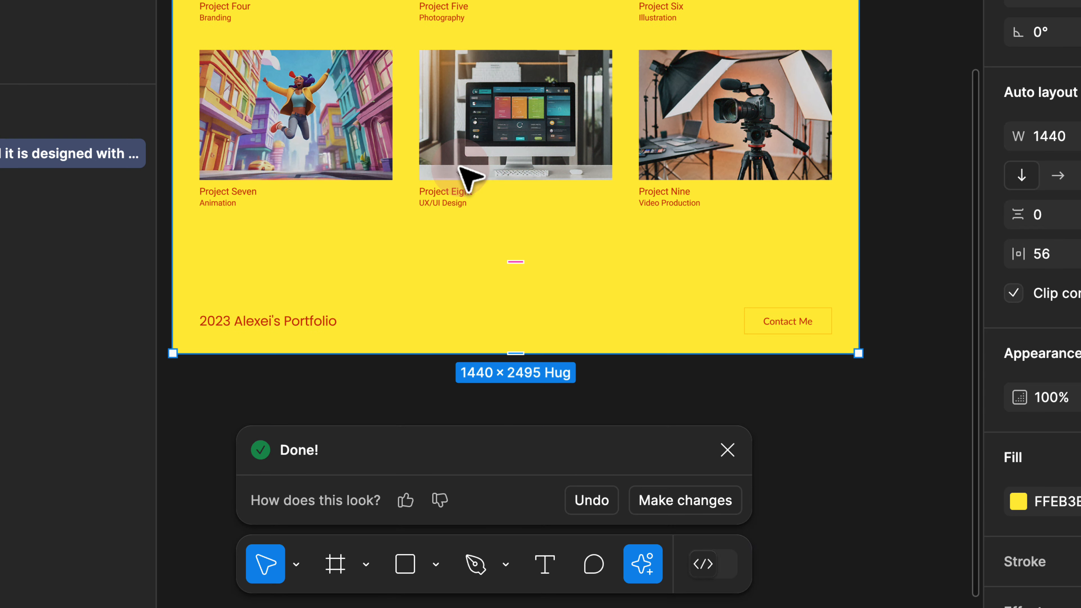
{"action": "scroll", "coordinate": [447, 134], "scroll_direction": "up", "scroll_amount": 12}
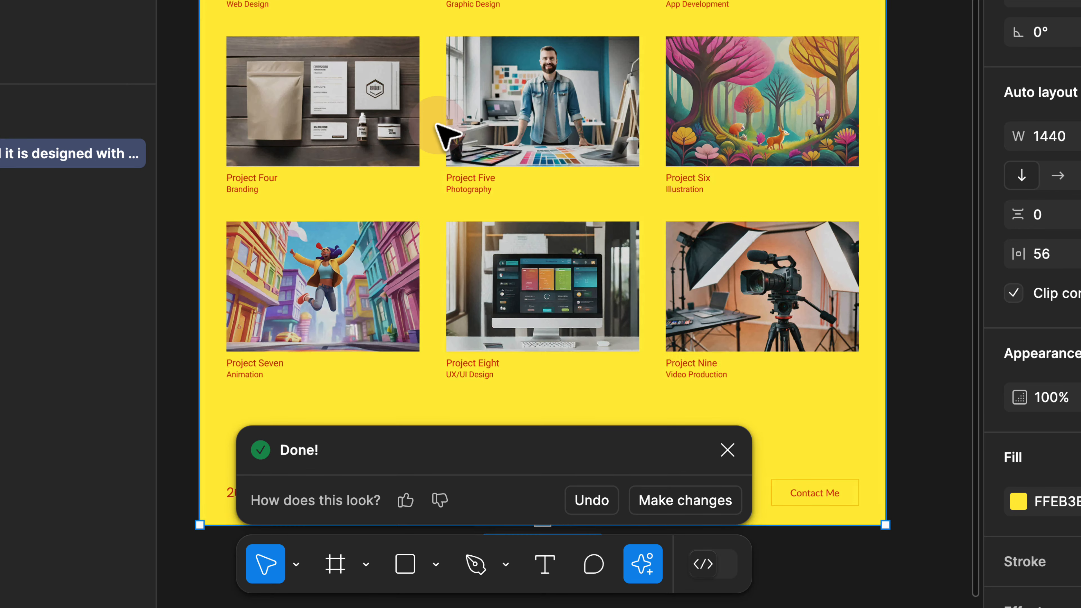
{"action": "scroll", "coordinate": [445, 136], "scroll_direction": "up", "scroll_amount": 6}
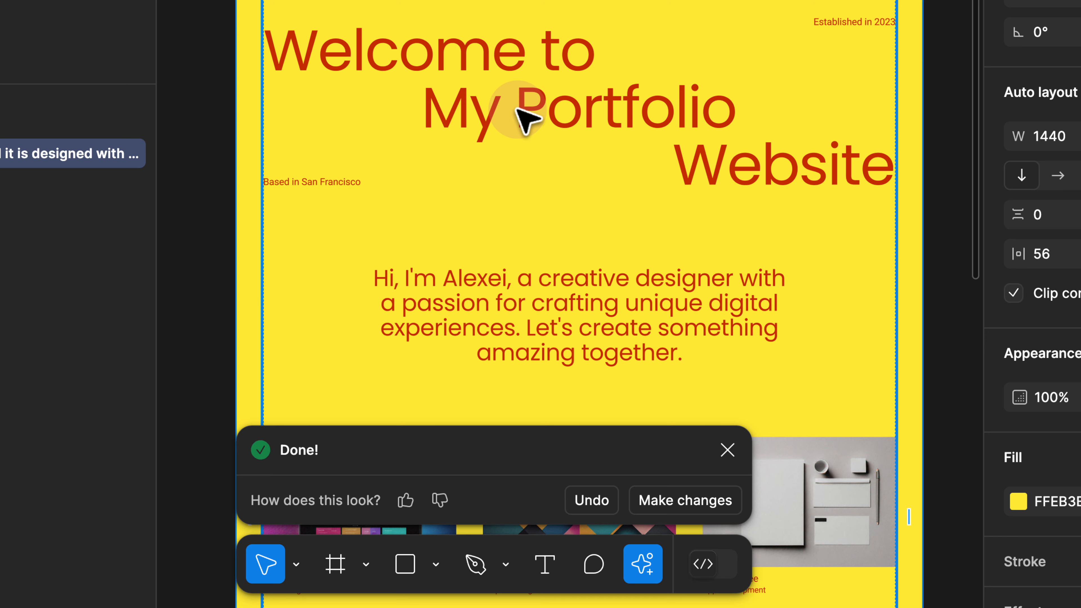
{"action": "left_click", "coordinate": [593, 501]}
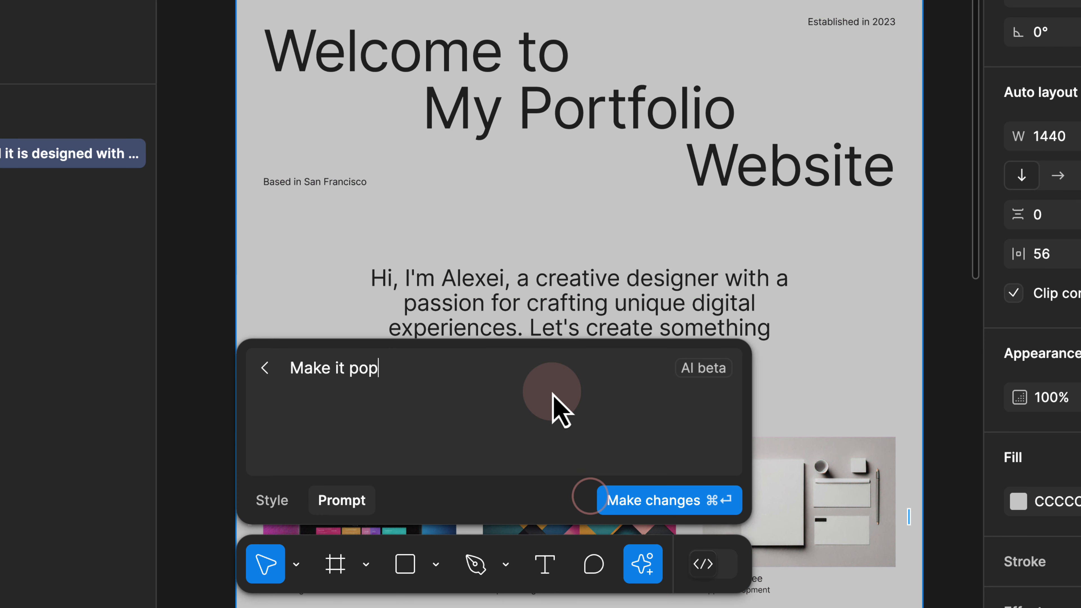
Leave the prompt and library selection, and close First Draft without generating another design
{"action": "left_click", "coordinate": [250, 401]}
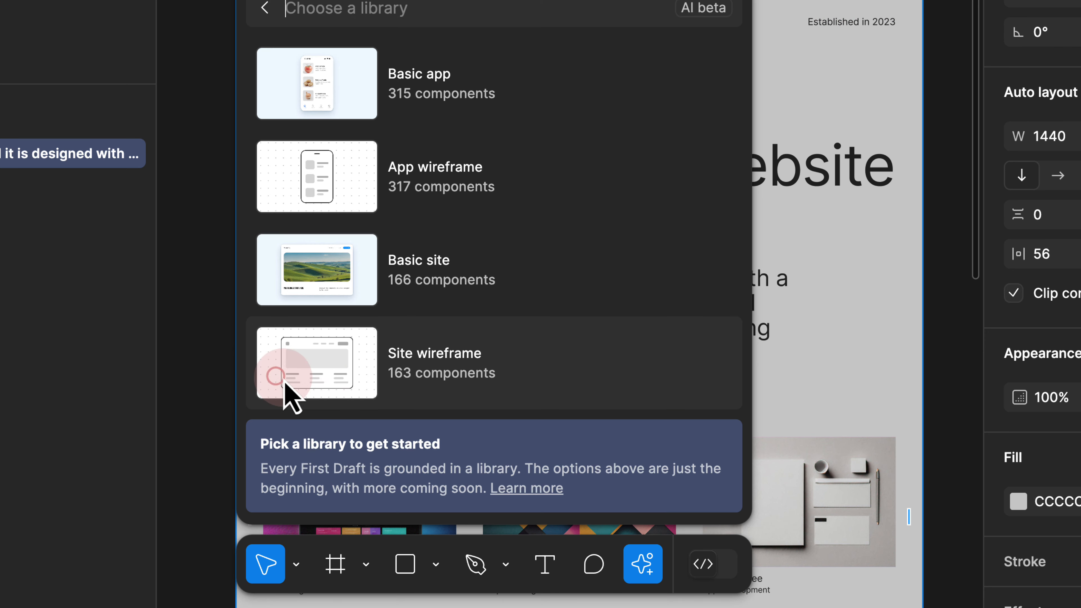
{"action": "left_click", "coordinate": [359, 398]}
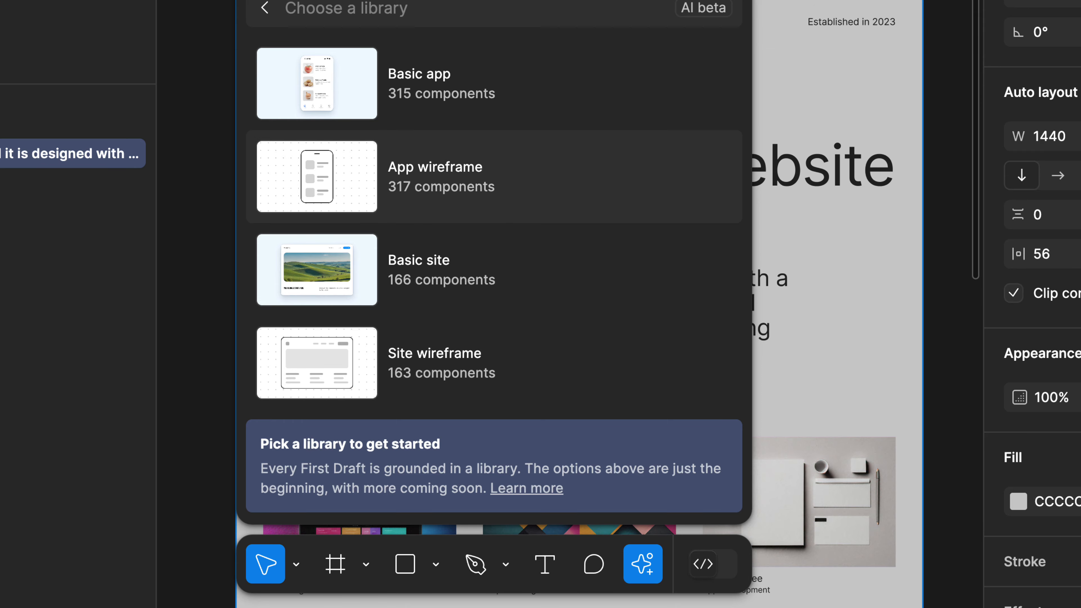
{"action": "key", "text": "Escape"}
{"action": "left_click", "coordinate": [478, 0]}
Copy the portfolio frame's name and paste it as a text layer on the canvas
{"action": "scroll", "coordinate": [496, 0], "scroll_direction": "down", "scroll_amount": 5}
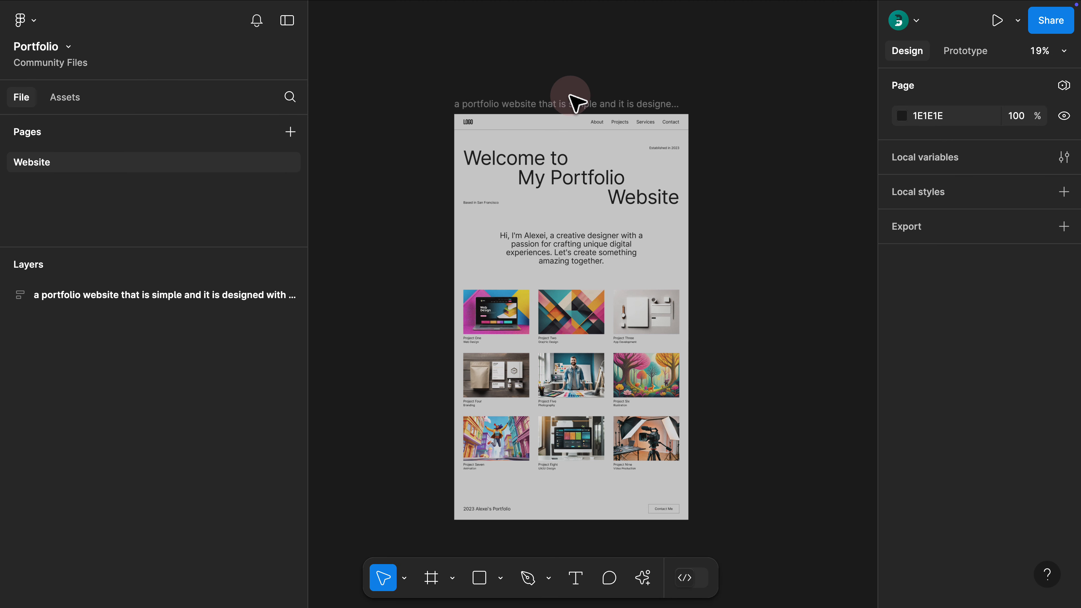
{"action": "scroll", "coordinate": [575, 103], "scroll_direction": "right", "scroll_amount": 5}
{"action": "left_click", "coordinate": [494, 100]}
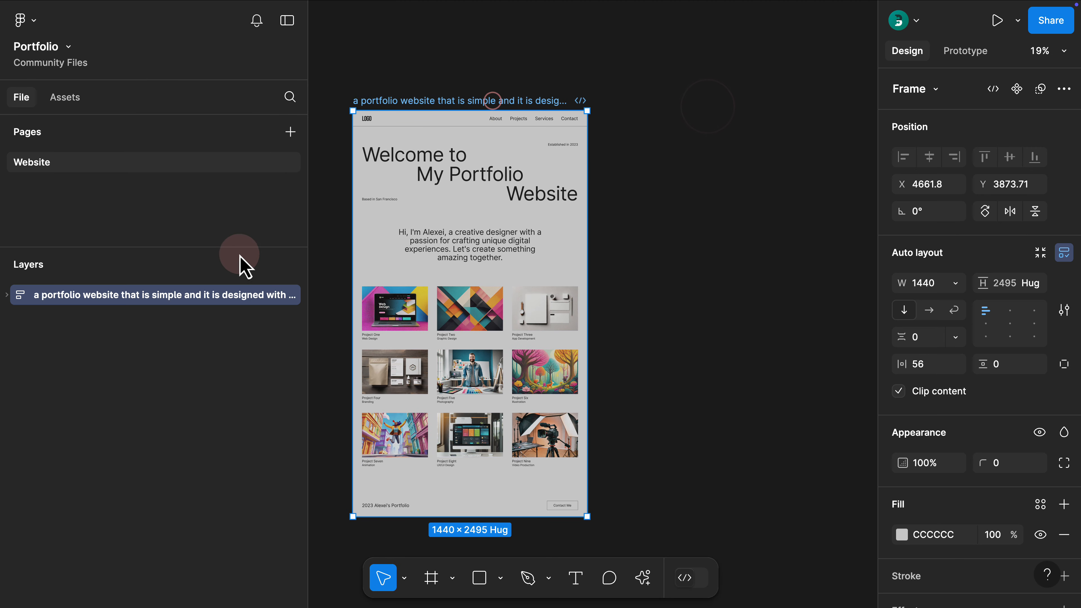
{"action": "left_click", "coordinate": [436, 59]}
{"action": "scroll", "coordinate": [425, 128], "scroll_direction": "up", "scroll_amount": 5}
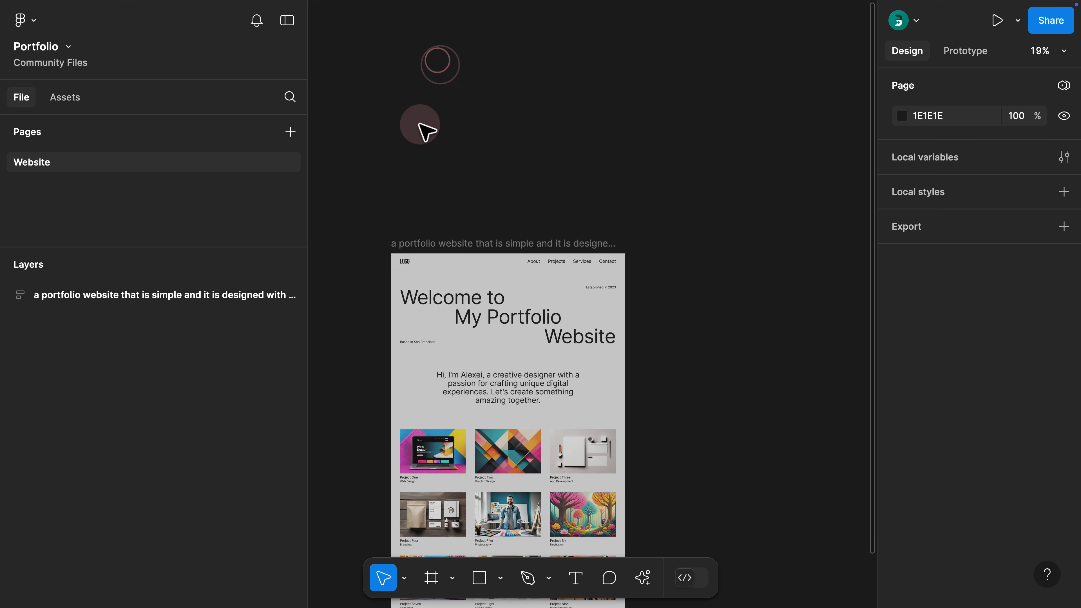
{"action": "right_click", "coordinate": [432, 134]}
{"action": "left_click", "coordinate": [463, 137]}
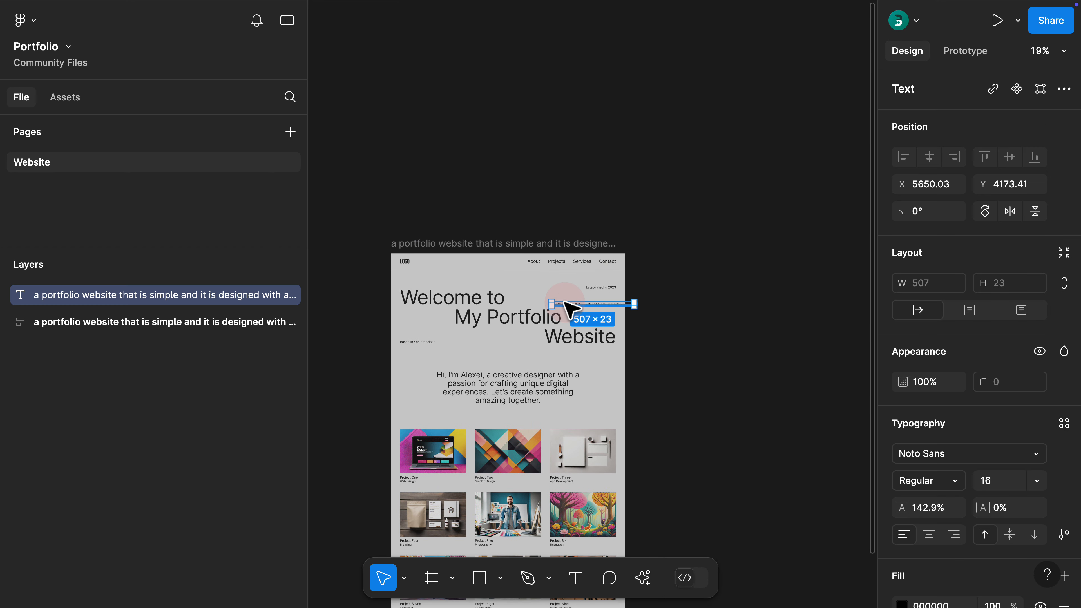
Scale the pasted prompt text up to about 3460 × 156 above the portfolio frame, with a white fill
{"action": "key", "text": "k"}
{"action": "left_click_drag", "start_coordinate": [528, 147], "coordinate": [499, 134]}
{"action": "scroll", "coordinate": [499, 134], "scroll_direction": "down", "scroll_amount": 5}
Narrow the prompt text box to 1372 wide so it wraps above the portfolio frame
{"action": "left_click", "coordinate": [725, 133]}
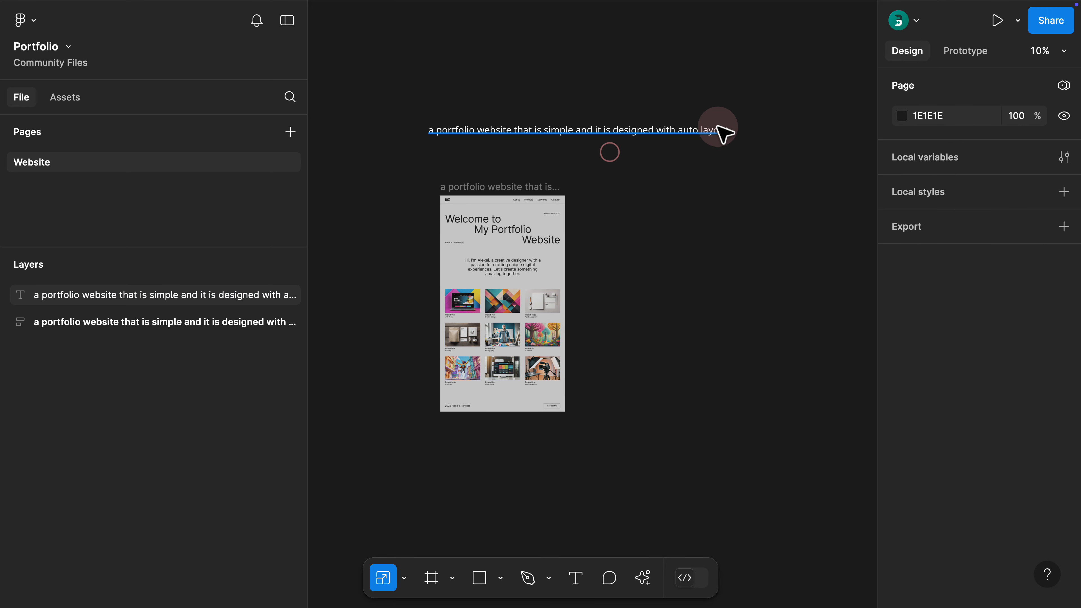
{"action": "left_click", "coordinate": [728, 129]}
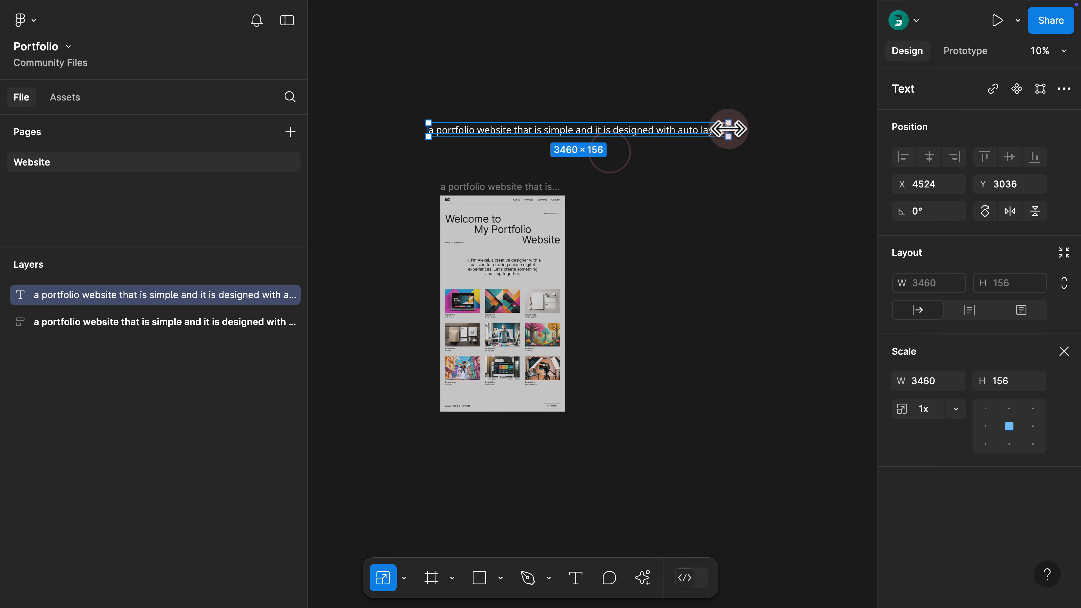
{"action": "left_click", "coordinate": [1065, 350]}
{"action": "left_click_drag", "start_coordinate": [727, 135], "coordinate": [545, 136]}
{"action": "scroll", "coordinate": [515, 139], "scroll_direction": "up", "scroll_amount": 3}
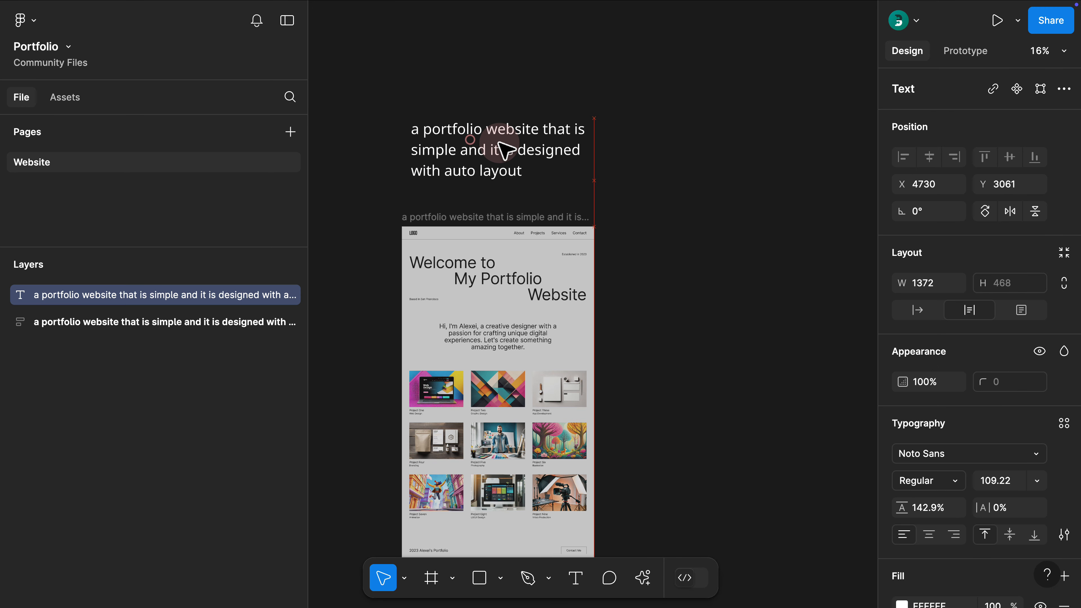
Rename the portfolio frame as v1
{"action": "double_click", "coordinate": [451, 217]}
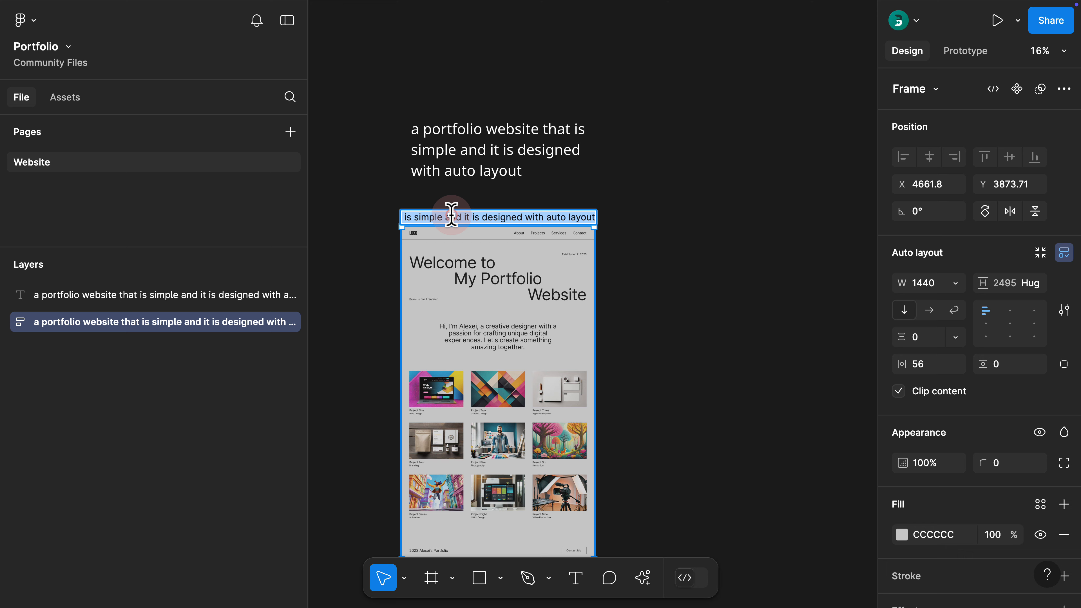
{"action": "type", "text": "v1"}
{"action": "left_click", "coordinate": [498, 201]}
Copy the prompt text above v1 and paste it into a new First Draft that uses the Basic site library
{"action": "double_click", "coordinate": [500, 140]}
{"action": "key", "text": "super+c"}
{"action": "key", "text": "Escape"}
{"action": "left_click", "coordinate": [615, 192]}
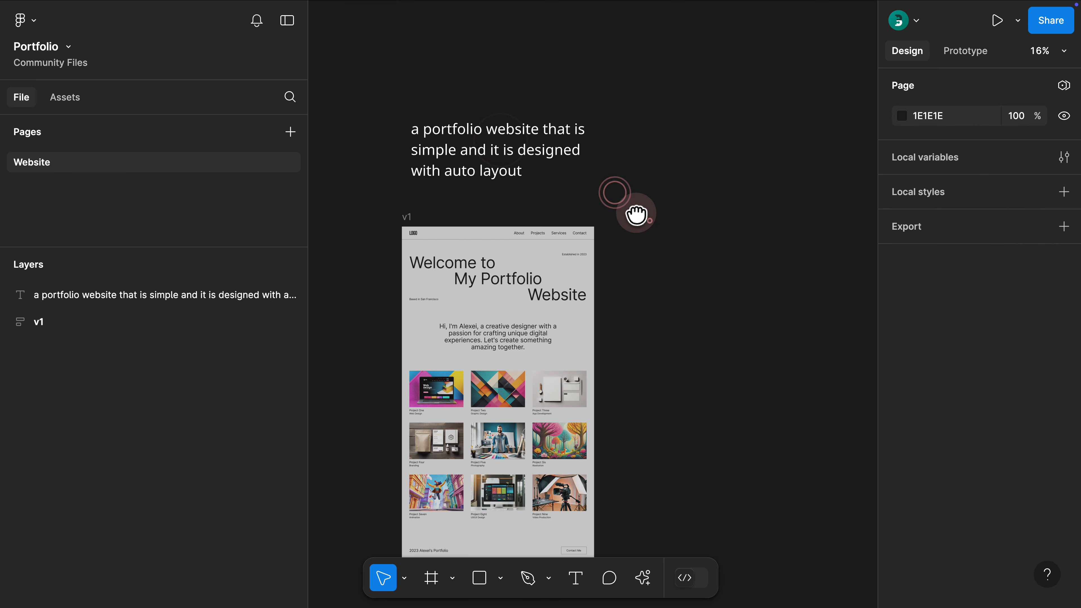
{"action": "left_click_drag", "start_coordinate": [636, 215], "coordinate": [579, 189]}
{"action": "left_click", "coordinate": [635, 576]}
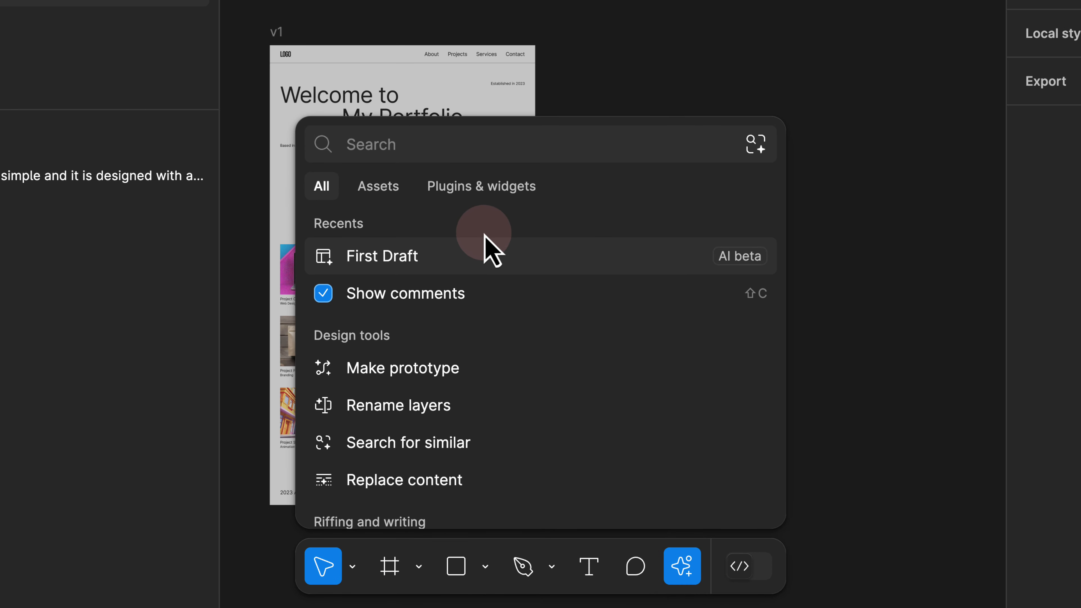
{"action": "left_click", "coordinate": [435, 256]}
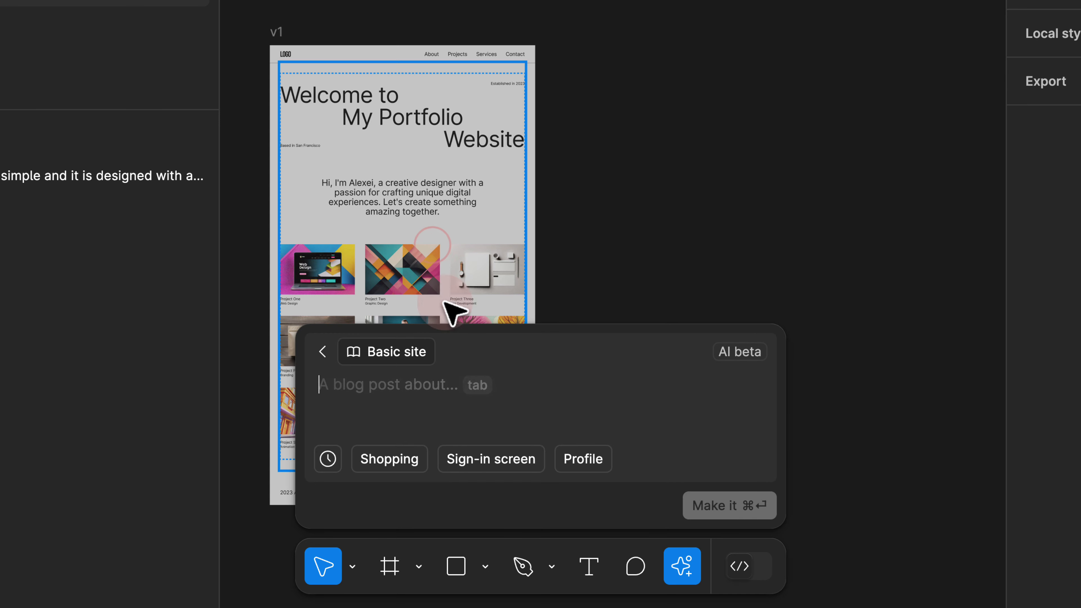
{"action": "left_click", "coordinate": [392, 350]}
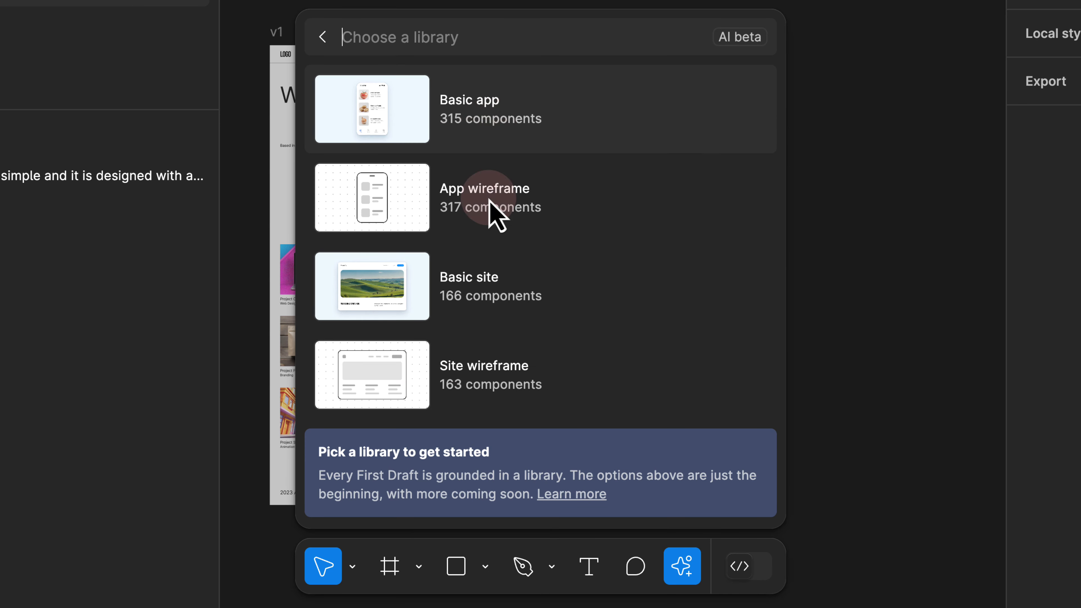
{"action": "left_click", "coordinate": [490, 285]}
{"action": "left_click", "coordinate": [459, 395]}
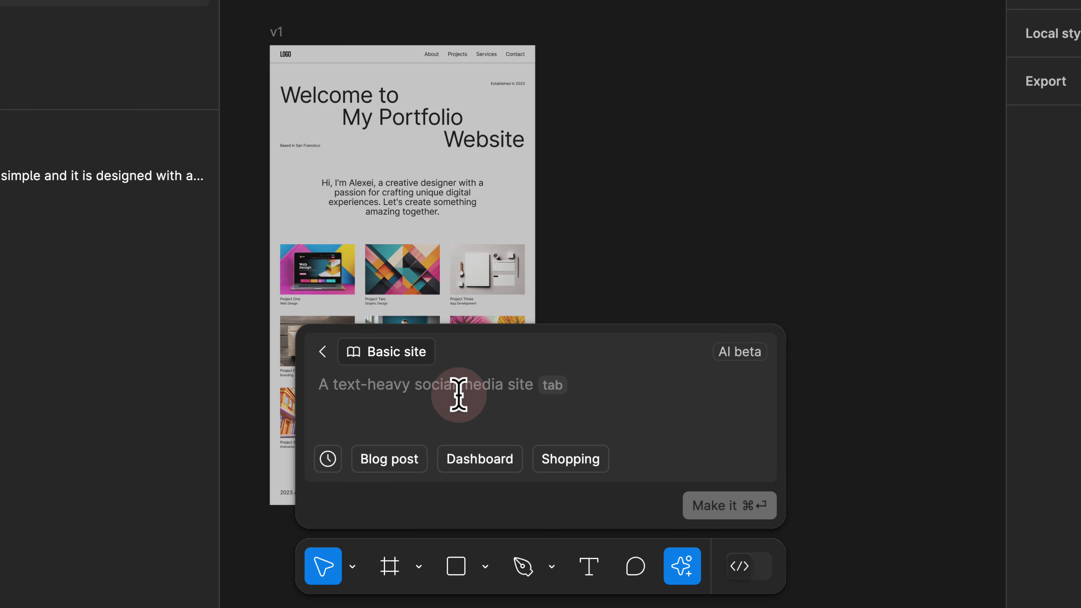
{"action": "key", "text": "super+v"}
Generate a design from "a portfolio website that is heavily focused on typography and it is one single scrollable page"
{"action": "left_click", "coordinate": [481, 381]}
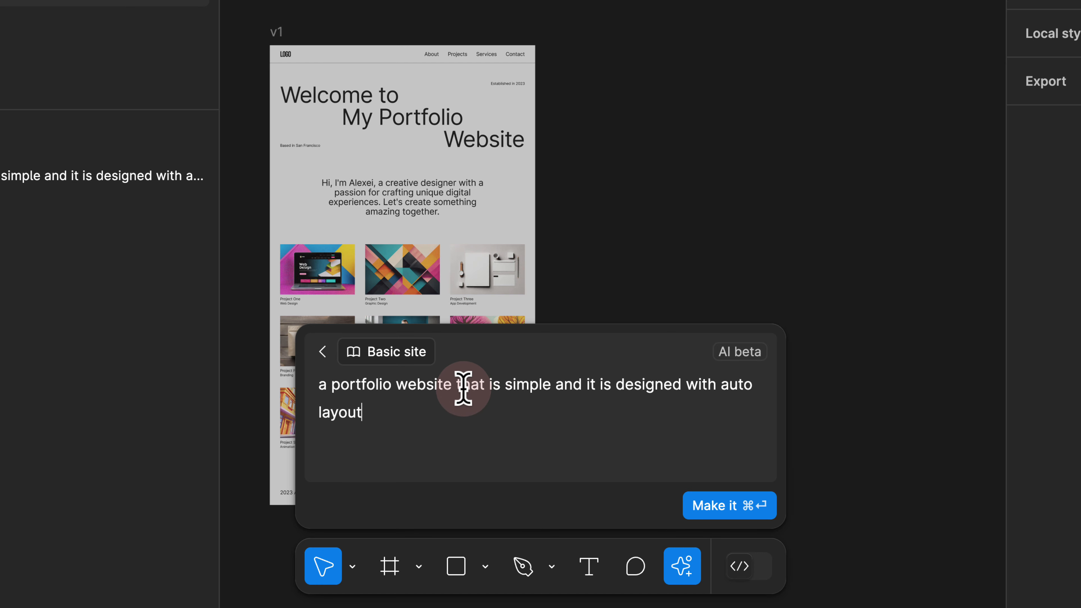
{"action": "key", "text": "BackSpace"}
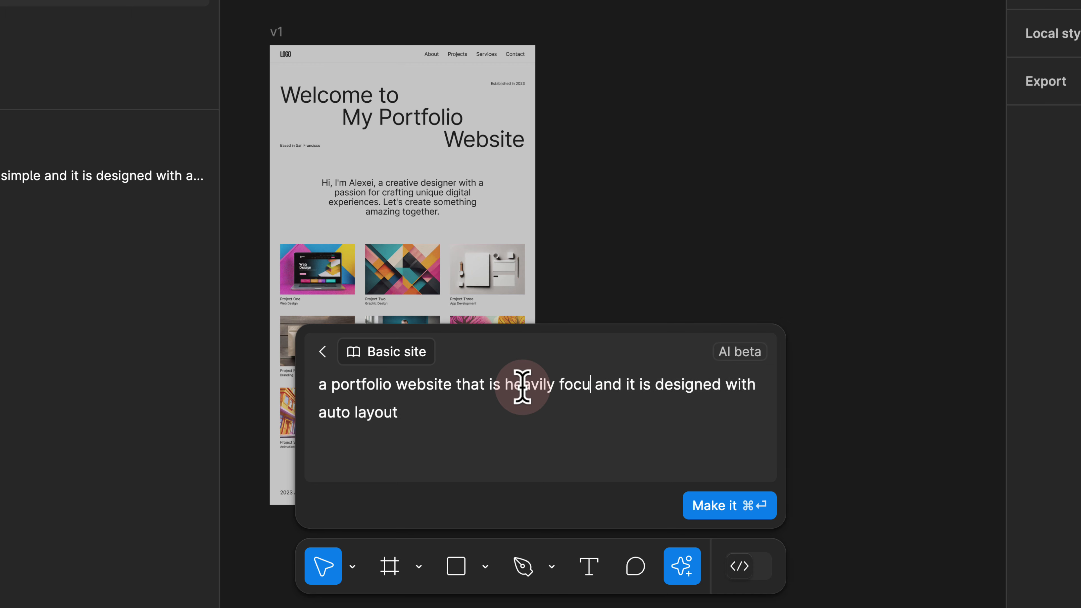
{"action": "key", "text": "BackSpace"}
{"action": "key", "text": "BackSpace"}
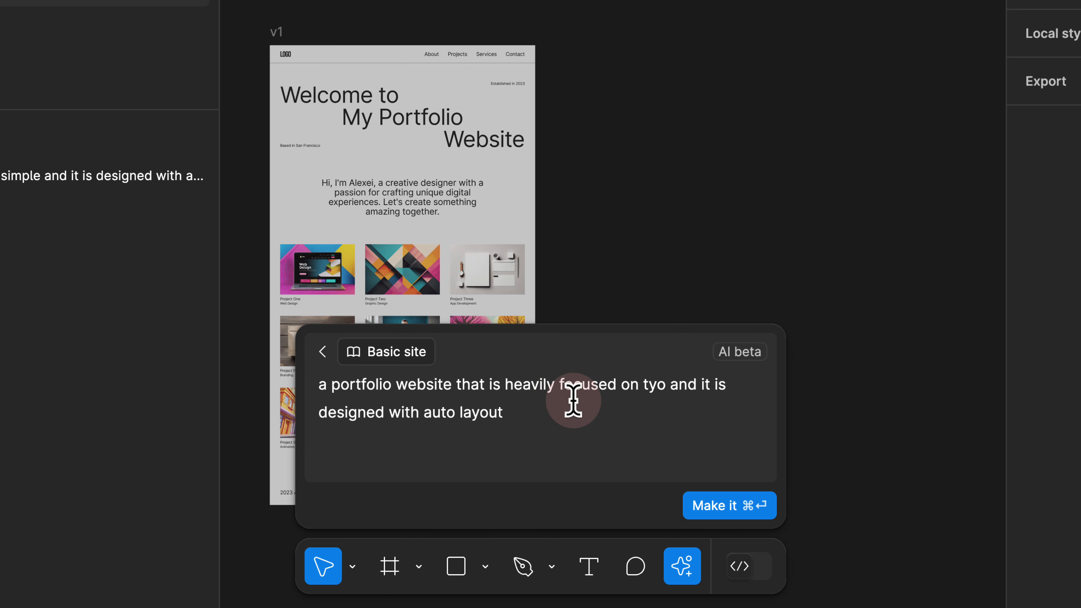
{"action": "key", "text": "BackSpace"}
{"action": "type", "text": "pography"}
{"action": "left_click", "coordinate": [554, 409]}
{"action": "key", "text": "super+shift+Left"}
{"action": "type", "text": "one single scrollable page"}
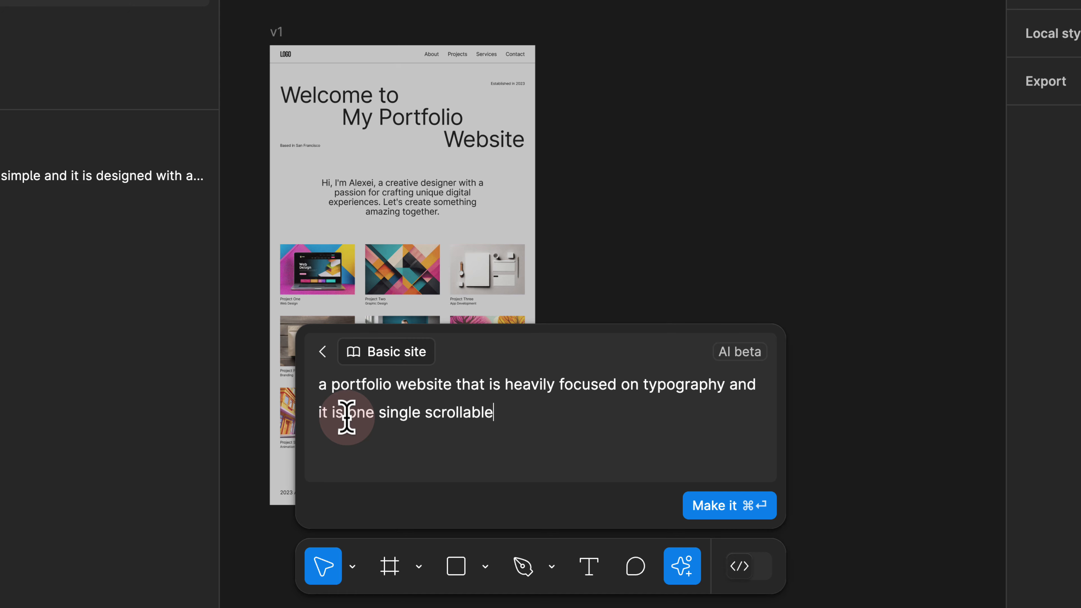
{"action": "left_click", "coordinate": [705, 507]}
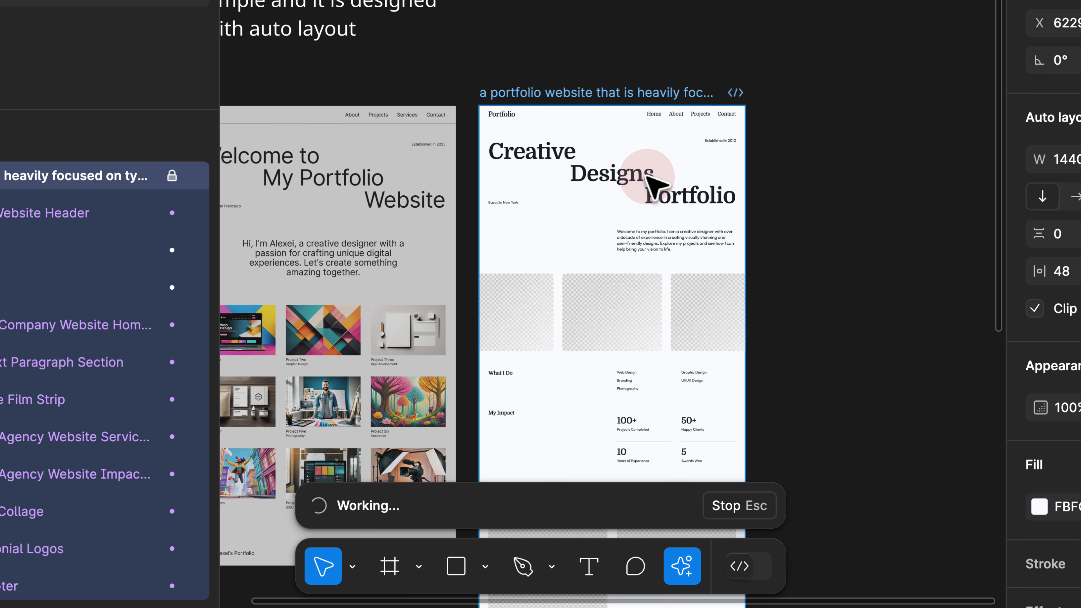
Compare the newly generated typography-focused page with v1, from the large headings down to the services and impact sections
{"action": "scroll", "coordinate": [604, 196], "scroll_direction": "down", "scroll_amount": 3}
{"action": "scroll", "coordinate": [605, 196], "scroll_direction": "left", "scroll_amount": 3}
{"action": "scroll", "coordinate": [596, 194], "scroll_direction": "down", "scroll_amount": 2}
{"action": "scroll", "coordinate": [596, 194], "scroll_direction": "left", "scroll_amount": 1}
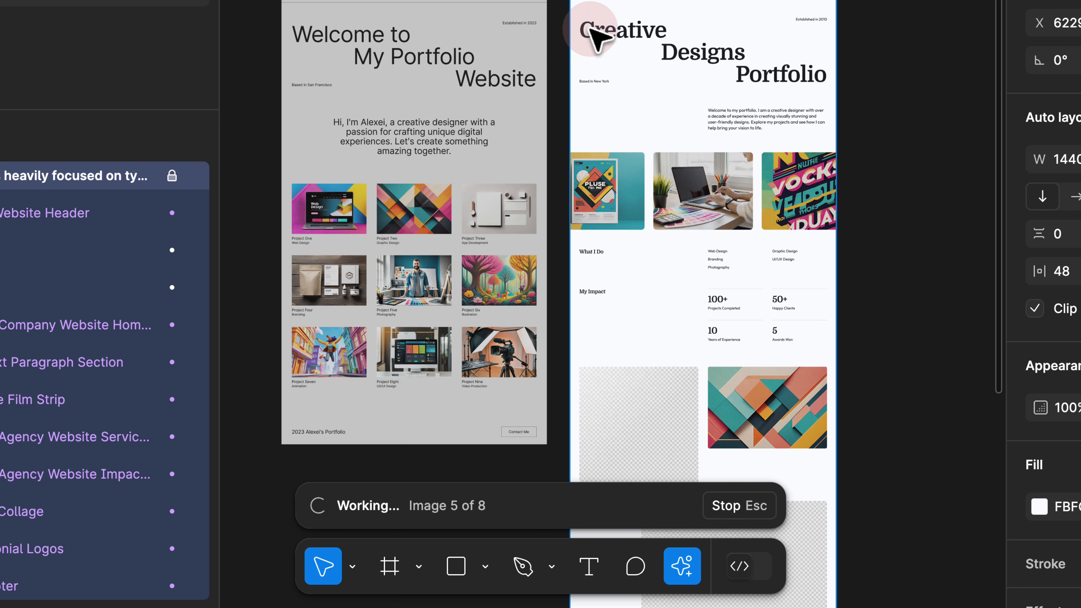
{"action": "left_click", "coordinate": [464, 60]}
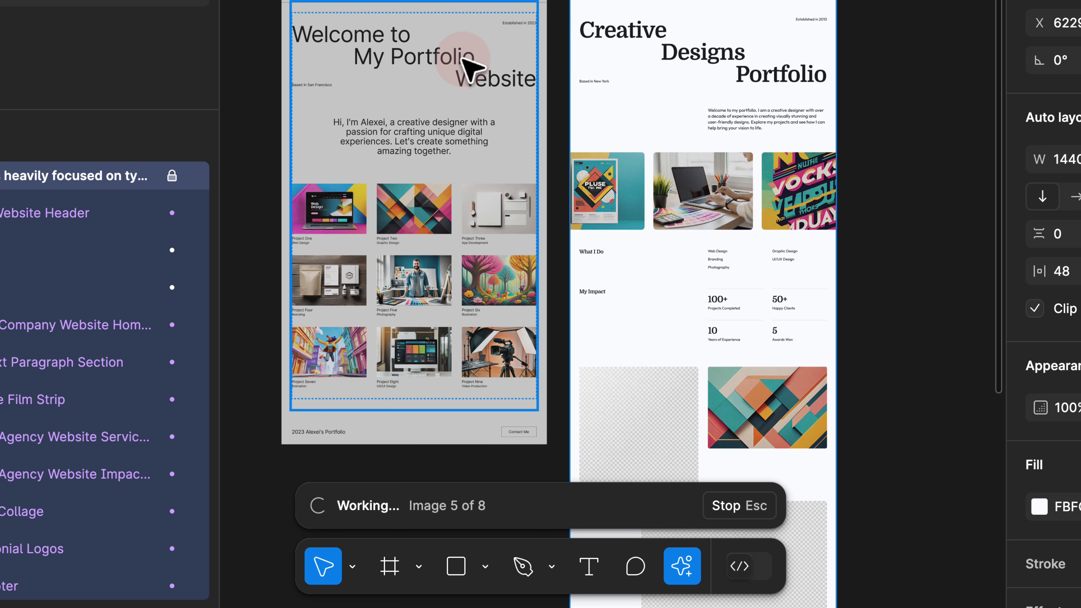
{"action": "left_click", "coordinate": [680, 29]}
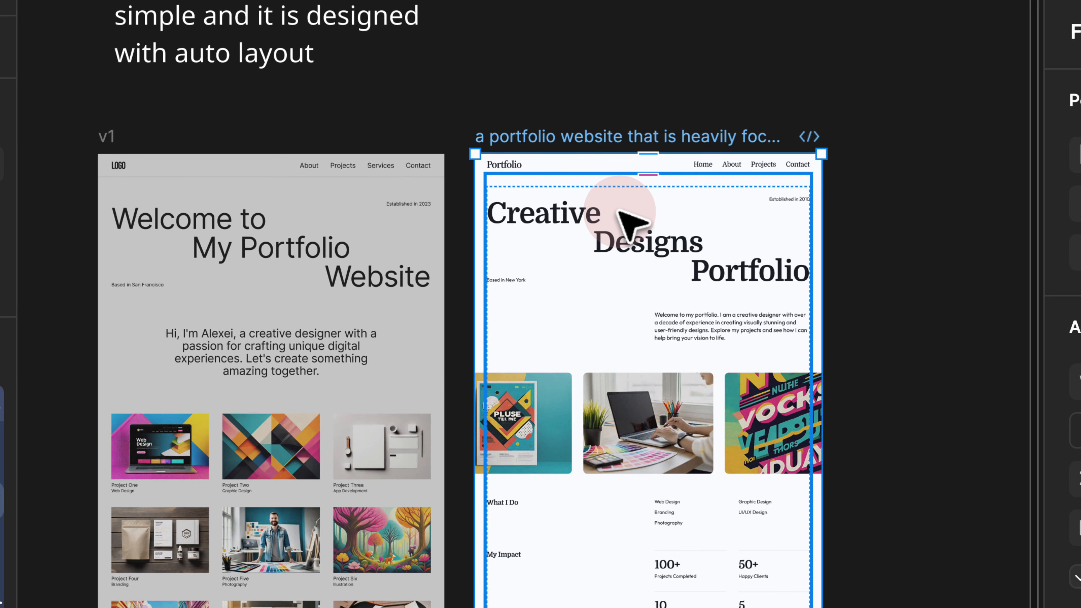
{"action": "scroll", "coordinate": [633, 224], "scroll_direction": "down", "scroll_amount": 2}
{"action": "scroll", "coordinate": [633, 224], "scroll_direction": "right", "scroll_amount": 2}
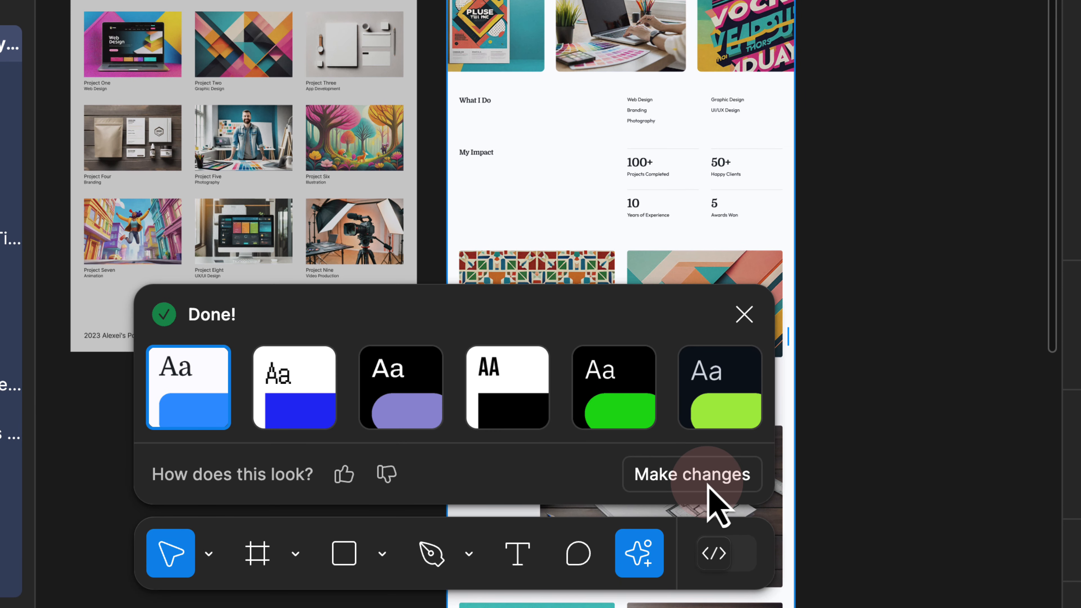
Enter hex ffffff as the new design's custom theme colour in the style settings
{"action": "left_click", "coordinate": [707, 473]}
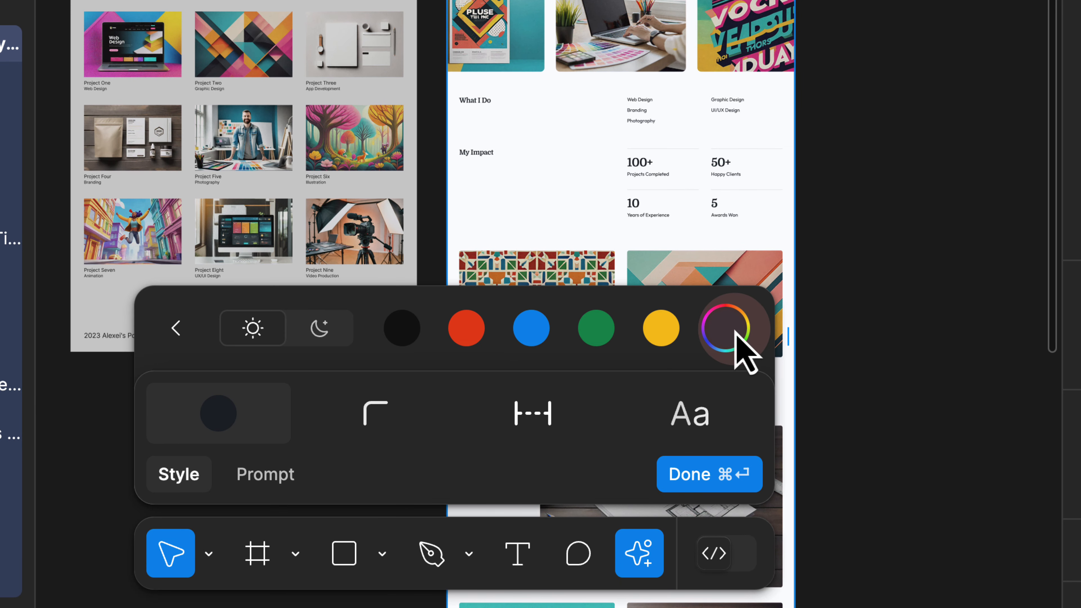
{"action": "left_click", "coordinate": [726, 328]}
{"action": "left_click", "coordinate": [402, 341]}
{"action": "type", "text": "ffffff"}
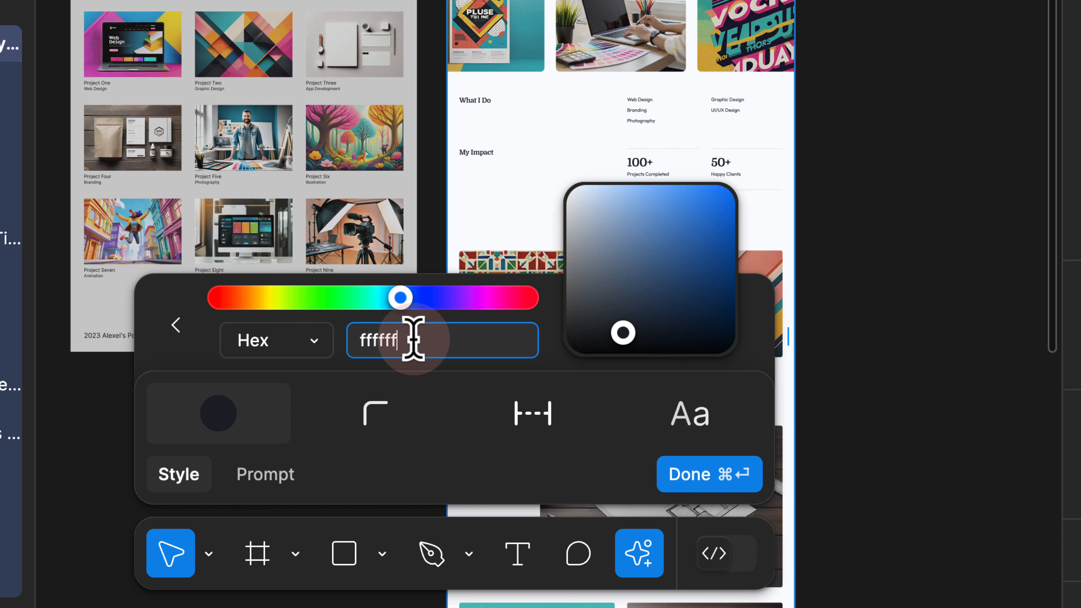
{"action": "left_click", "coordinate": [548, 361]}
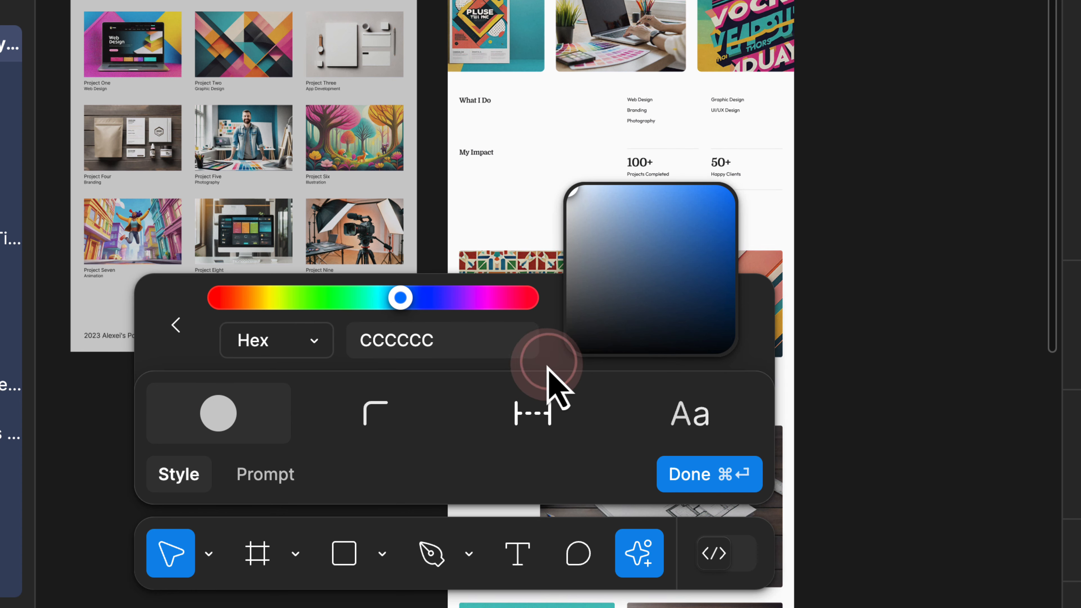
{"action": "left_click", "coordinate": [178, 325]}
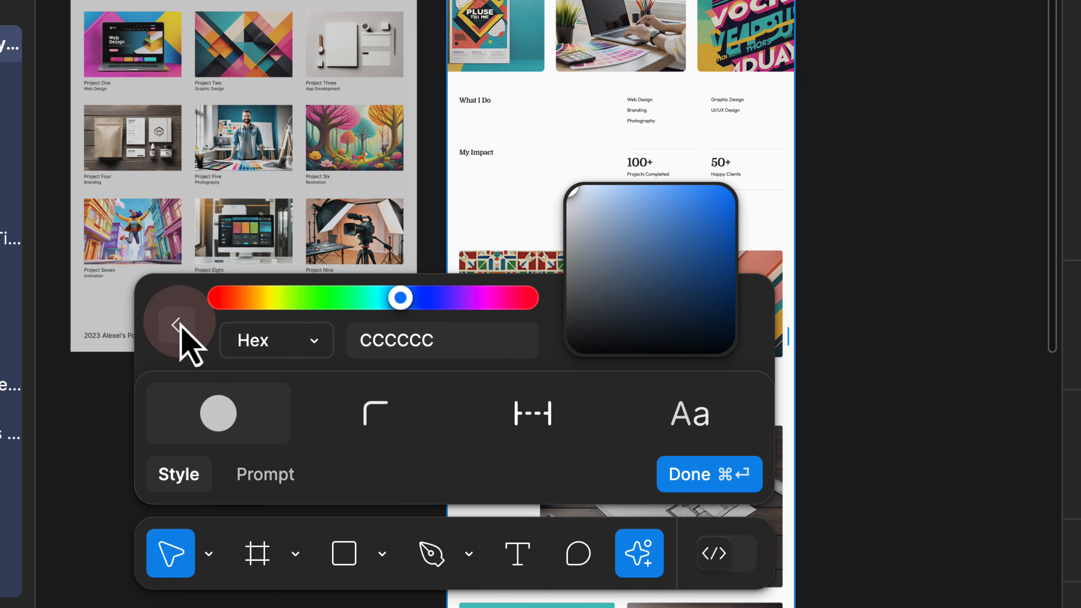
Change the new design's title, body and label fonts to the third sans-serif style
{"action": "left_click", "coordinate": [664, 413]}
{"action": "left_click", "coordinate": [462, 261]}
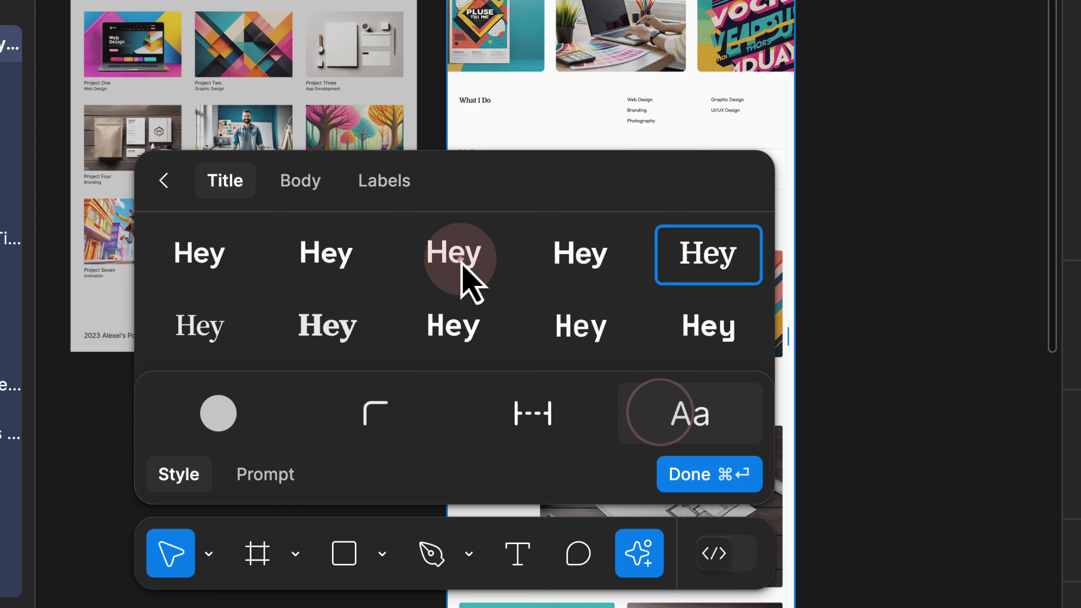
{"action": "left_click", "coordinate": [315, 183]}
{"action": "left_click", "coordinate": [450, 266]}
{"action": "left_click", "coordinate": [379, 186]}
{"action": "left_click", "coordinate": [442, 245]}
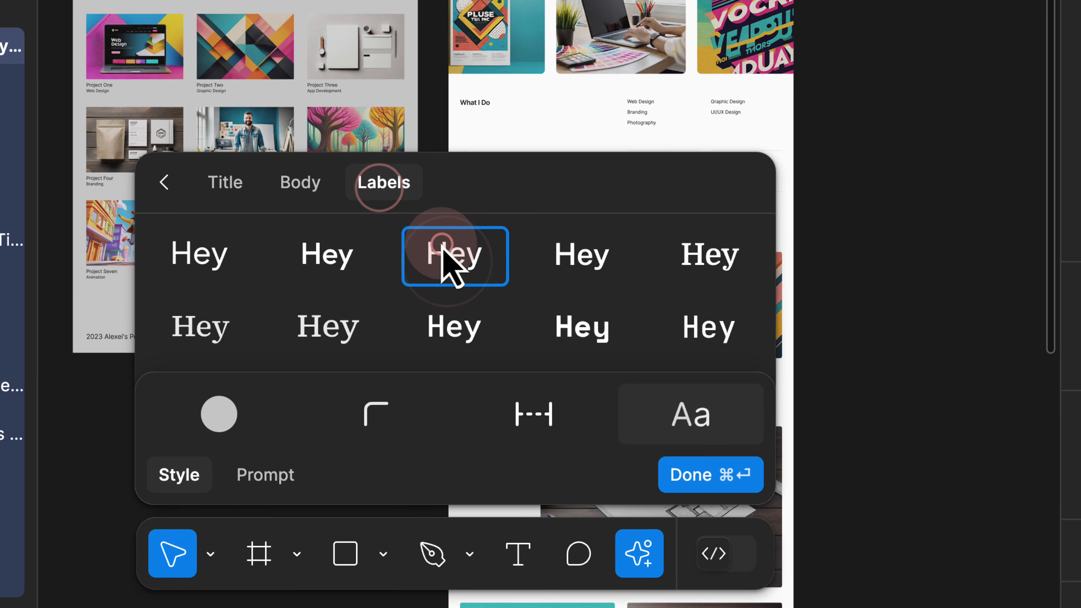
{"action": "left_click", "coordinate": [207, 199]}
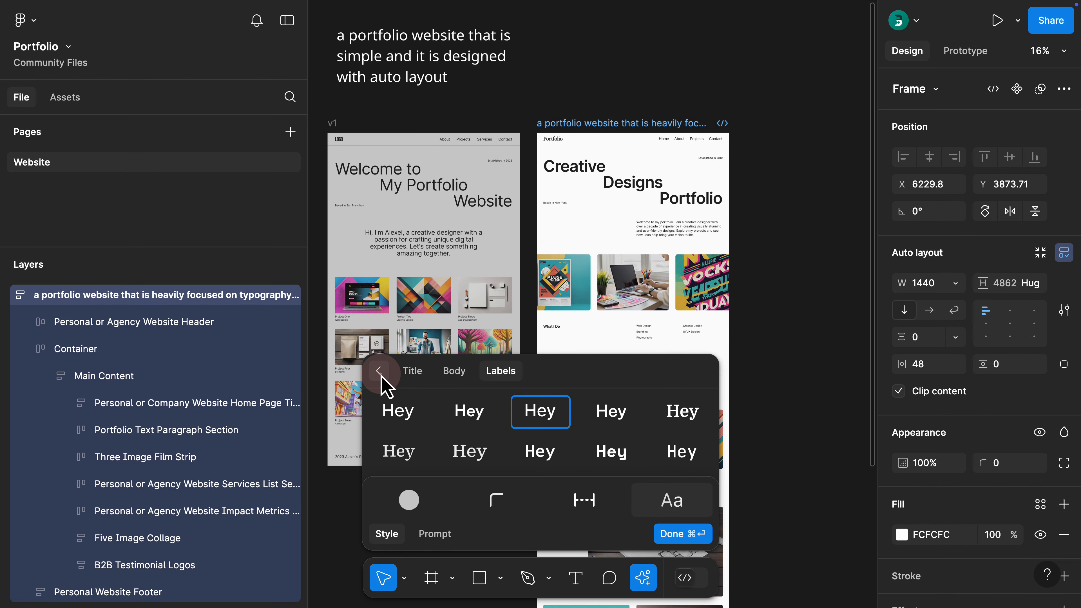
Close the AI style settings and duplicate the first design's prompt caption above the new typography-focused design
{"action": "left_click", "coordinate": [597, 85]}
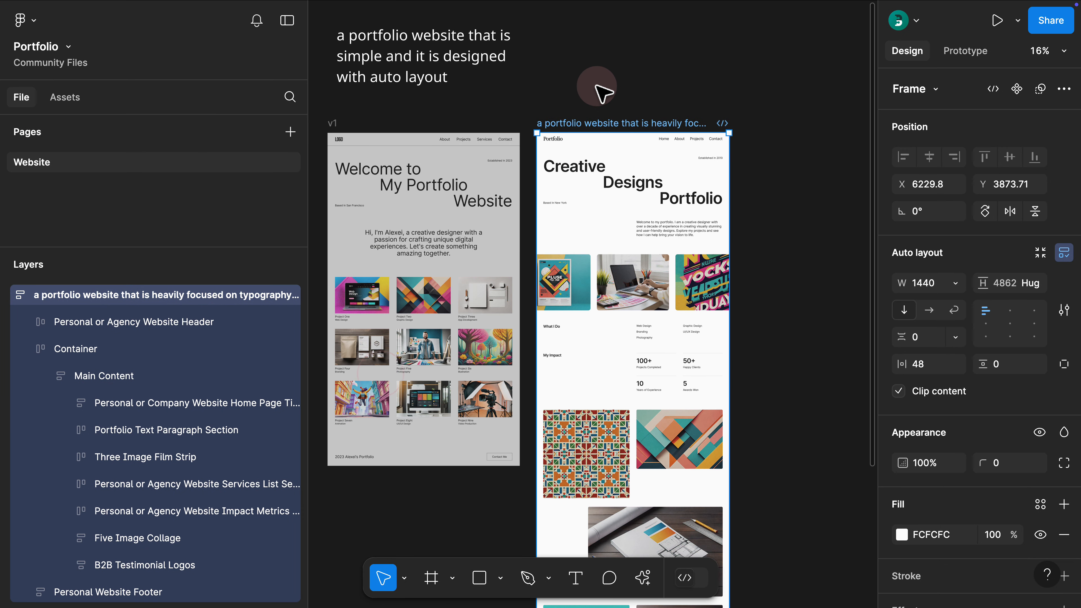
{"action": "left_click_drag", "start_coordinate": [609, 94], "coordinate": [569, 184]}
{"action": "left_click", "coordinate": [434, 166]}
{"action": "left_click_drag", "start_coordinate": [434, 166], "coordinate": [599, 166]}
Replace the duplicated caption's text with the new frame's name, "a portfolio website that is heavily focused on typography and it is one single scrollable page"
{"action": "double_click", "coordinate": [190, 568]}
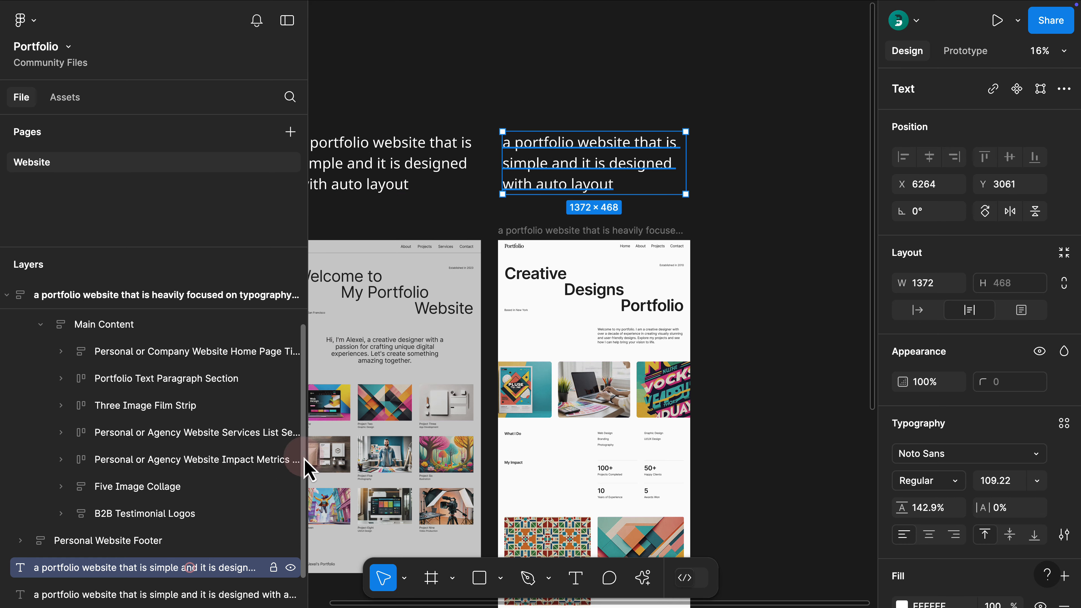
{"action": "double_click", "coordinate": [553, 226]}
{"action": "key", "text": "ctrl+c"}
{"action": "double_click", "coordinate": [565, 157]}
{"action": "key", "text": "ctrl+v"}
{"action": "left_click", "coordinate": [730, 195]}
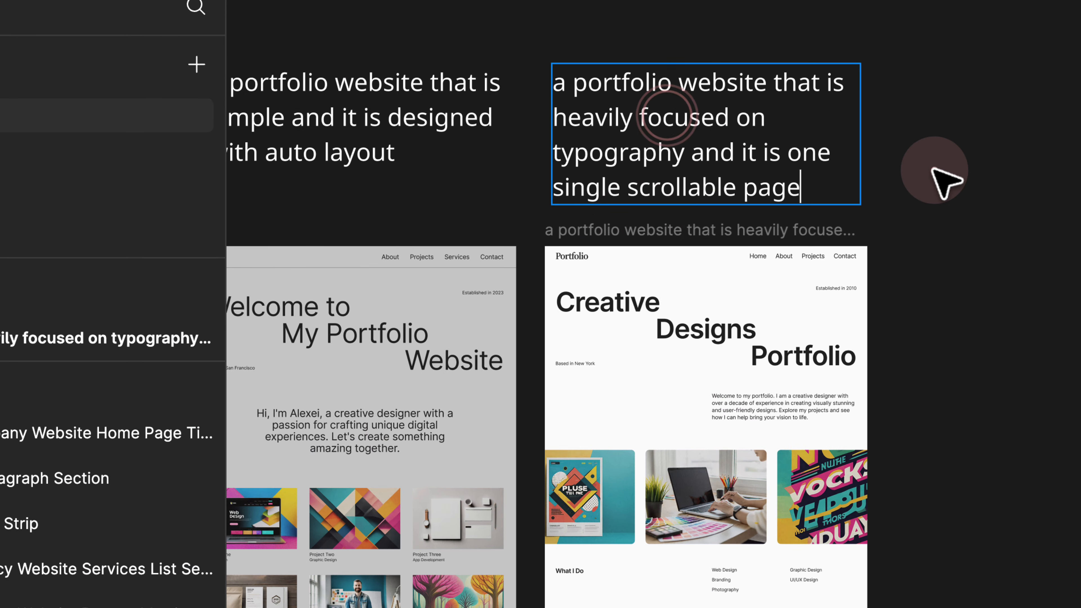
Move both prompt captions farther above the designs and rename the typography-focused frame to v2
{"action": "left_click_drag", "start_coordinate": [583, 162], "coordinate": [643, 60]}
{"action": "left_click", "coordinate": [531, 146]}
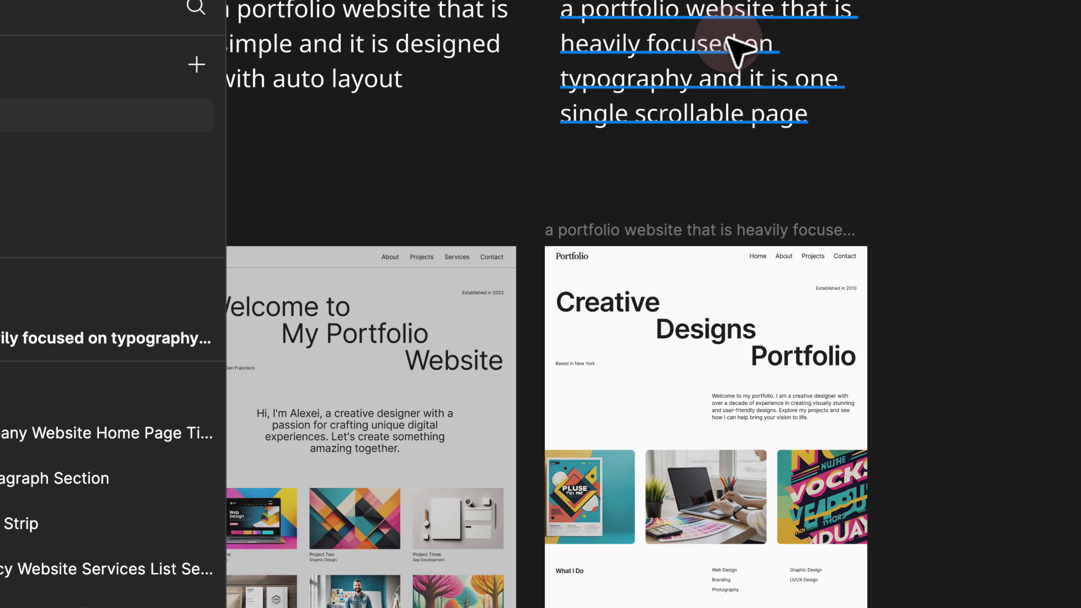
{"action": "left_click", "coordinate": [613, 230]}
{"action": "double_click", "coordinate": [611, 228]}
{"action": "type", "text": "v2"}
{"action": "left_click", "coordinate": [605, 222]}
{"action": "left_click_drag", "start_coordinate": [604, 199], "coordinate": [594, 124]}
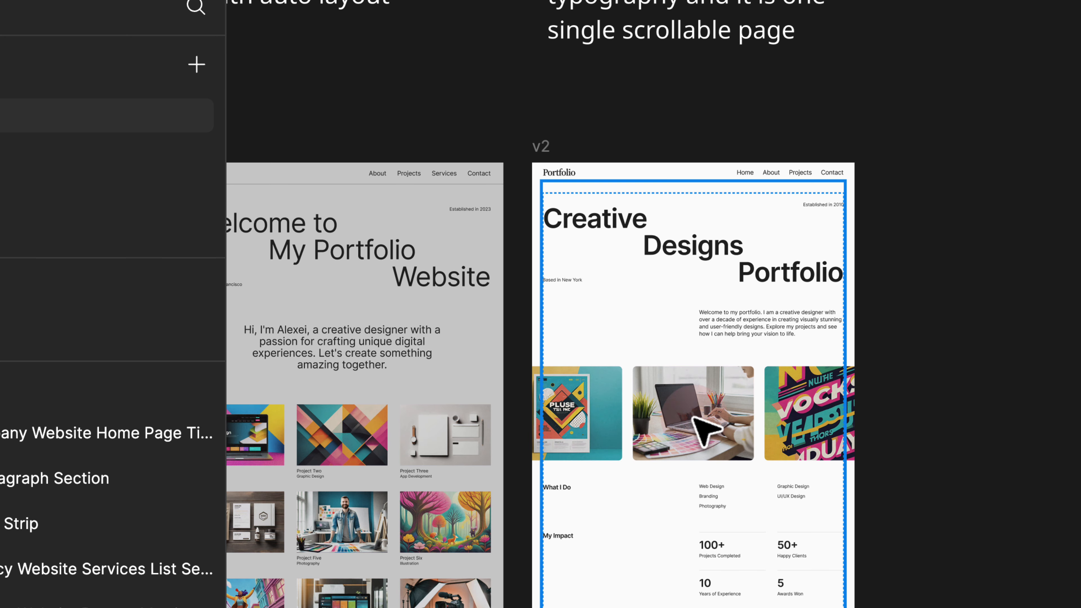
Examine v2 up close from the heading through the services and impact sections to the image collage rows
{"action": "scroll", "coordinate": [659, 432], "scroll_direction": "up", "scroll_amount": 3}
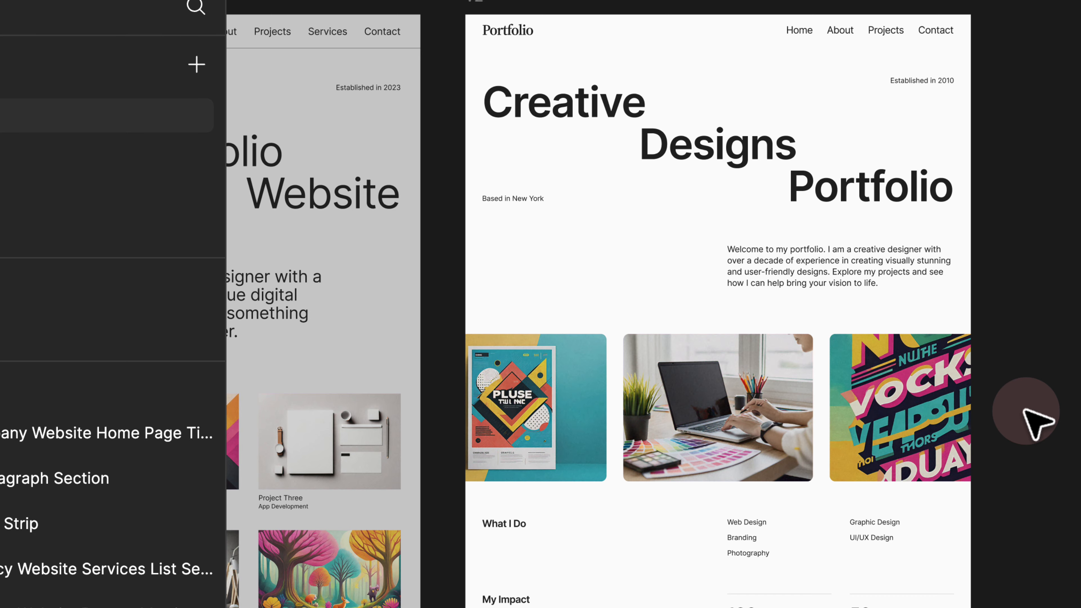
{"action": "scroll", "coordinate": [1029, 415], "scroll_direction": "down", "scroll_amount": 8}
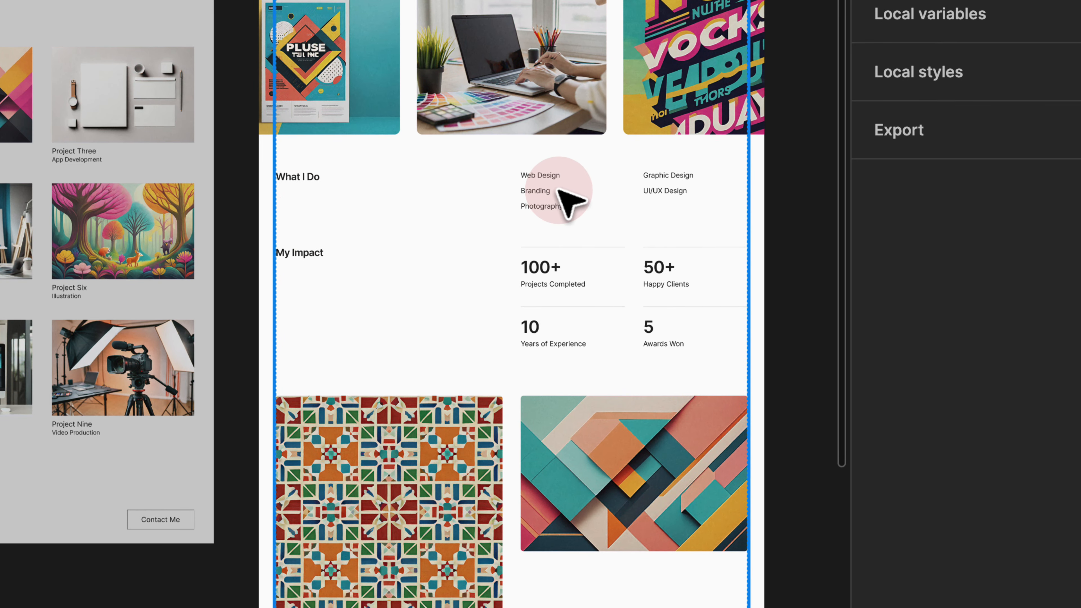
{"action": "left_click", "coordinate": [564, 192]}
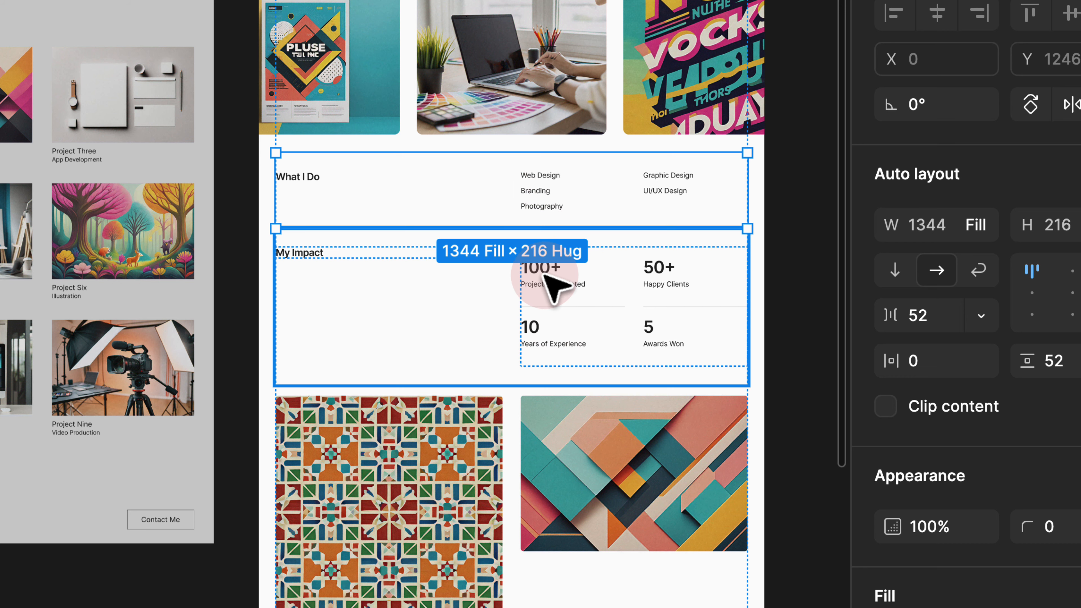
{"action": "left_click", "coordinate": [779, 431]}
{"action": "left_click_drag", "start_coordinate": [779, 431], "coordinate": [727, 49]}
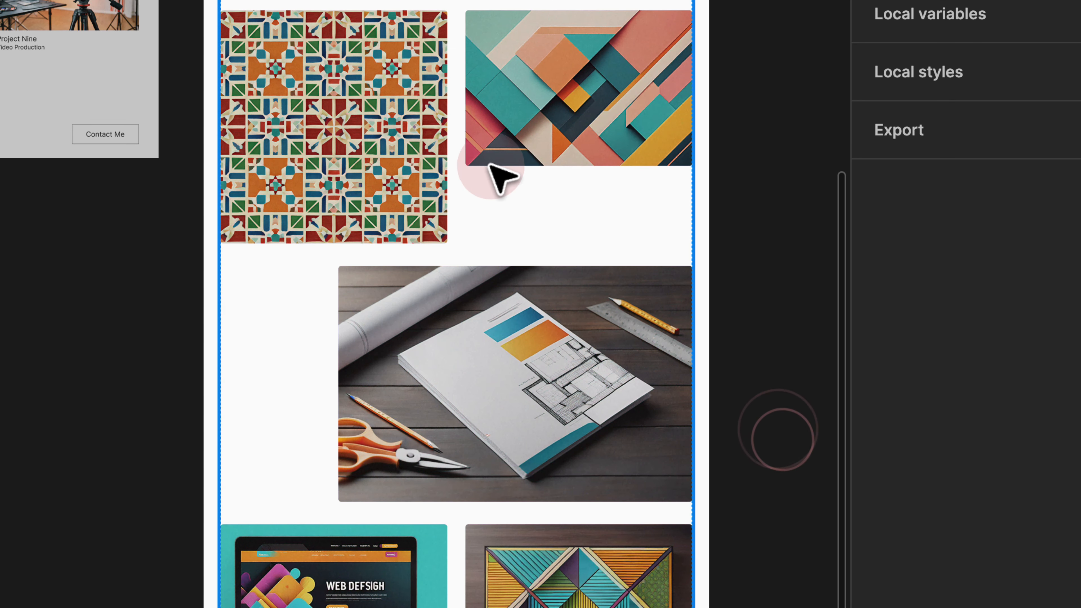
{"action": "left_click", "coordinate": [476, 166]}
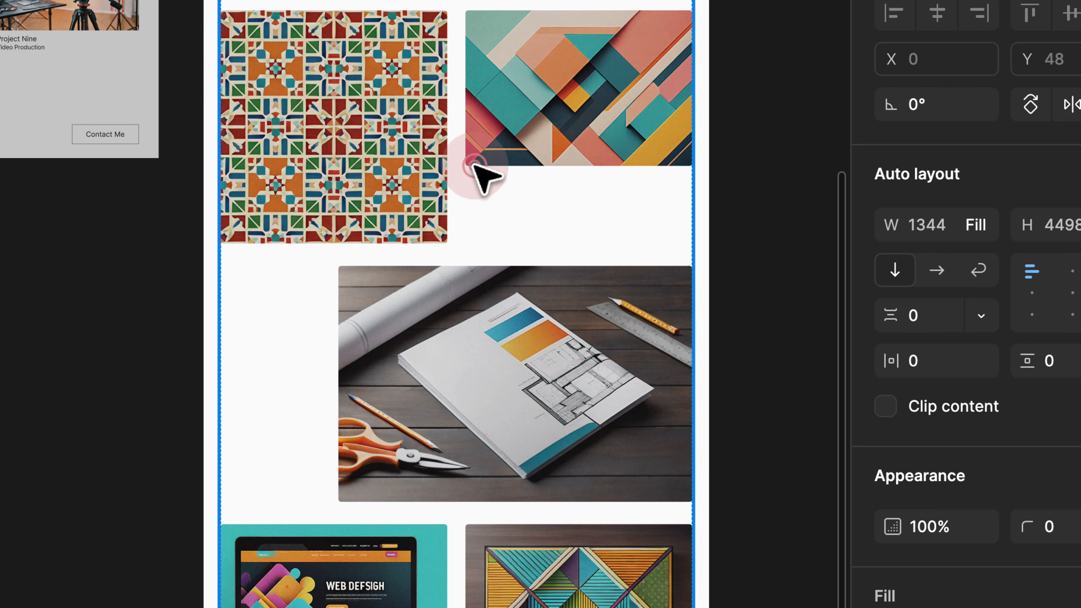
{"action": "left_click", "coordinate": [489, 184]}
{"action": "scroll", "coordinate": [459, 282], "scroll_direction": "down", "scroll_amount": 3}
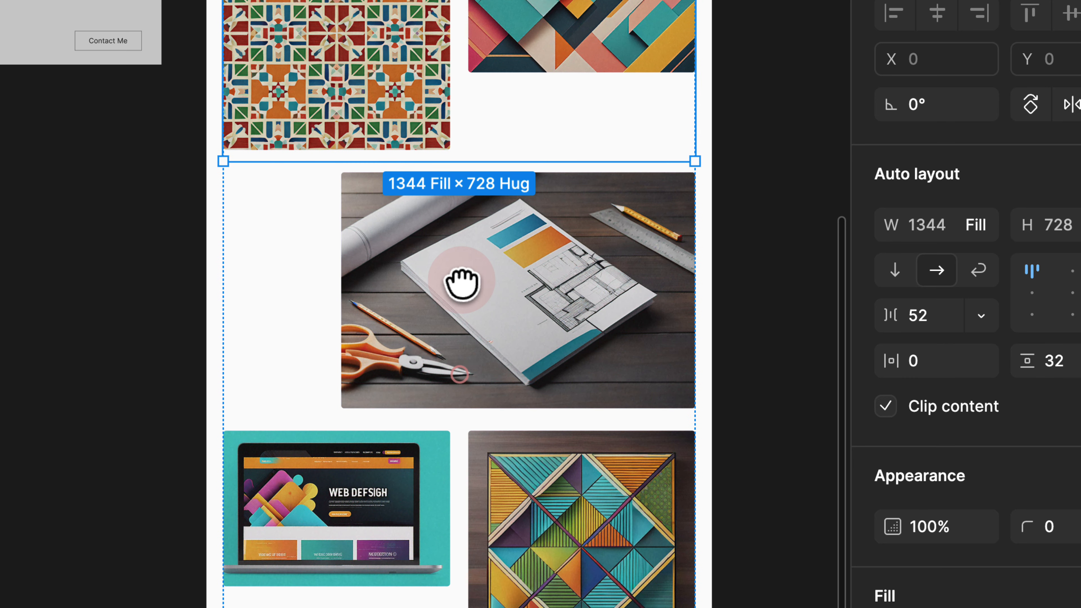
Inspect the rest of v2, including the "Trusted by" logo section and the footer
{"action": "scroll", "coordinate": [527, 125], "scroll_direction": "up", "scroll_amount": 2}
{"action": "scroll", "coordinate": [383, 88], "scroll_direction": "down", "scroll_amount": 10}
{"action": "left_click", "coordinate": [389, 314]}
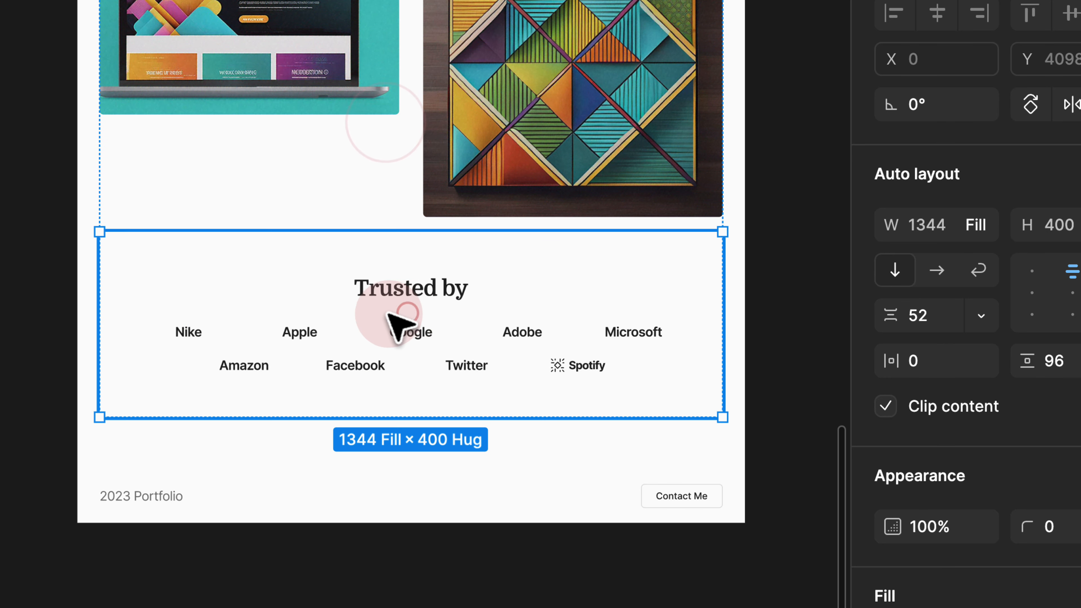
{"action": "left_click", "coordinate": [340, 378]}
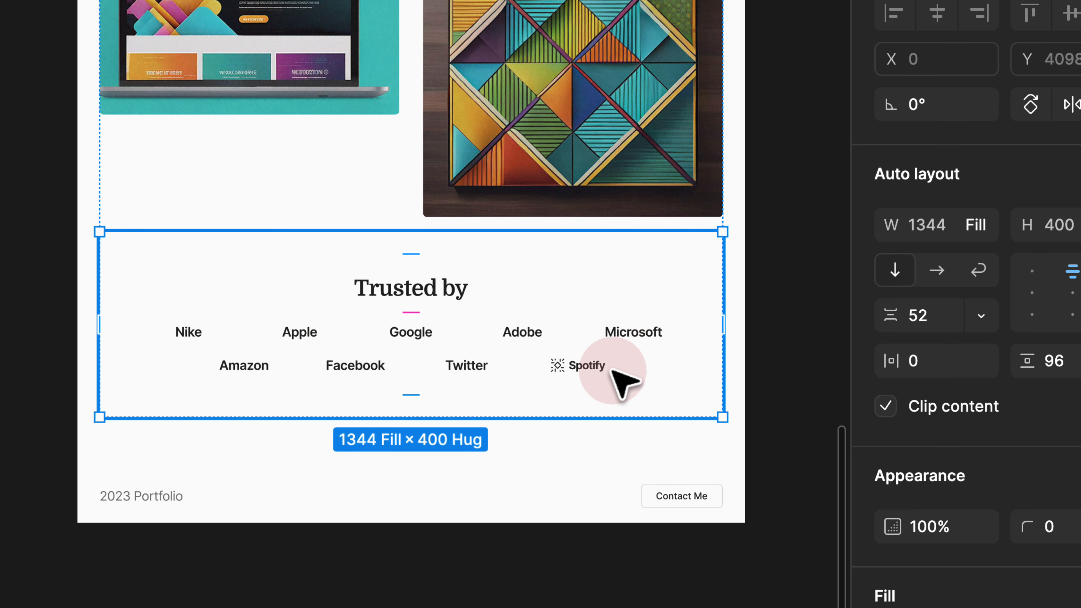
{"action": "left_click", "coordinate": [392, 500]}
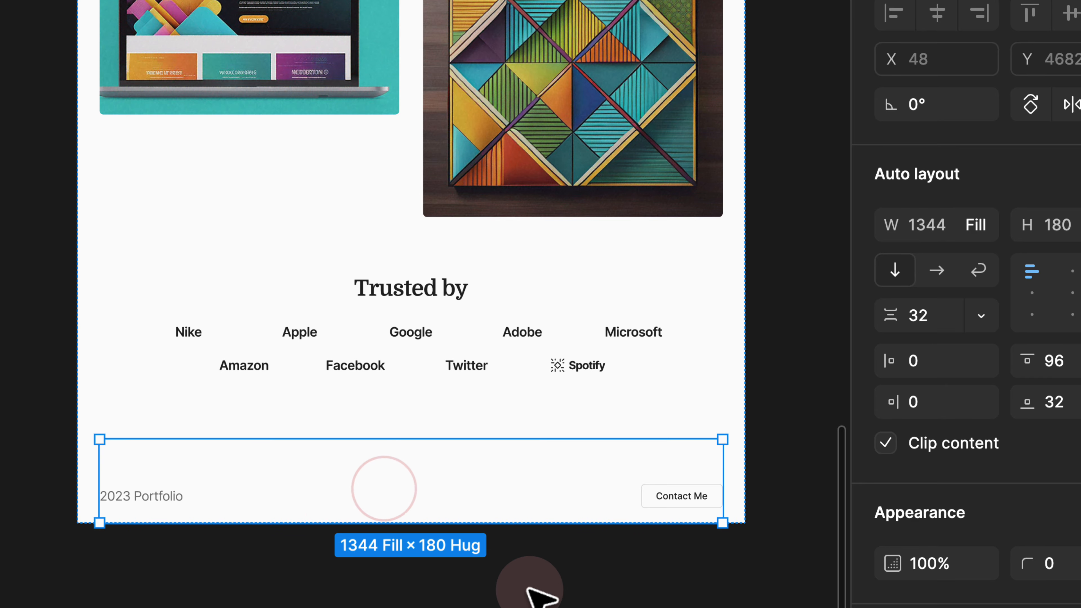
{"action": "left_click", "coordinate": [645, 510]}
{"action": "scroll", "coordinate": [234, 314], "scroll_direction": "down", "scroll_amount": 5}
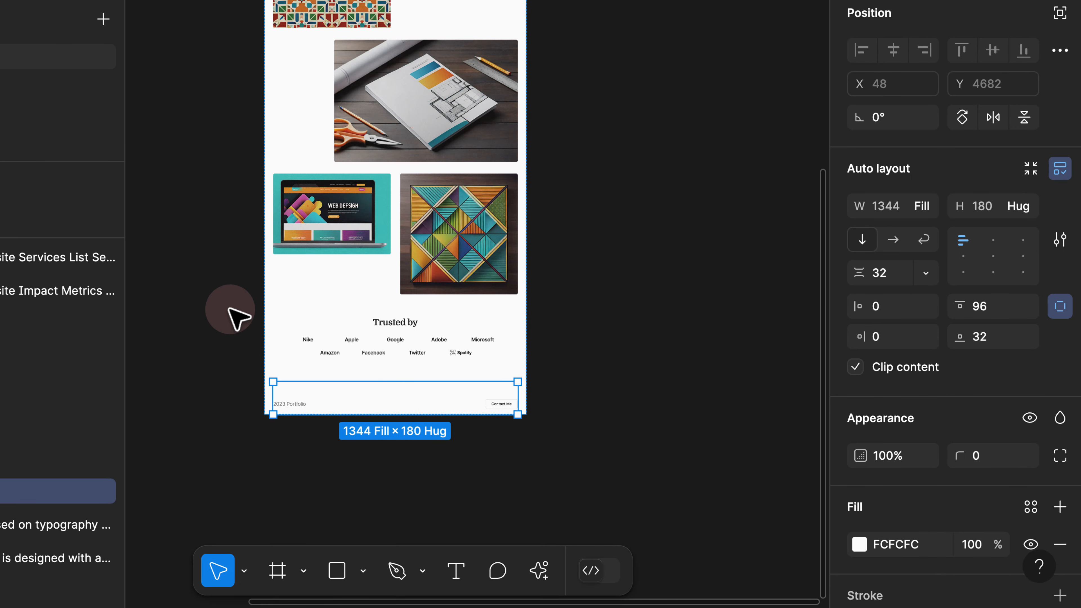
Inspect v1's footer and about section, checking how their layers are named
{"action": "scroll", "coordinate": [456, 256], "scroll_direction": "up", "scroll_amount": 3}
{"action": "left_click", "coordinate": [476, 232]}
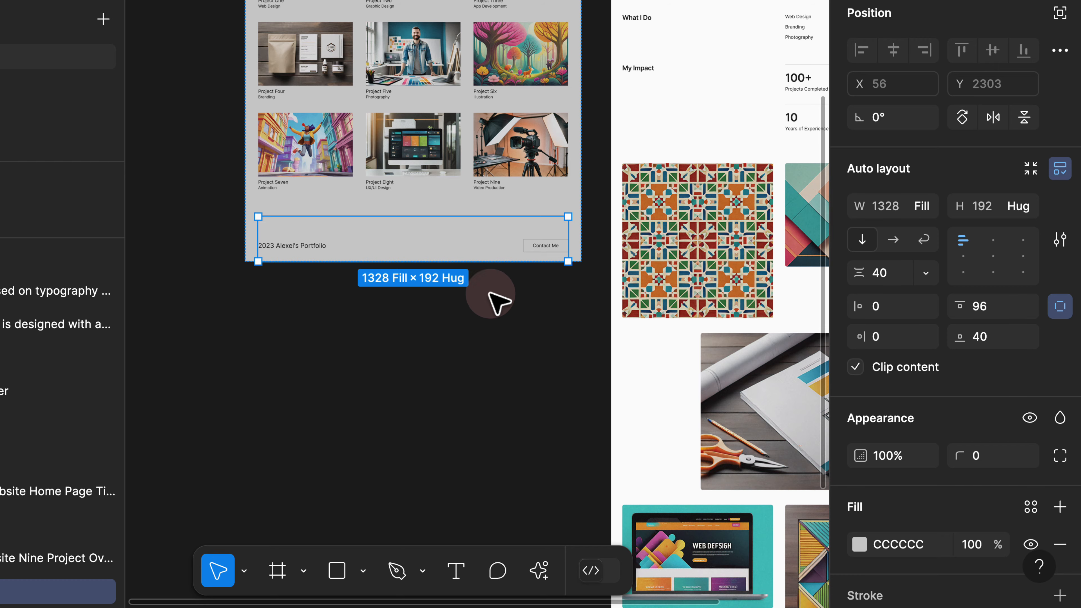
{"action": "scroll", "coordinate": [575, 46], "scroll_direction": "up", "scroll_amount": 5}
{"action": "left_click", "coordinate": [272, 109]}
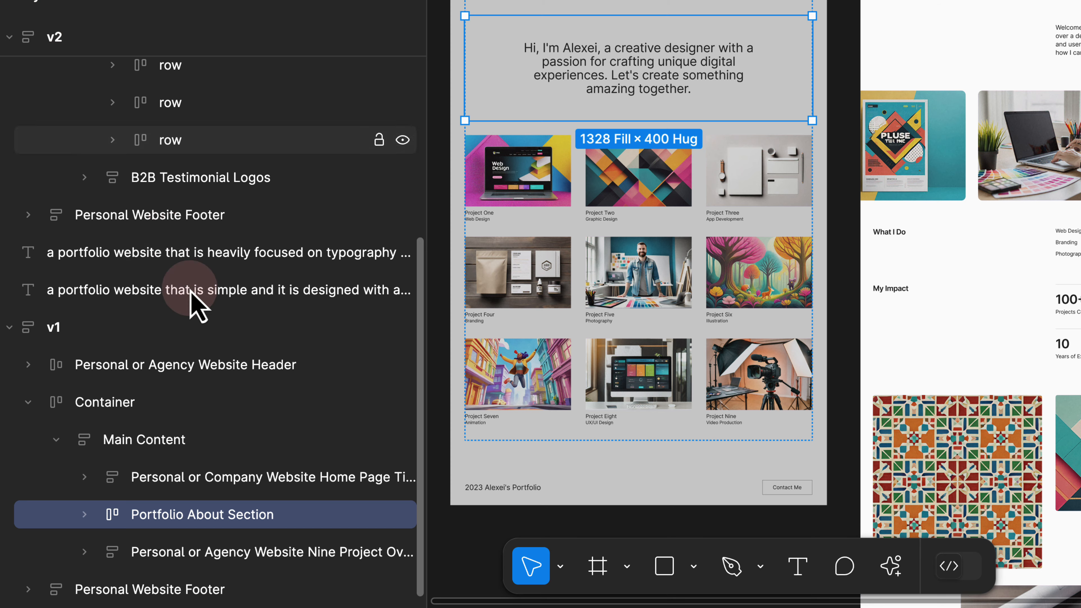
{"action": "left_click", "coordinate": [183, 515]}
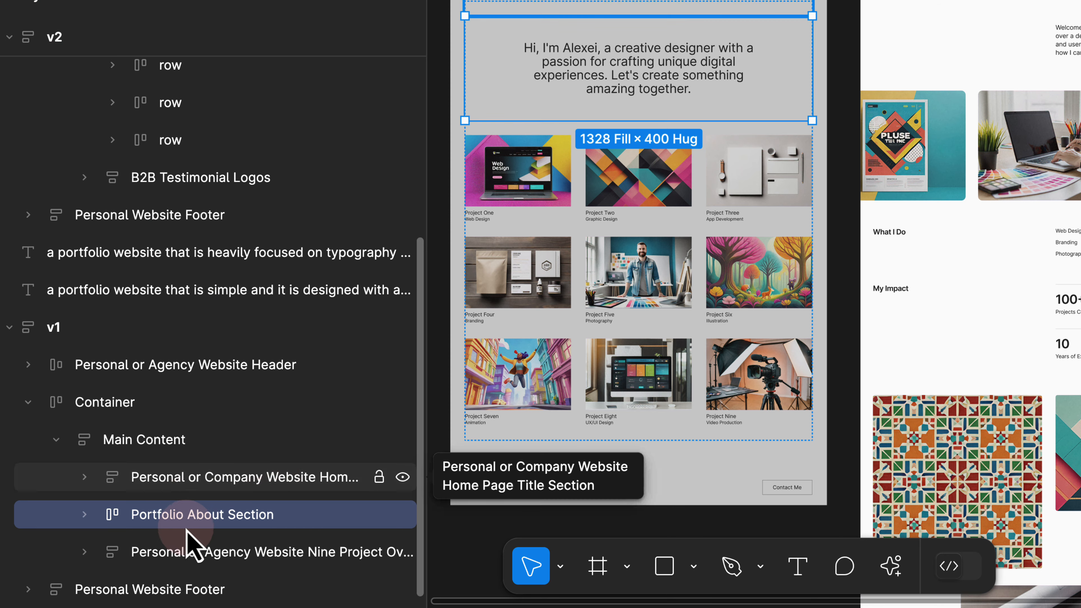
{"action": "key", "text": "Escape"}
Inspect v2's Portfolio Text Paragraph Section and its layer name, then view both designs with their captions
{"action": "scroll", "coordinate": [754, 255], "scroll_direction": "right", "scroll_amount": 3}
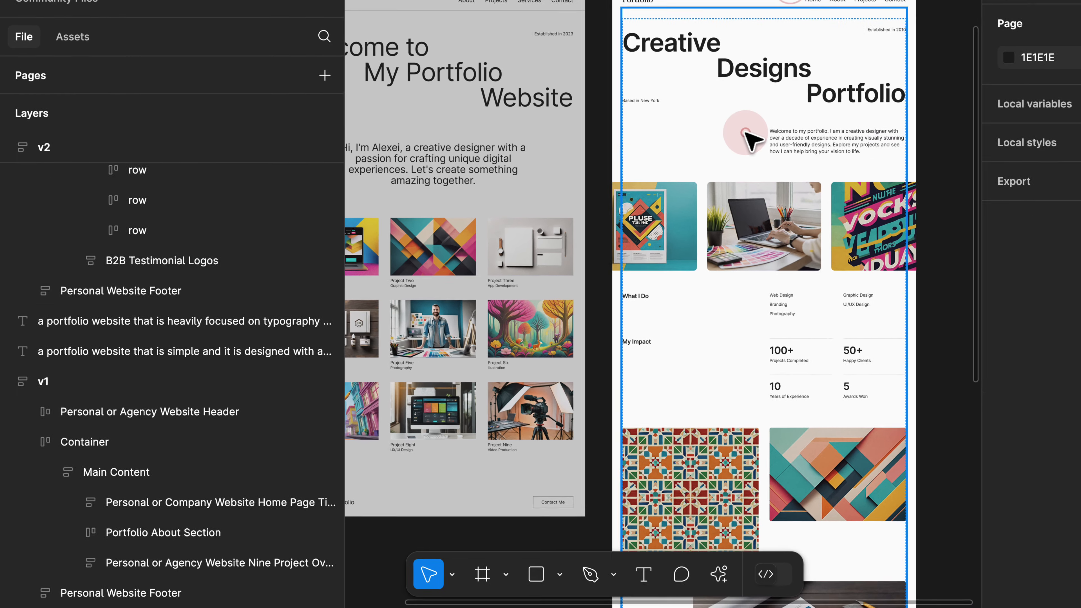
{"action": "left_click", "coordinate": [950, 21]}
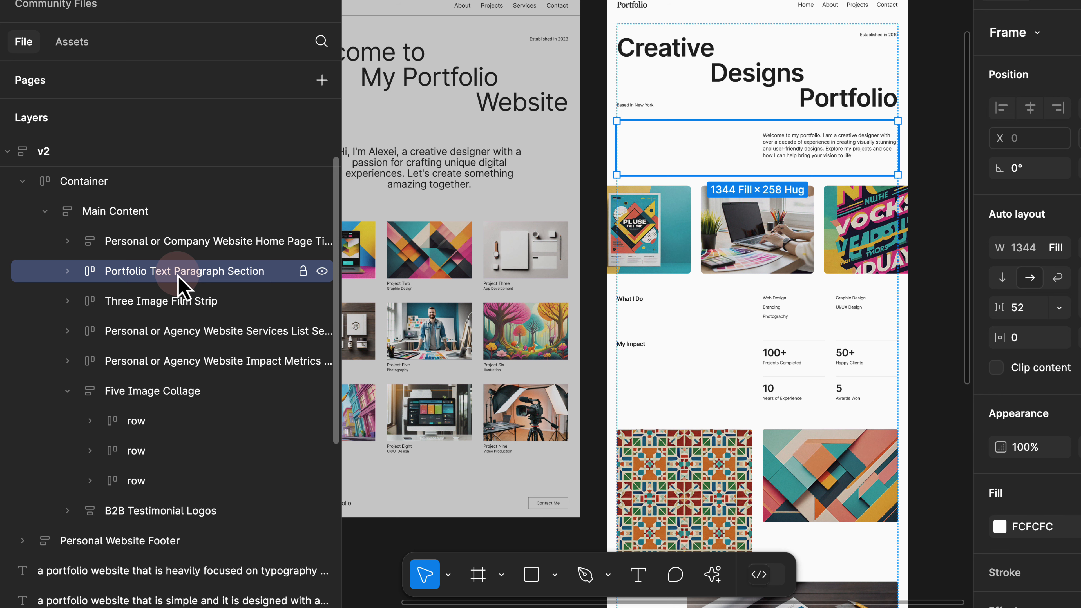
{"action": "left_click", "coordinate": [792, 145]}
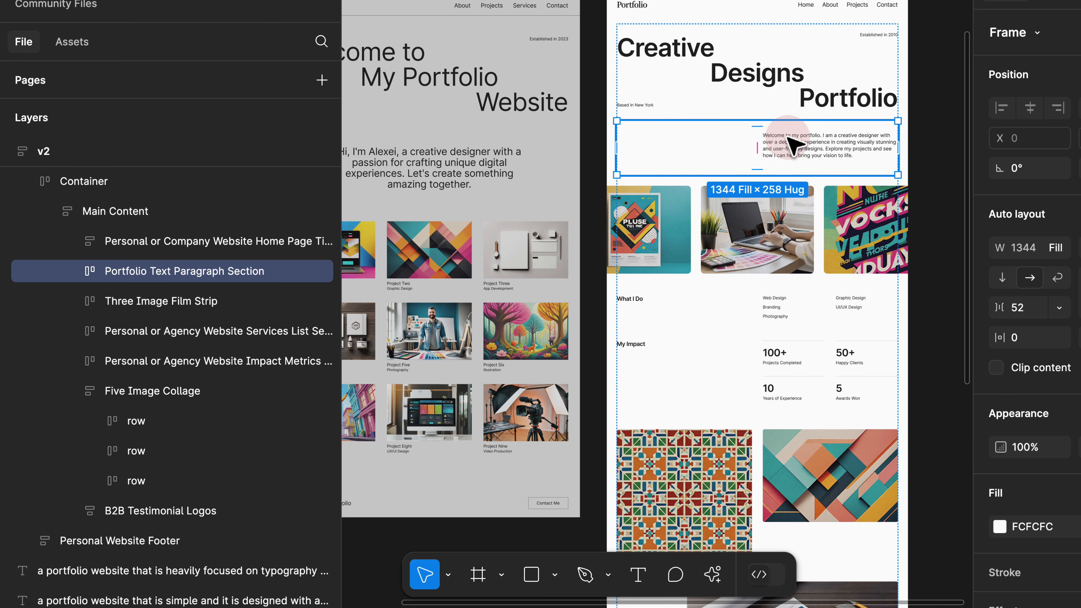
{"action": "key", "text": "Escape"}
{"action": "scroll", "coordinate": [699, 188], "scroll_direction": "up", "scroll_amount": 5}
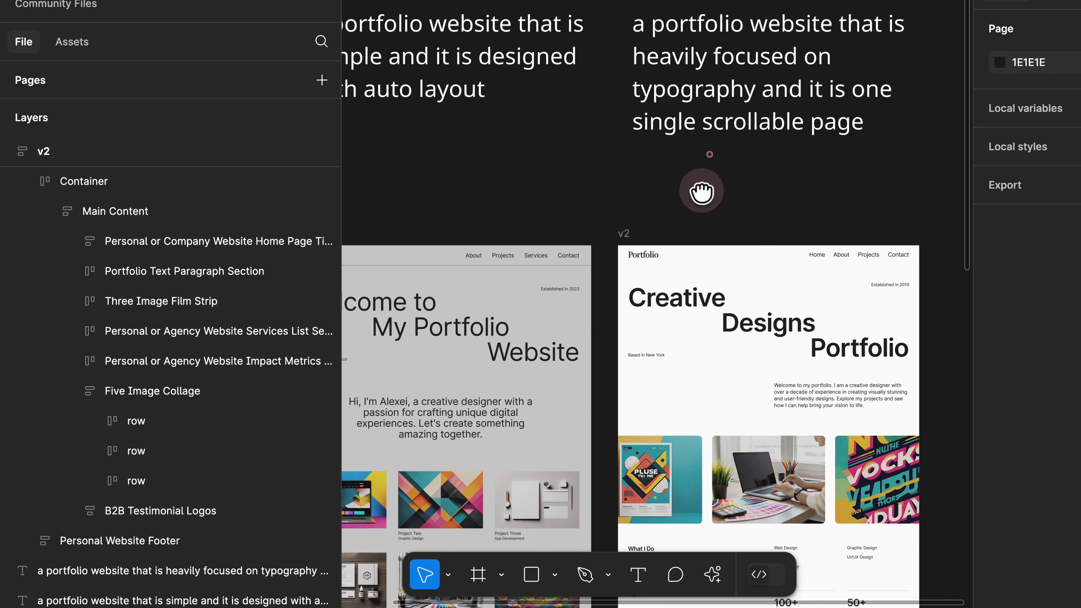
{"action": "scroll", "coordinate": [657, 178], "scroll_direction": "up", "scroll_amount": 2}
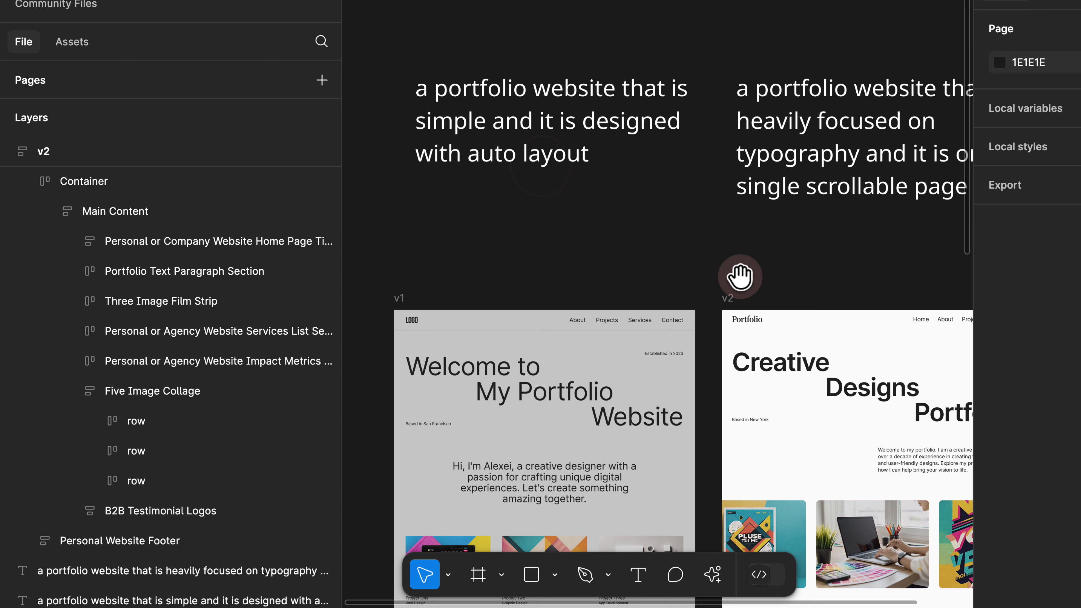
Collapse all layers and expand v2 and its Personal or Agency Website Header to review the nested layer structure
{"action": "left_click_drag", "start_coordinate": [743, 274], "coordinate": [580, 138]}
{"action": "left_click", "coordinate": [576, 157]}
{"action": "key", "text": "alt+l"}
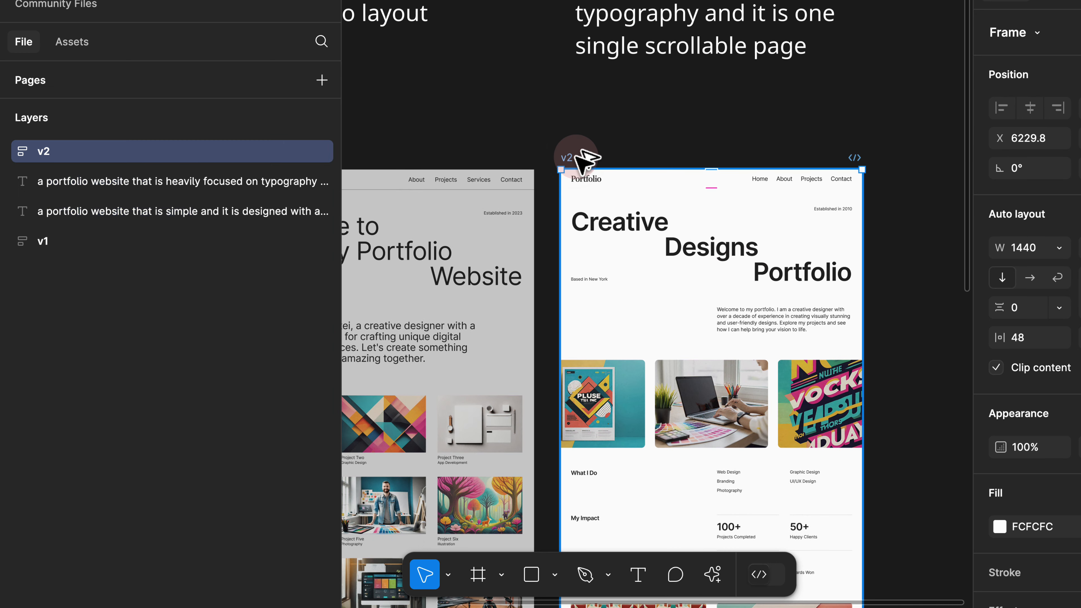
{"action": "left_click", "coordinate": [8, 151]}
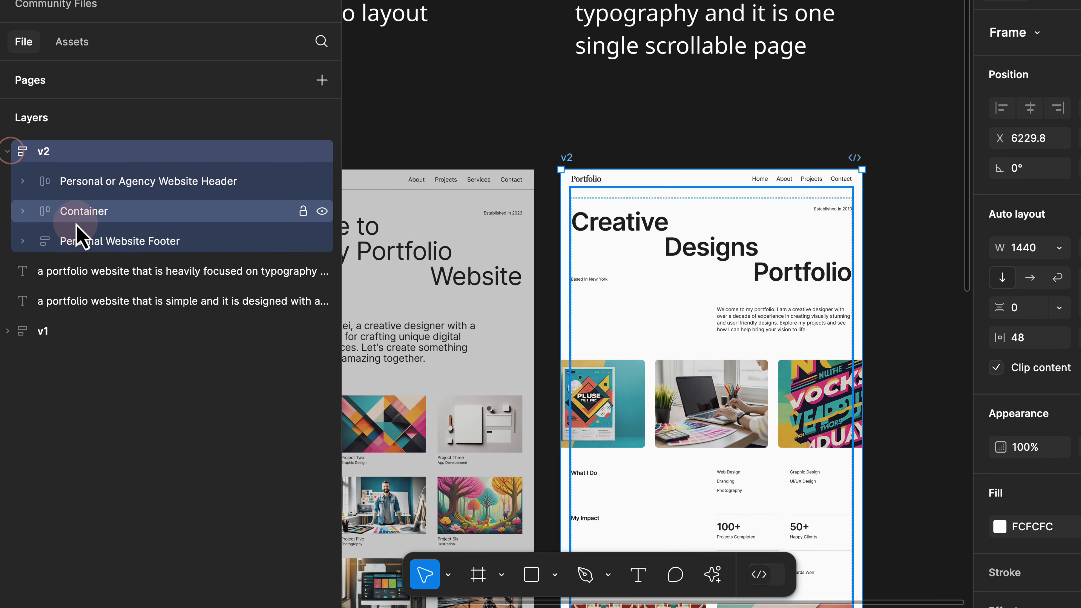
{"action": "left_click", "coordinate": [30, 181]}
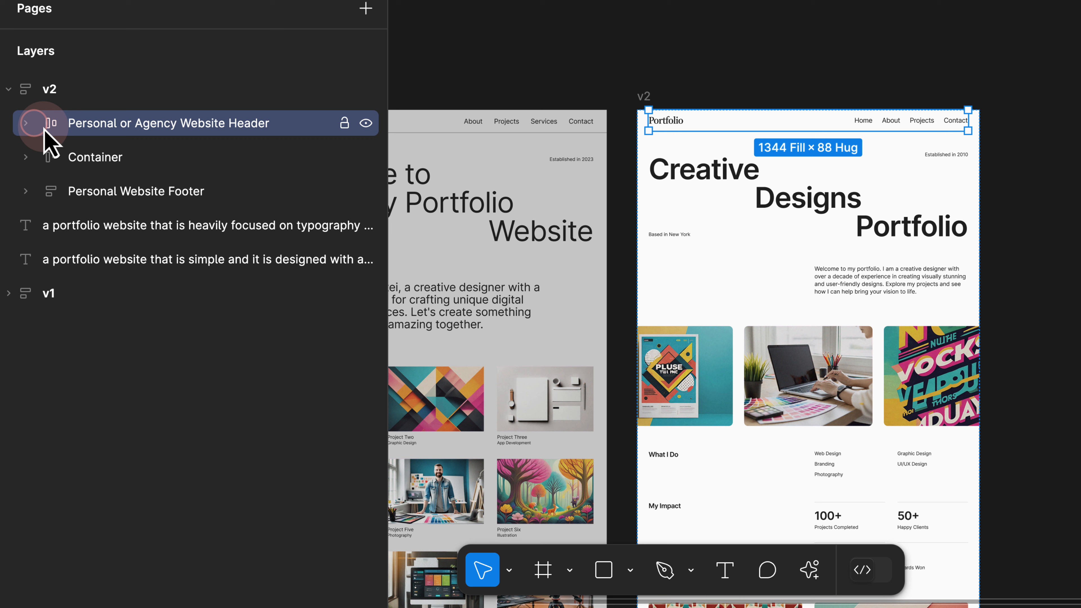
{"action": "left_click", "coordinate": [27, 123]}
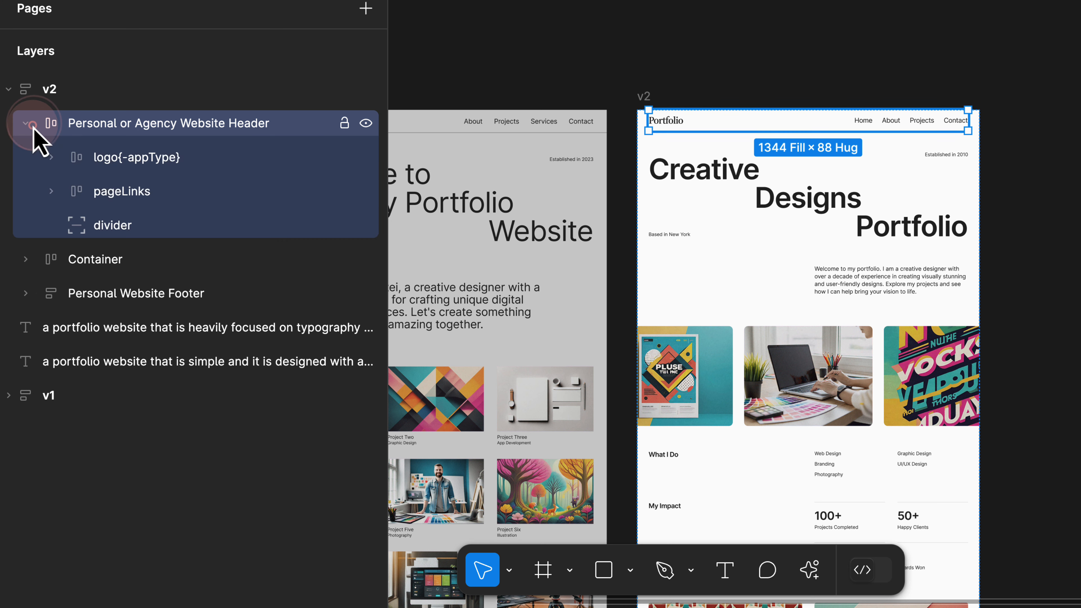
{"action": "left_click", "coordinate": [128, 158]}
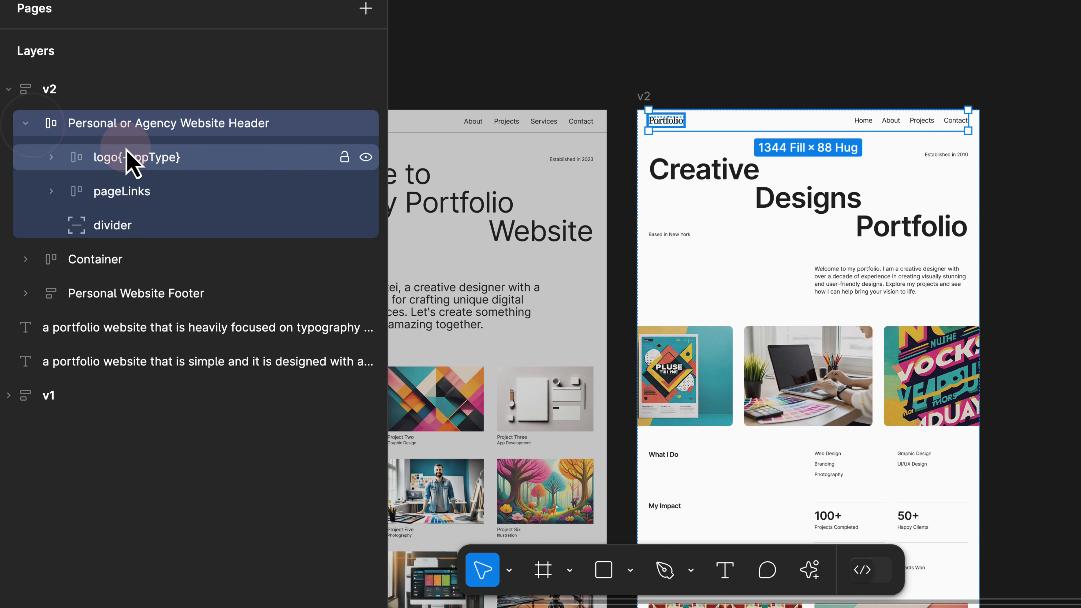
{"action": "left_click", "coordinate": [714, 55]}
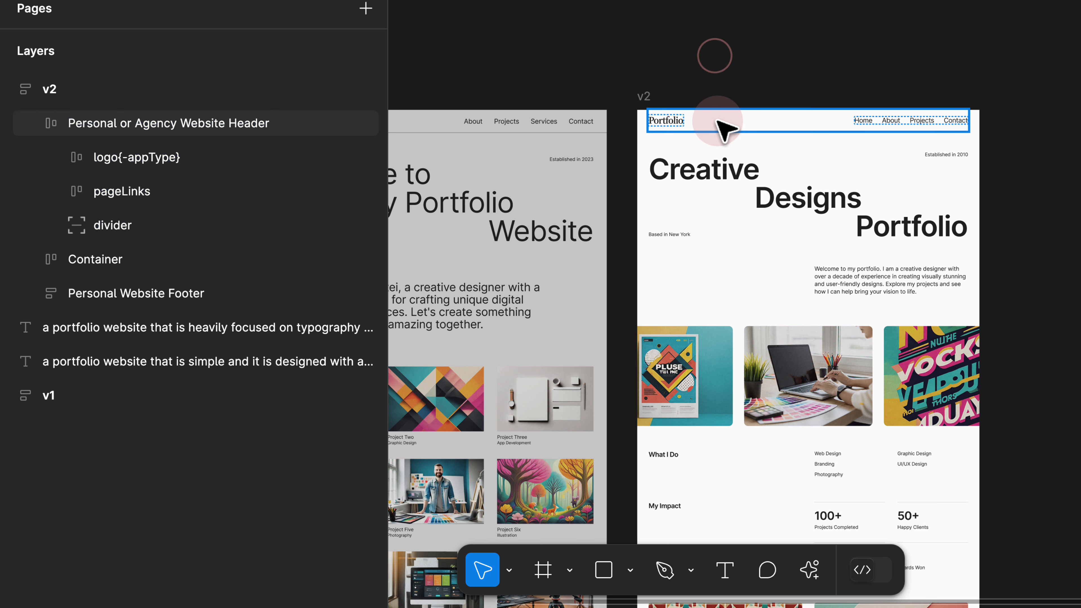
Hide the interface and compare the navigation headers and large title sections of v1 and v2 side by side
{"action": "scroll", "coordinate": [820, 84], "scroll_direction": "right", "scroll_amount": 3}
{"action": "scroll", "coordinate": [821, 84], "scroll_direction": "down", "scroll_amount": 2}
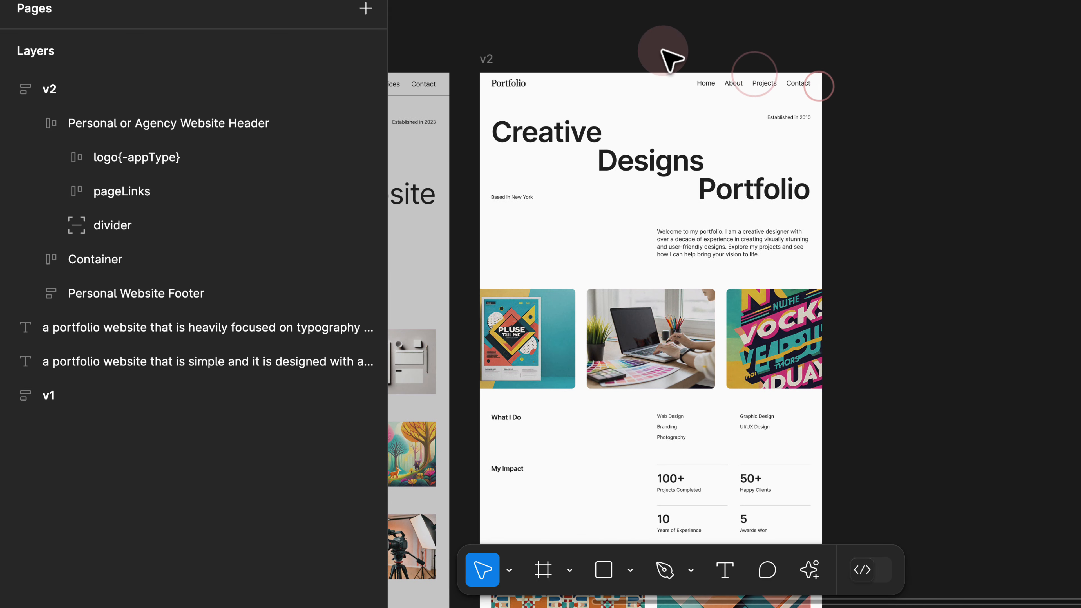
{"action": "scroll", "coordinate": [671, 61], "scroll_direction": "left", "scroll_amount": 5}
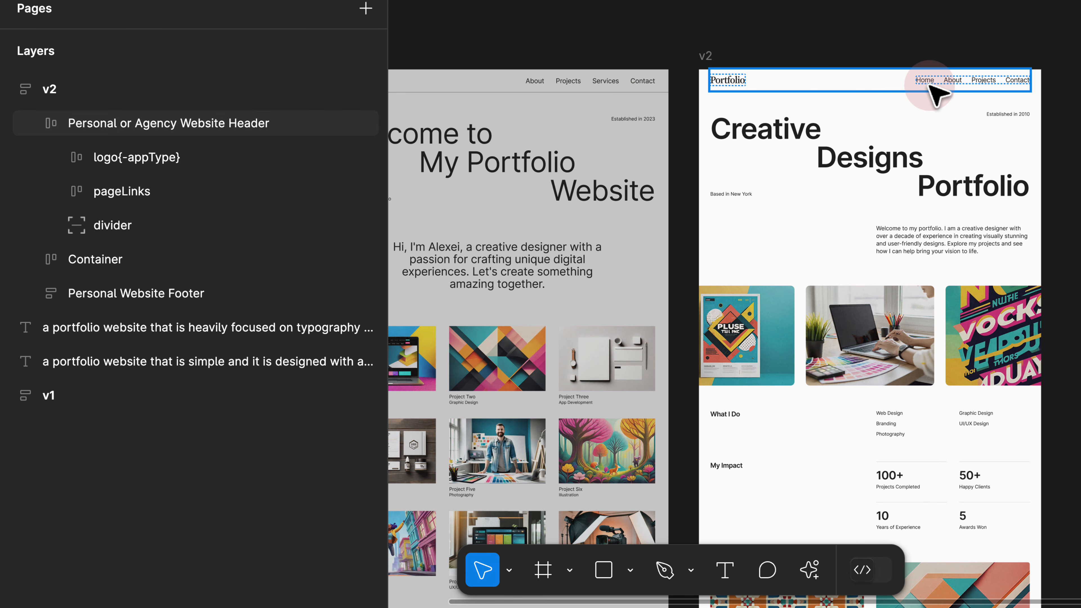
{"action": "scroll", "coordinate": [540, 80], "scroll_direction": "up", "scroll_amount": 1}
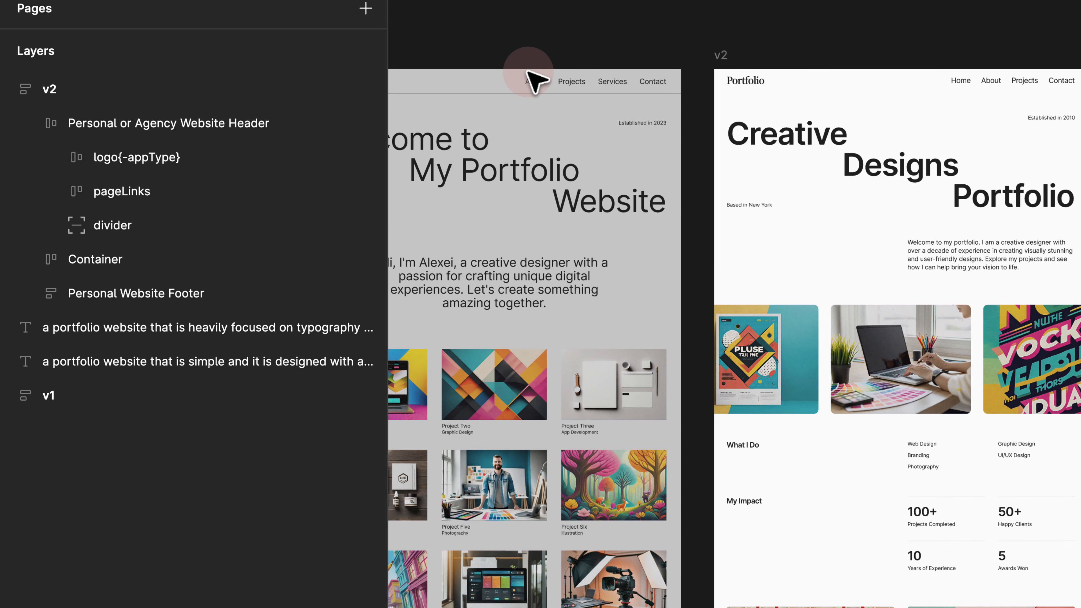
{"action": "key", "text": "ctrl+backslash"}
{"action": "scroll", "coordinate": [443, 86], "scroll_direction": "up", "scroll_amount": 5}
{"action": "left_click_drag", "start_coordinate": [767, 28], "coordinate": [563, 17]}
{"action": "left_click_drag", "start_coordinate": [634, 18], "coordinate": [534, 15]}
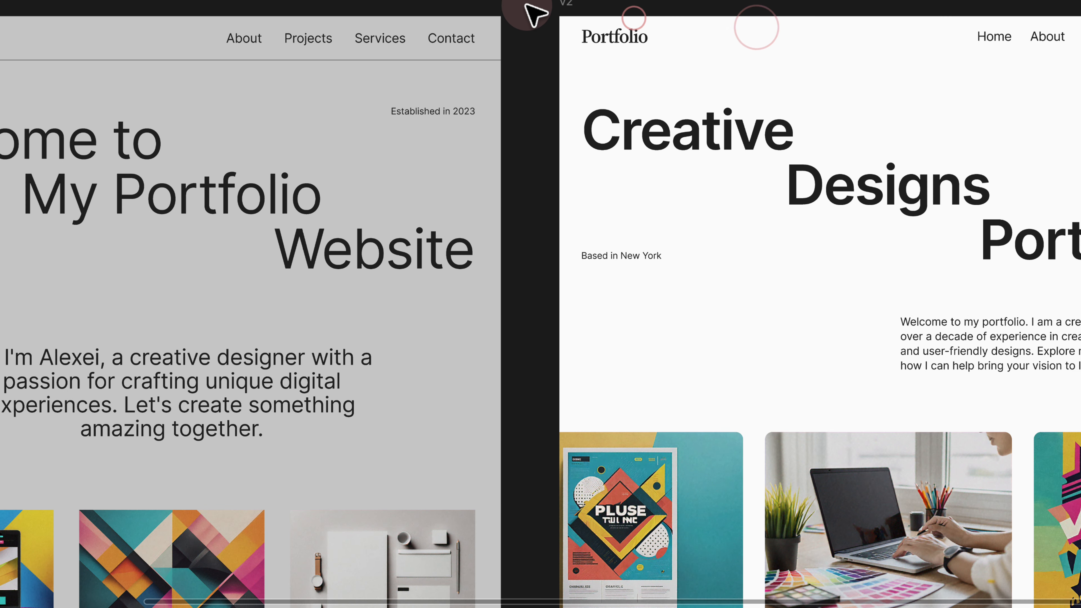
{"action": "left_click", "coordinate": [758, 80]}
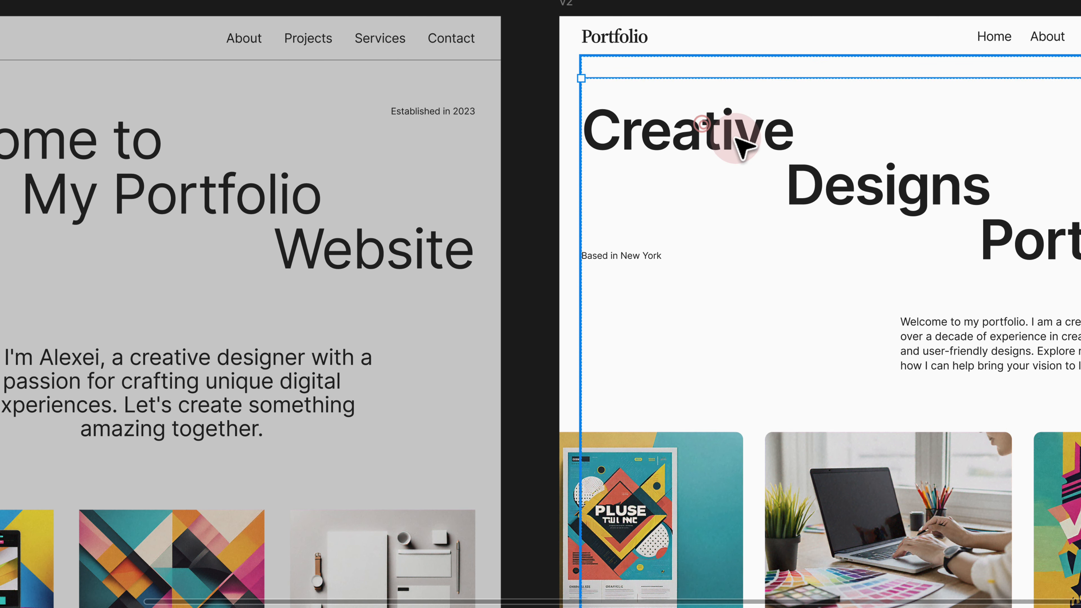
{"action": "left_click", "coordinate": [744, 141]}
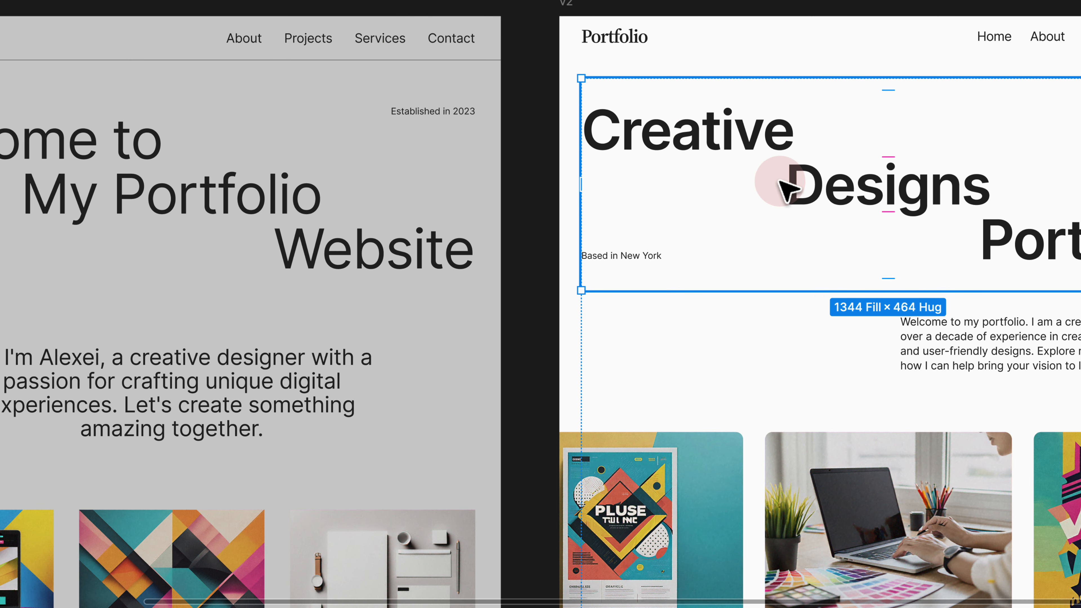
Show the interface, widen the layer list, and copy the name of v2's Personal or Company Website Home Page Title Section layer
{"action": "key", "text": "ctrl+backslash"}
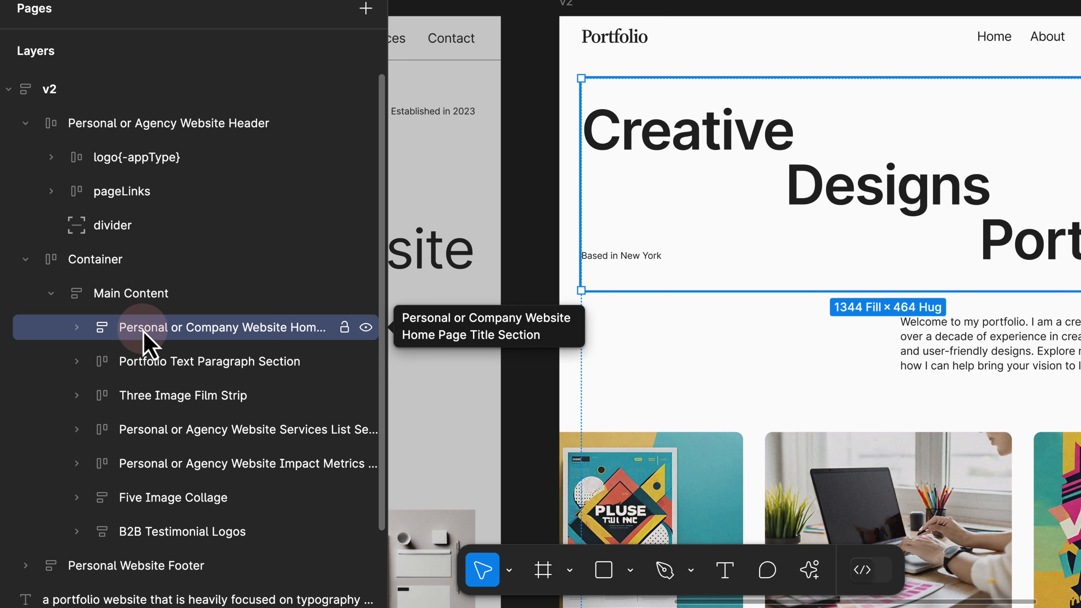
{"action": "left_click_drag", "start_coordinate": [387, 285], "coordinate": [510, 279]}
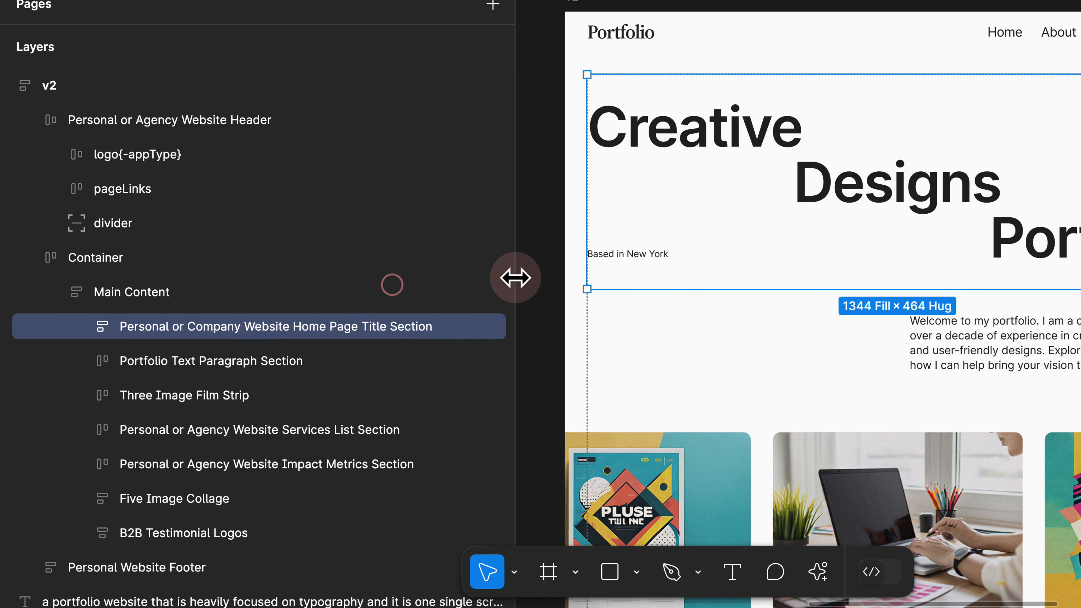
{"action": "double_click", "coordinate": [423, 318]}
{"action": "key", "text": "ctrl+c"}
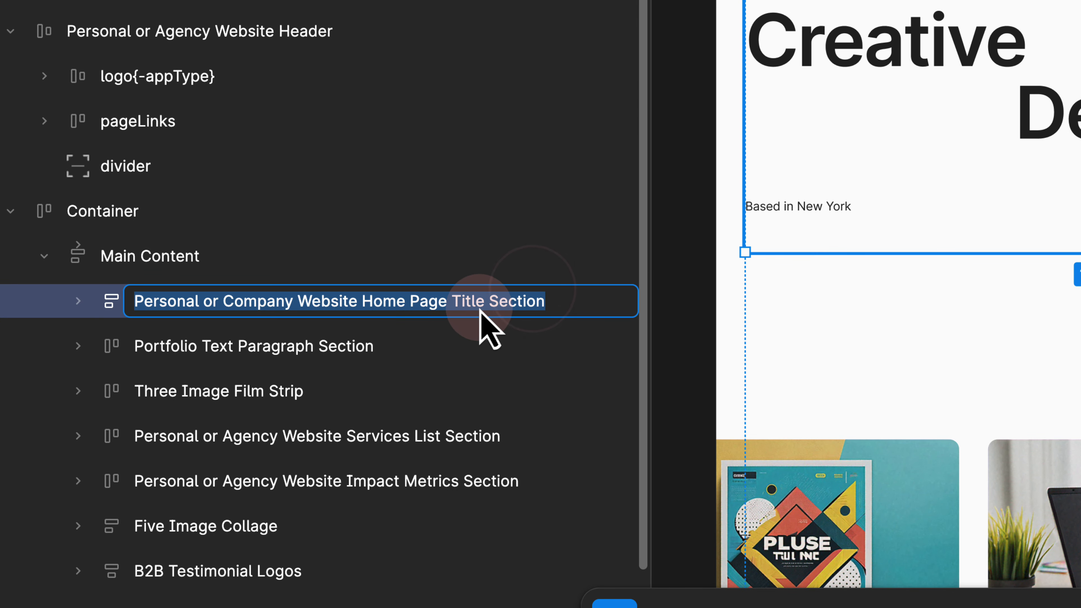
{"action": "key", "text": "Return"}
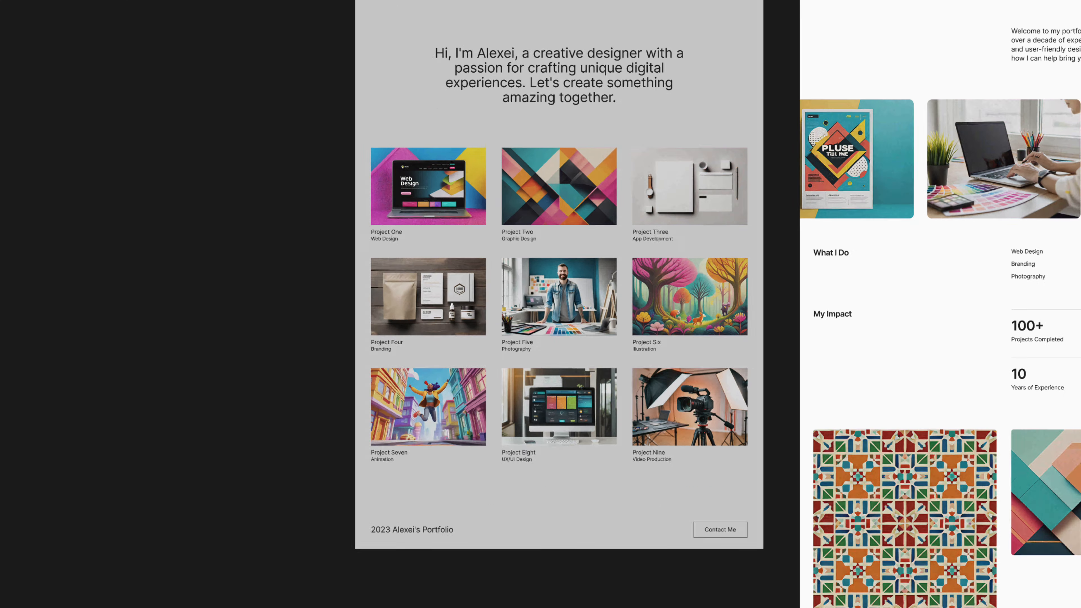
Generate a basic site with First Draft from the prompt "Personal or Company Website Home Page that is modern and clean looking"
{"action": "key", "text": "ctrl+backslash"}
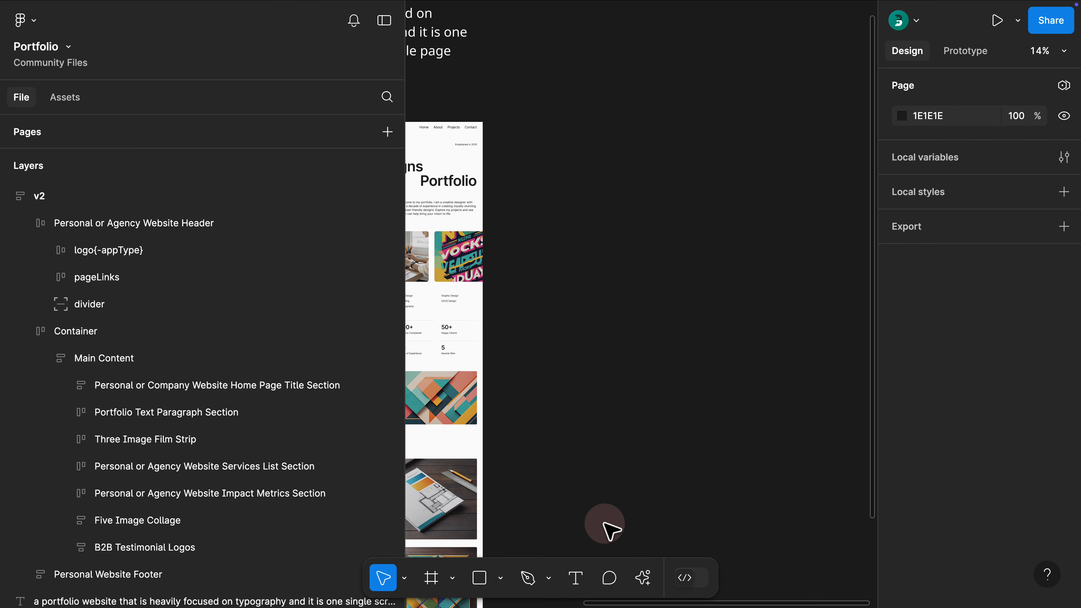
{"action": "left_click", "coordinate": [643, 579]}
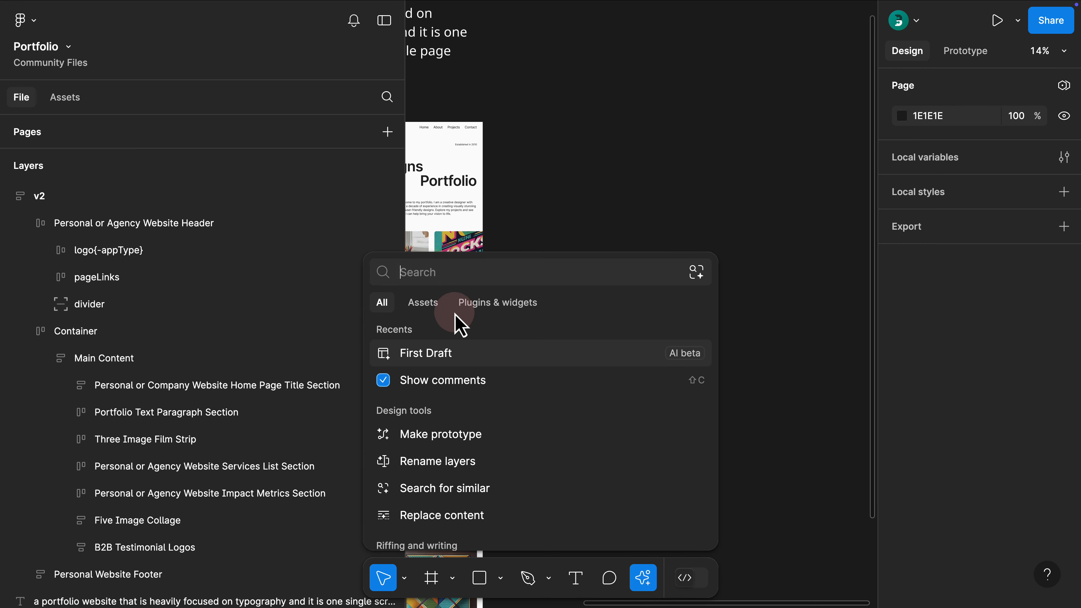
{"action": "left_click", "coordinate": [445, 353]}
{"action": "key", "text": "ctrl+v"}
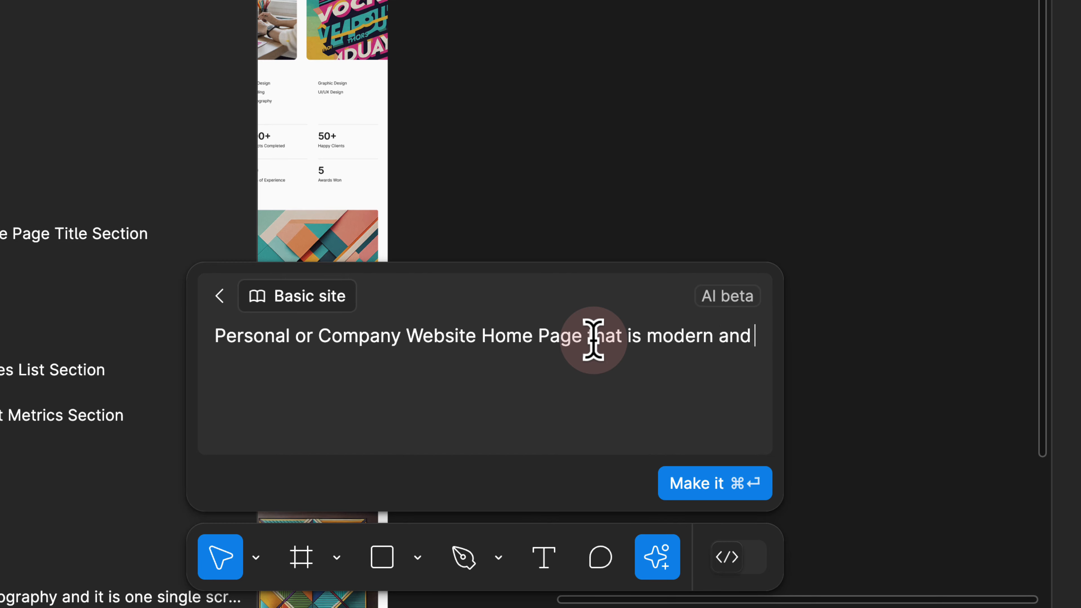
{"action": "type", "text": "oking"}
{"action": "left_click", "coordinate": [733, 485]}
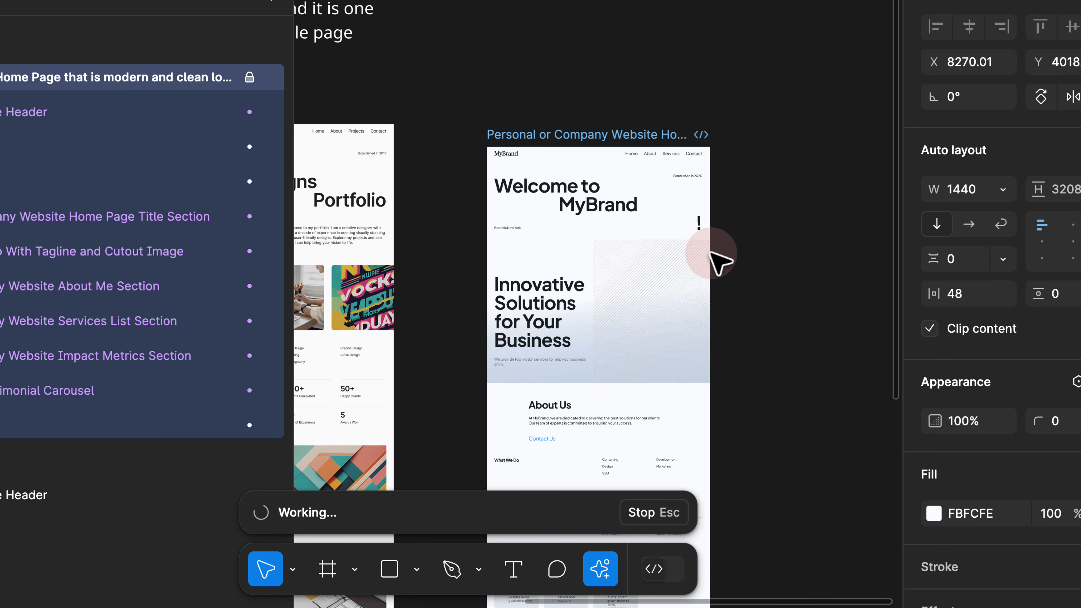
Hide the interface and compare the title section of the newly generated home page with those of v1 and v2
{"action": "left_click", "coordinate": [743, 179]}
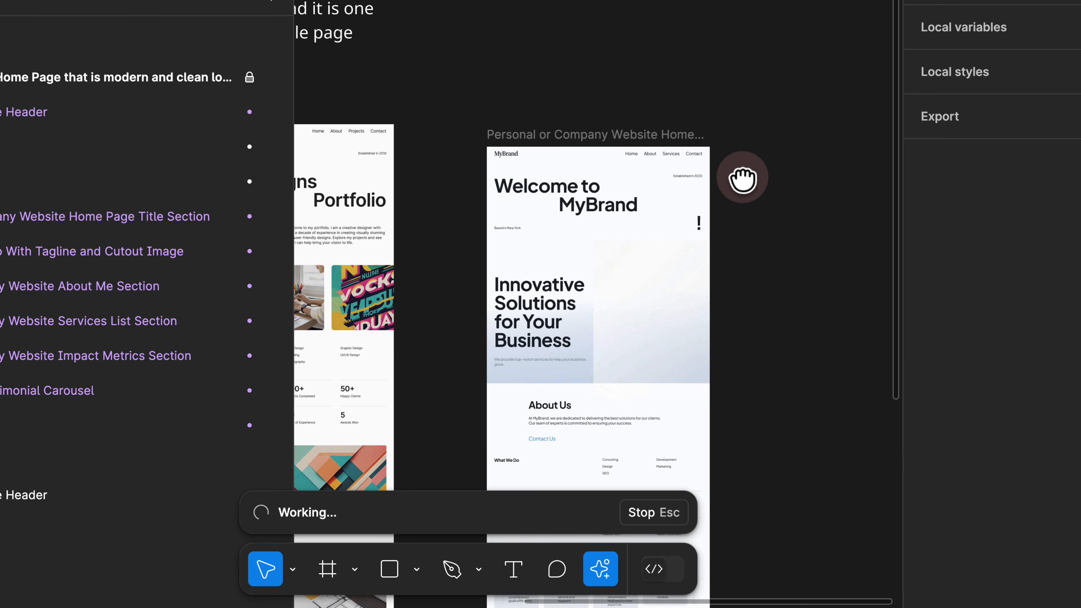
{"action": "scroll", "coordinate": [743, 178], "scroll_direction": "down", "scroll_amount": 5}
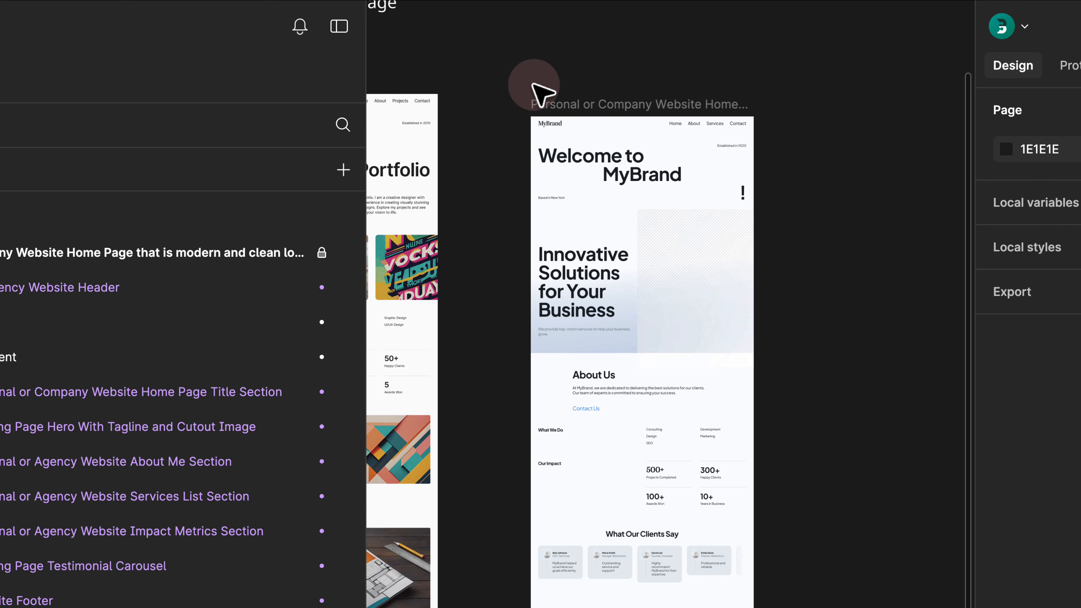
{"action": "key", "text": "ctrl+backslash"}
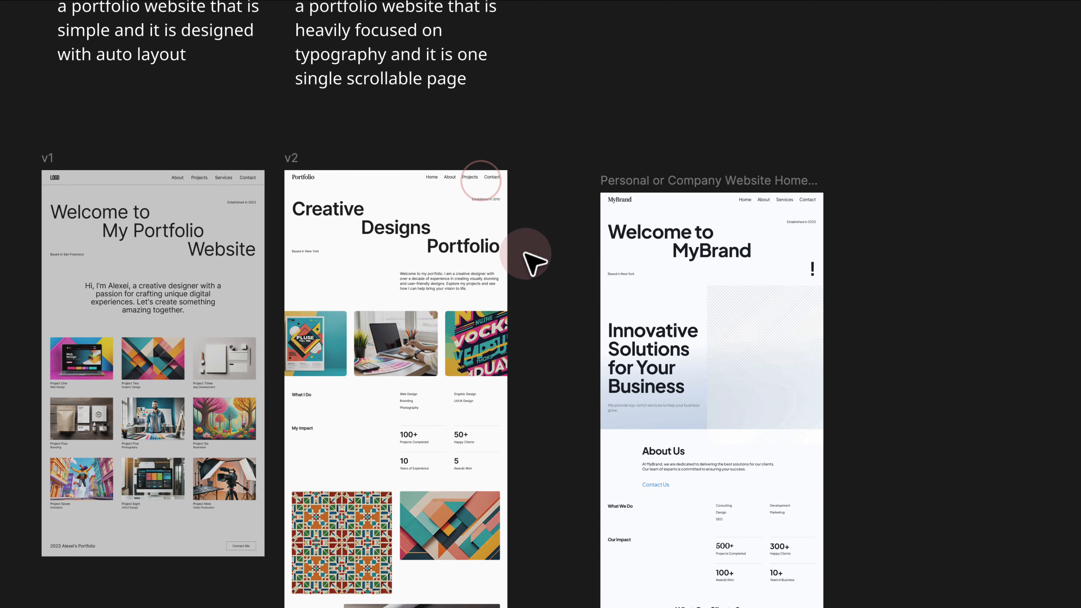
{"action": "left_click", "coordinate": [18, 132]}
{"action": "left_click", "coordinate": [326, 236]}
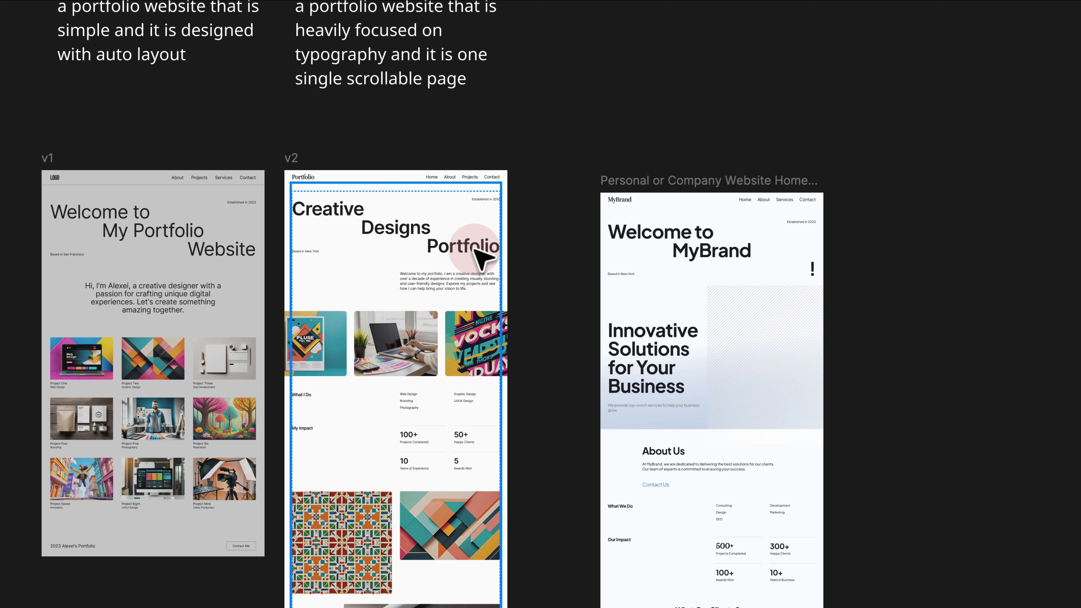
{"action": "left_click", "coordinate": [688, 254]}
{"action": "left_click", "coordinate": [647, 252]}
{"action": "left_click", "coordinate": [467, 243]}
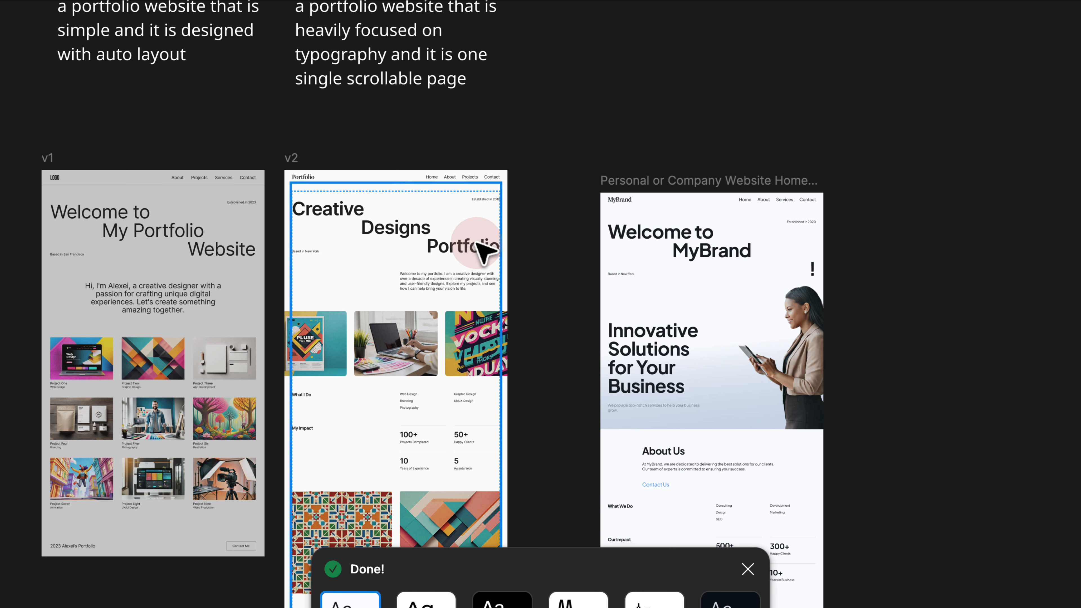
{"action": "left_click", "coordinate": [467, 243]}
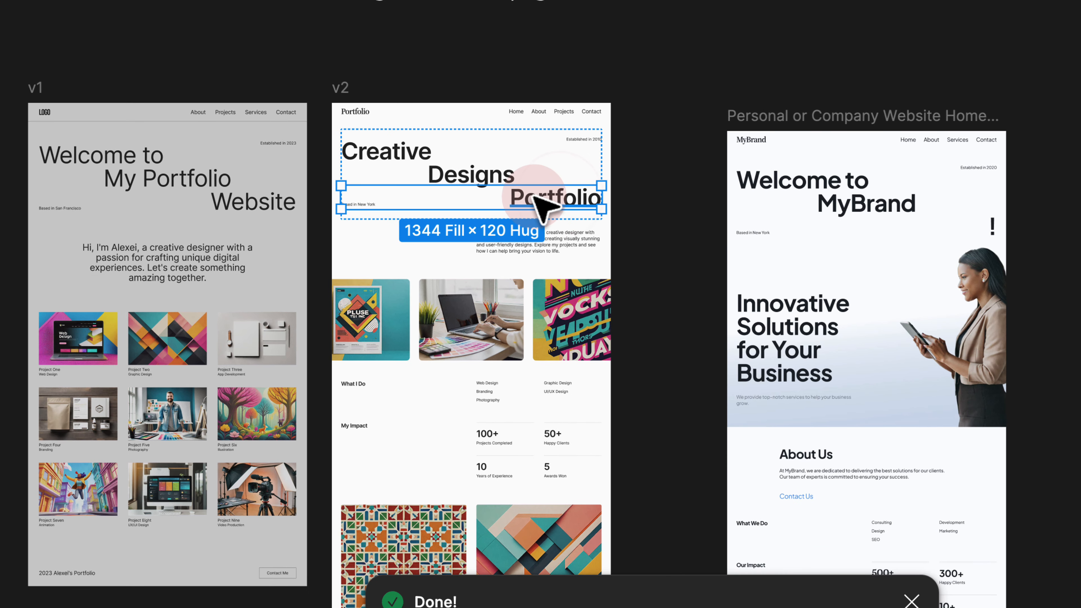
{"action": "left_click", "coordinate": [767, 286]}
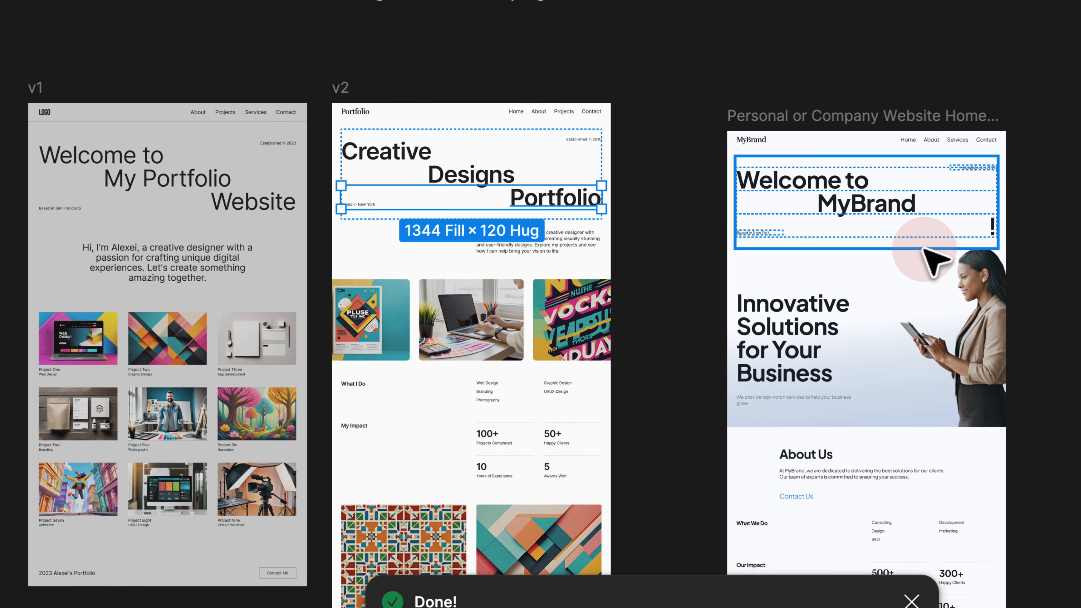
{"action": "left_click", "coordinate": [987, 229]}
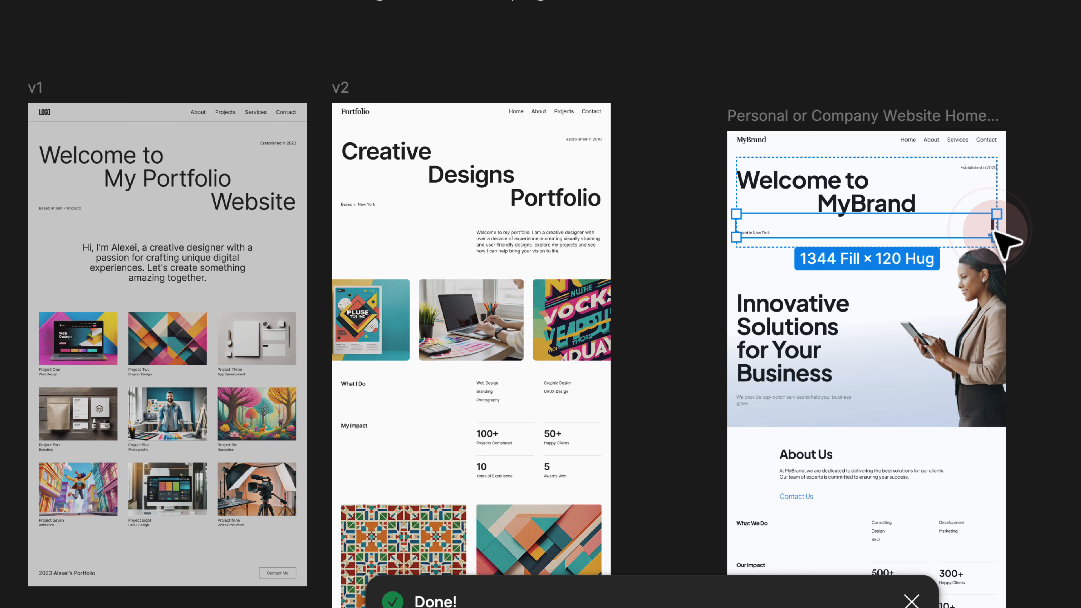
Move the new home page frame closer to v2 and align its top edge with v2's
{"action": "left_click_drag", "start_coordinate": [1080, 383], "coordinate": [1055, 367]}
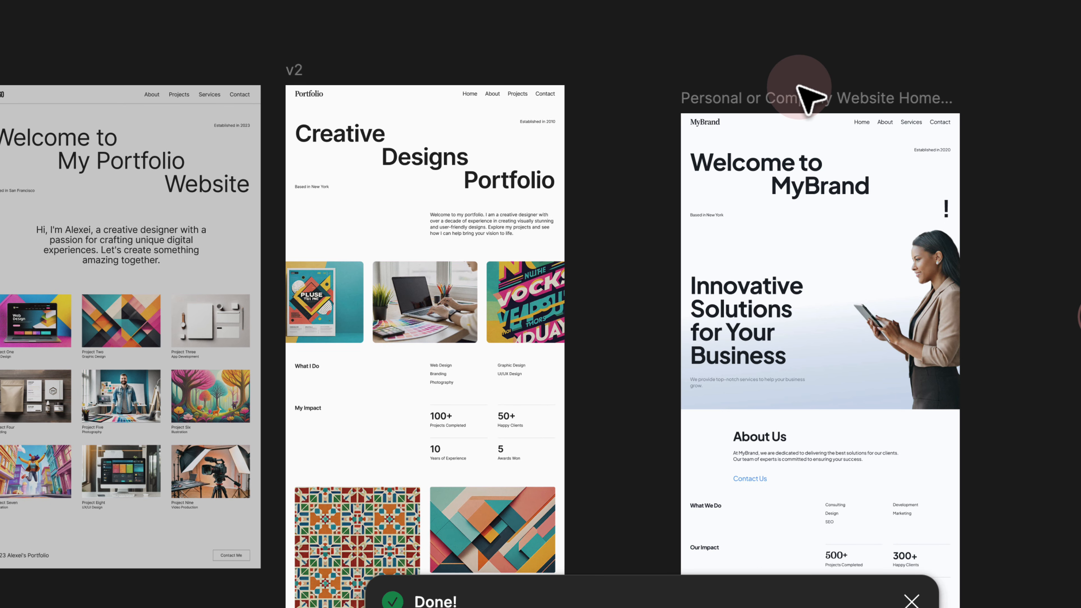
{"action": "left_click_drag", "start_coordinate": [797, 85], "coordinate": [762, 68]}
{"action": "scroll", "coordinate": [657, 212], "scroll_direction": "right", "scroll_amount": 3}
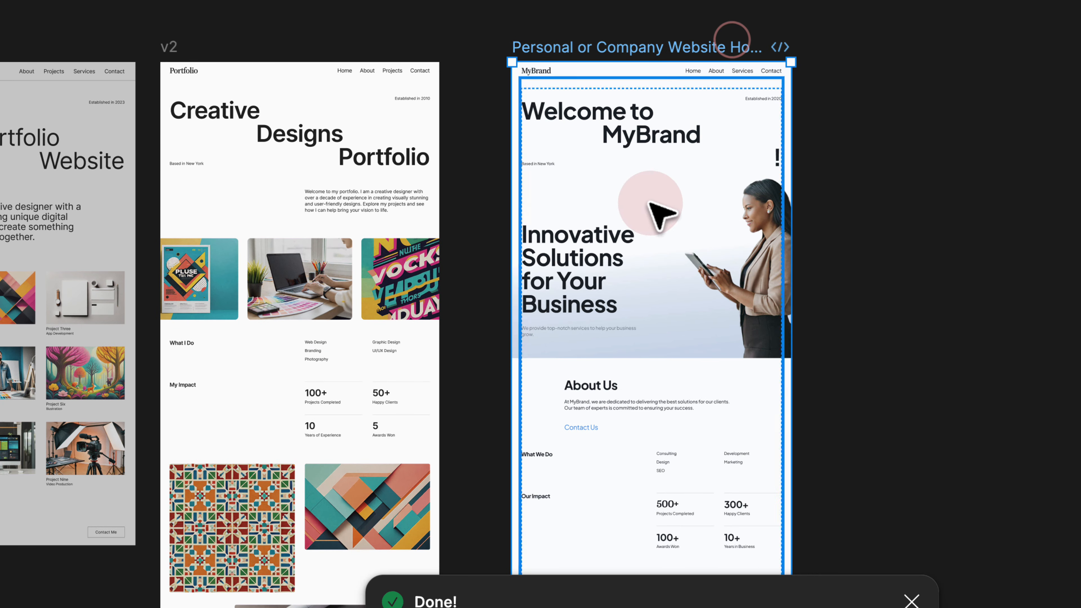
Inspect the new home page's services, impact and client testimonial sections, comparing them with the matching sections of v2
{"action": "scroll", "coordinate": [724, 302], "scroll_direction": "up", "scroll_amount": 3}
{"action": "scroll", "coordinate": [824, 159], "scroll_direction": "down", "scroll_amount": 5}
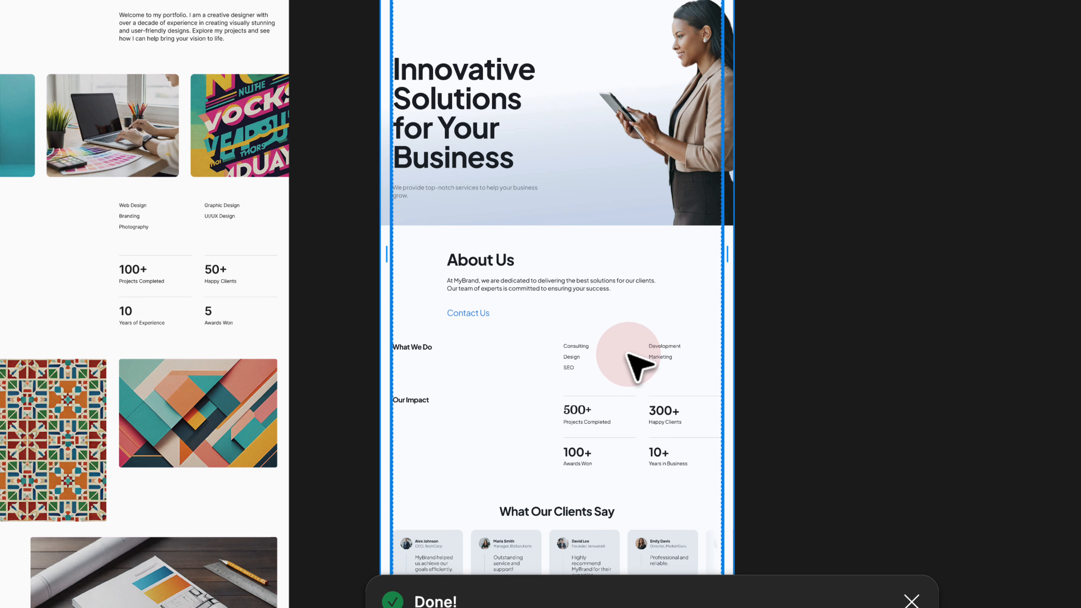
{"action": "left_click", "coordinate": [539, 363]}
{"action": "left_click", "coordinate": [534, 443]}
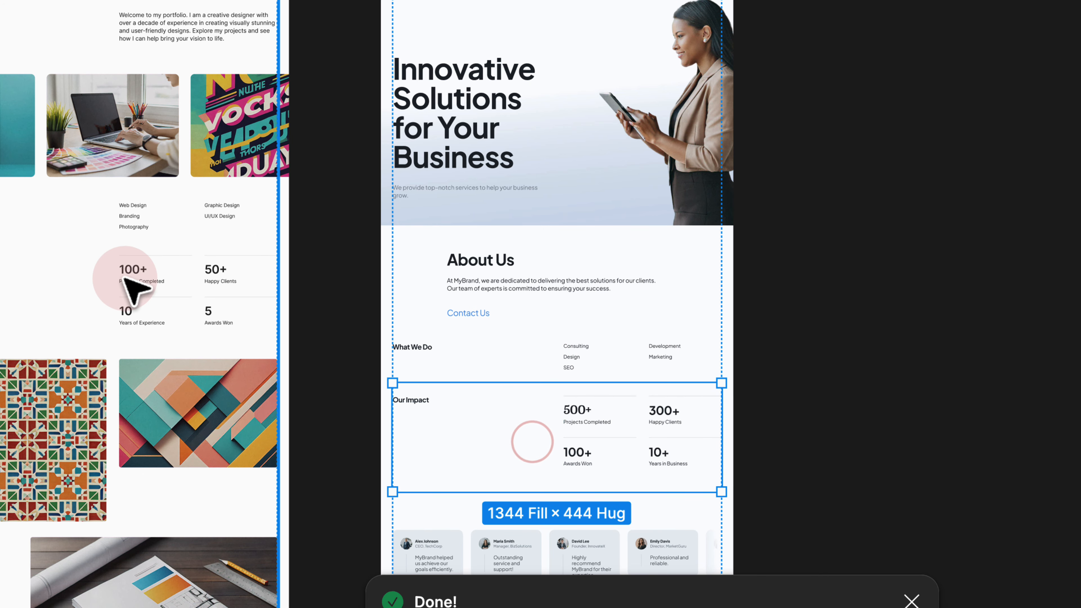
{"action": "left_click", "coordinate": [126, 281]}
{"action": "left_click", "coordinate": [136, 217]}
{"action": "left_click_drag", "start_coordinate": [775, 347], "coordinate": [854, 102]}
{"action": "left_click", "coordinate": [656, 295]}
{"action": "left_click", "coordinate": [656, 295]}
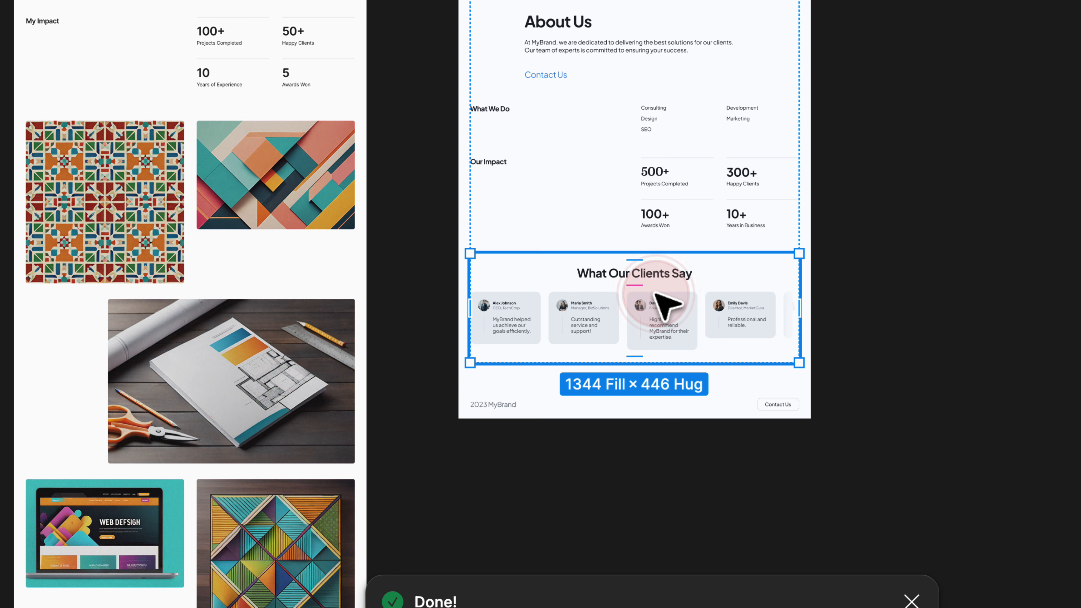
{"action": "scroll", "coordinate": [622, 455], "scroll_direction": "up", "scroll_amount": 2}
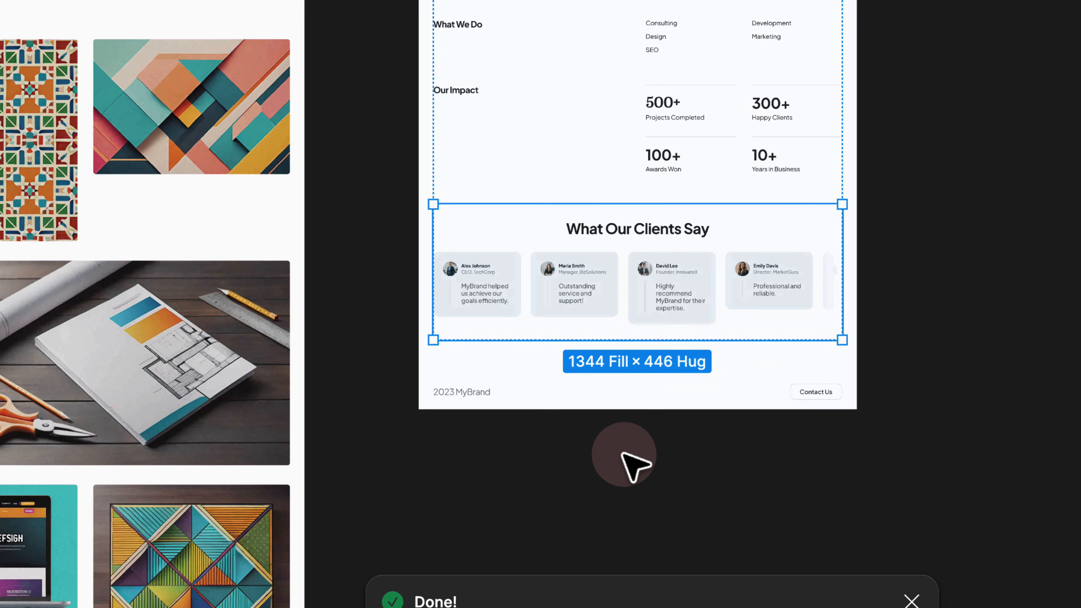
{"action": "scroll", "coordinate": [624, 455], "scroll_direction": "up", "scroll_amount": 2}
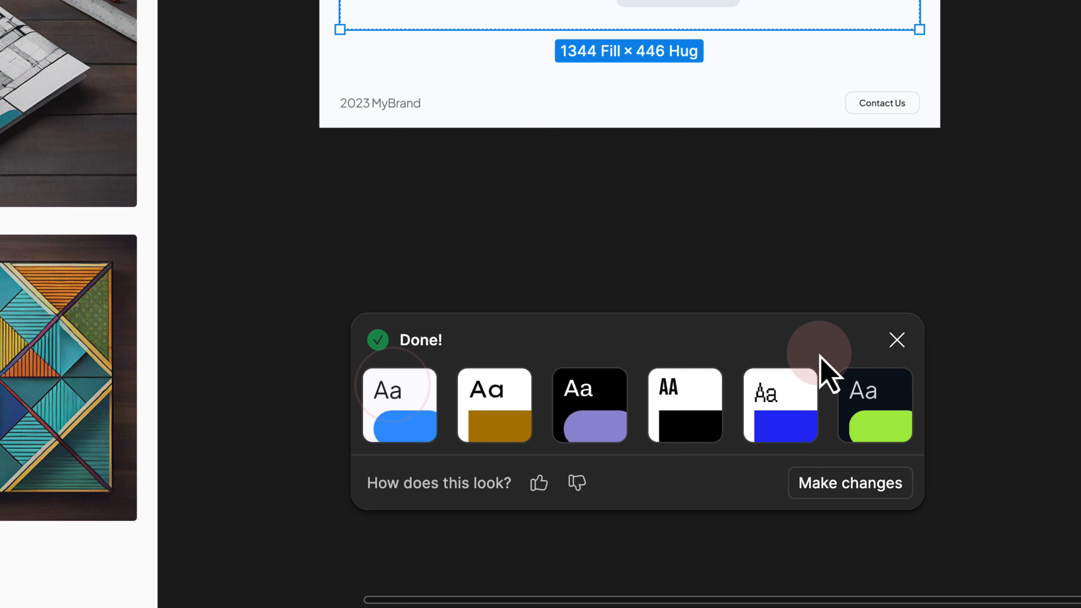
Dismiss the First Draft result, select the new home page's footer, and show the interface to check its layer name
{"action": "left_click", "coordinate": [897, 340]}
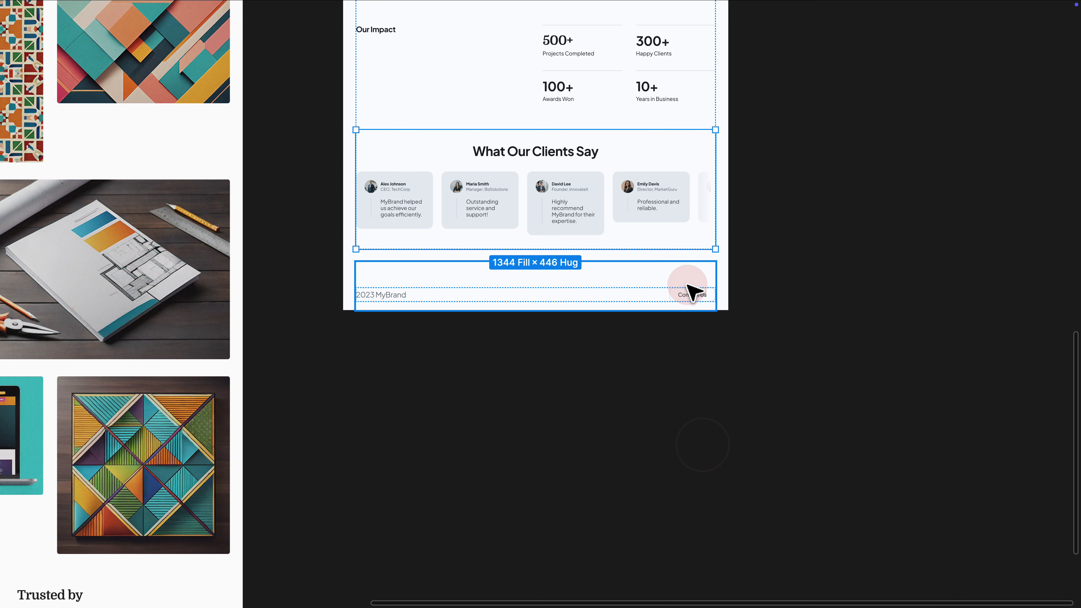
{"action": "left_click", "coordinate": [687, 286]}
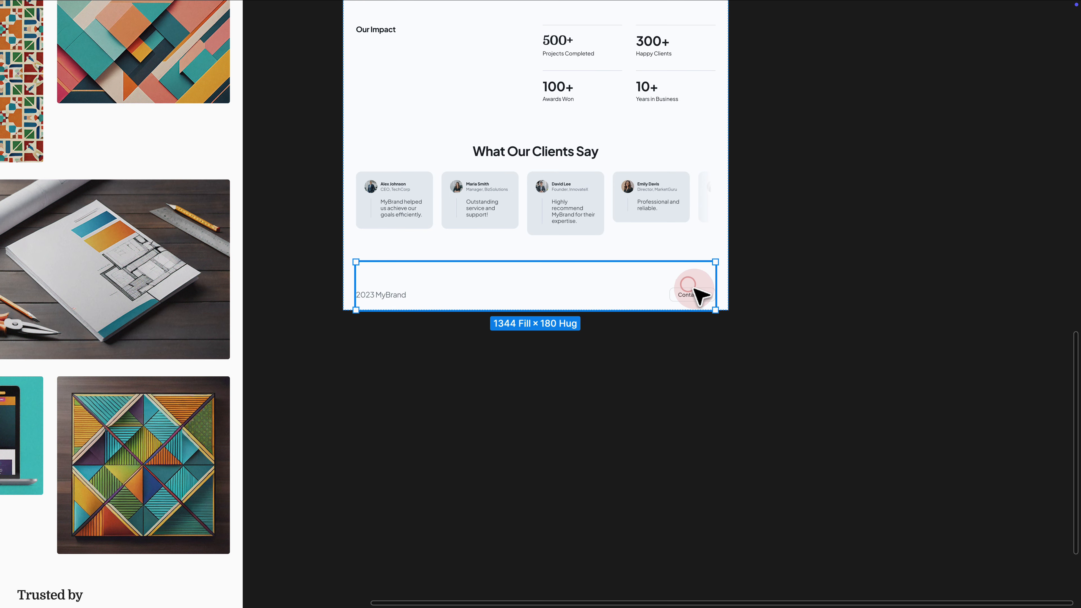
{"action": "key", "text": "ctrl+backslash"}
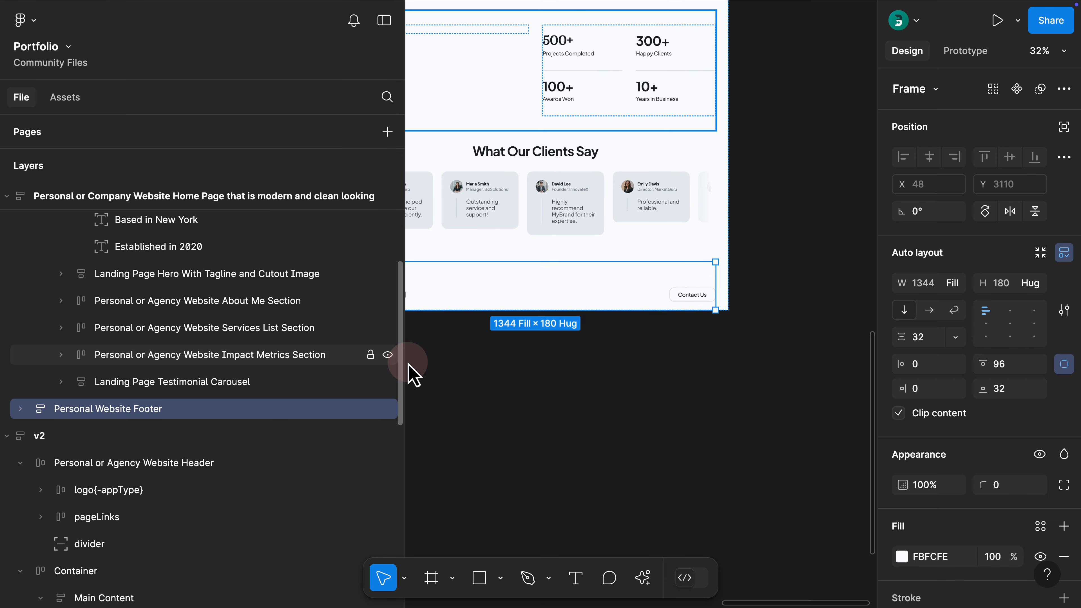
{"action": "scroll", "coordinate": [504, 345], "scroll_direction": "down", "scroll_amount": 5}
{"action": "scroll", "coordinate": [549, 390], "scroll_direction": "down", "scroll_amount": 3}
{"action": "left_click", "coordinate": [549, 391]}
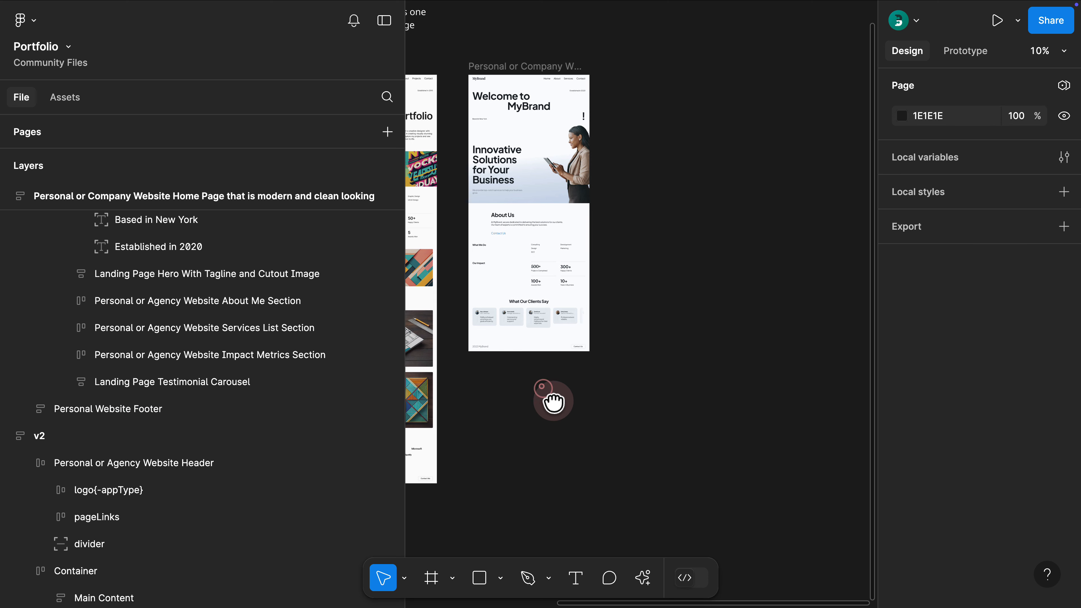
{"action": "scroll", "coordinate": [609, 483], "scroll_direction": "up", "scroll_amount": 3}
{"action": "left_click", "coordinate": [560, 165]}
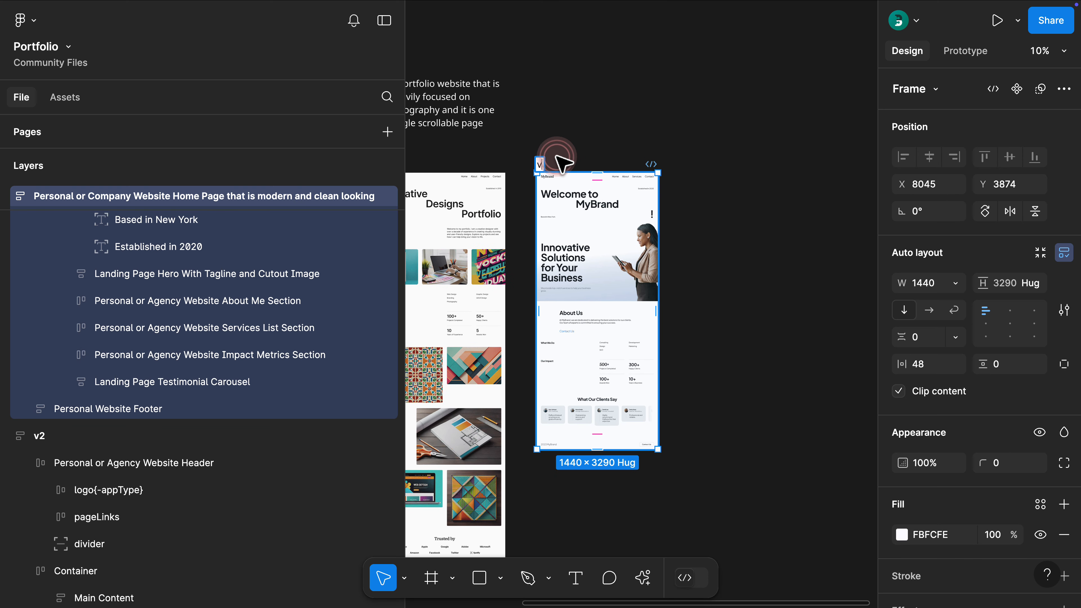
{"action": "type", "text": "v3"}
{"action": "left_click", "coordinate": [556, 128]}
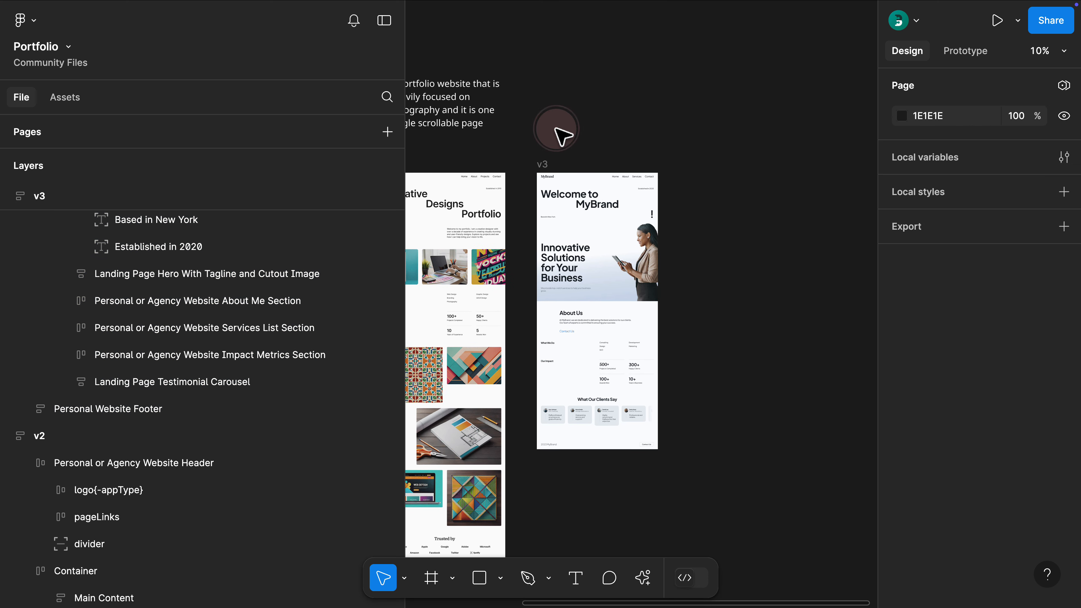
{"action": "key", "text": "ctrl+z"}
Duplicate v2's prompt caption above the new home page and replace its text with "Personal or Company Website Home Page that is modern and clean looking"
{"action": "left_click", "coordinate": [570, 127]}
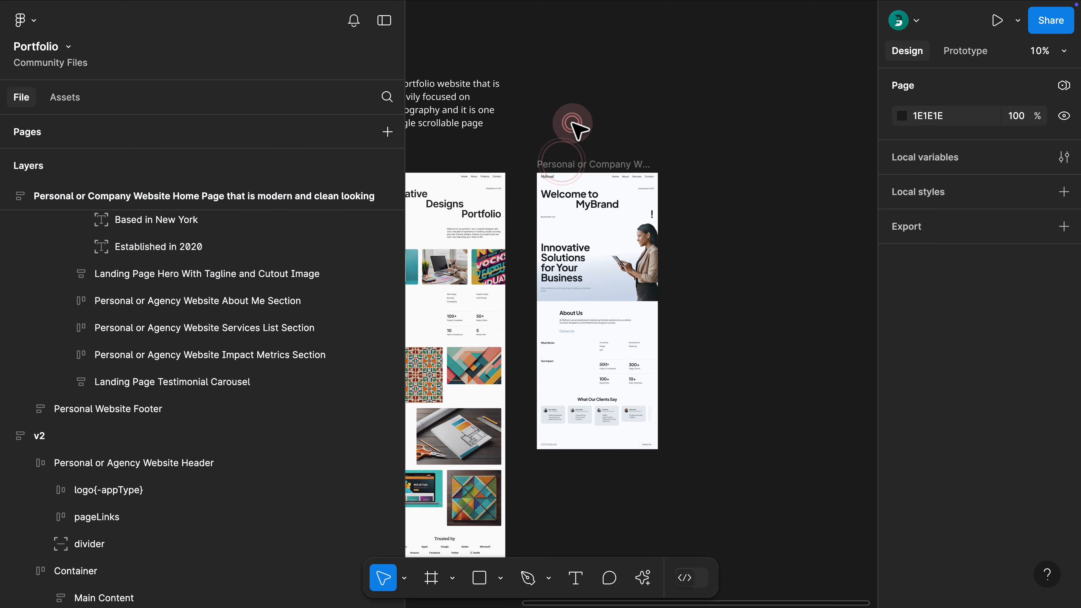
{"action": "scroll", "coordinate": [572, 120], "scroll_direction": "down", "scroll_amount": 2}
{"action": "left_click_drag", "start_coordinate": [582, 175], "coordinate": [709, 173]}
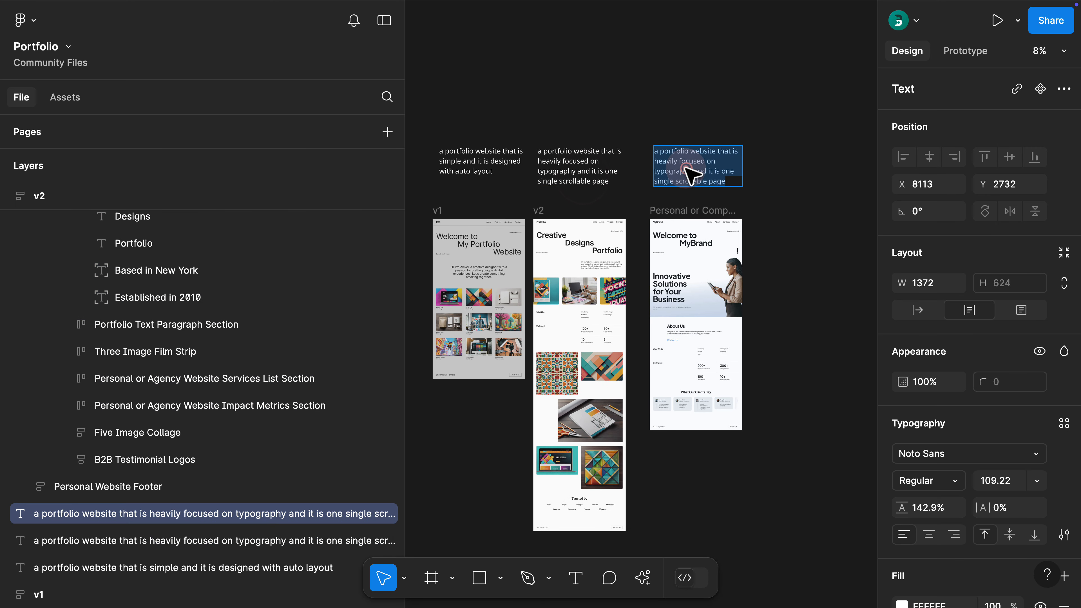
{"action": "type", "text": "Personal or Company Website Home Page that is modern and clean looking"}
{"action": "left_click", "coordinate": [620, 111]}
Rename the new home page frame as v3
{"action": "scroll", "coordinate": [656, 213], "scroll_direction": "up", "scroll_amount": 3}
{"action": "double_click", "coordinate": [587, 197]}
{"action": "type", "text": "v"}
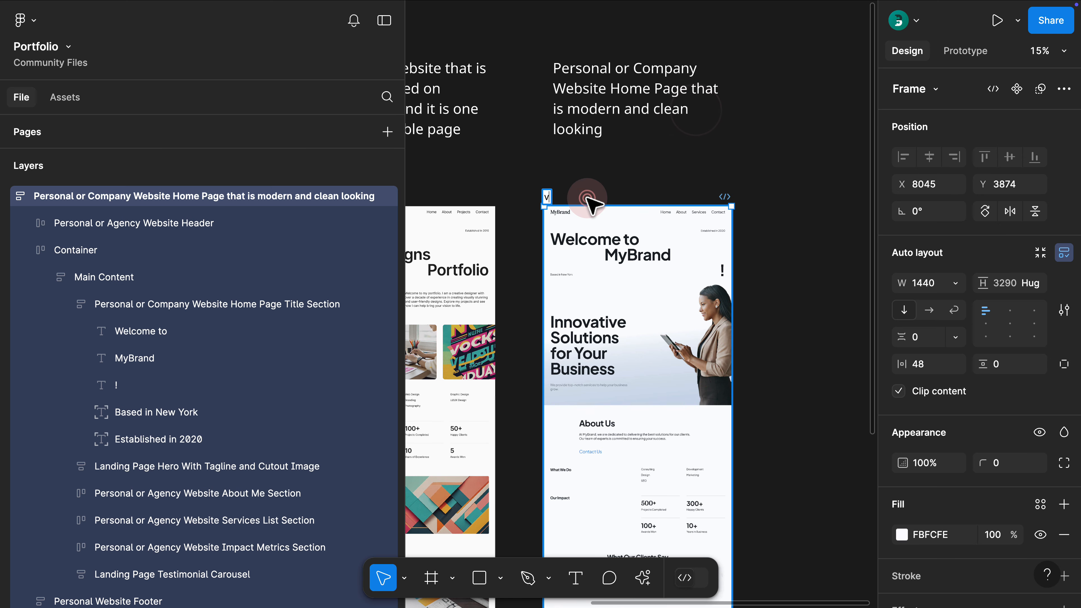
{"action": "type", "text": "3"}
{"action": "left_click", "coordinate": [585, 172]}
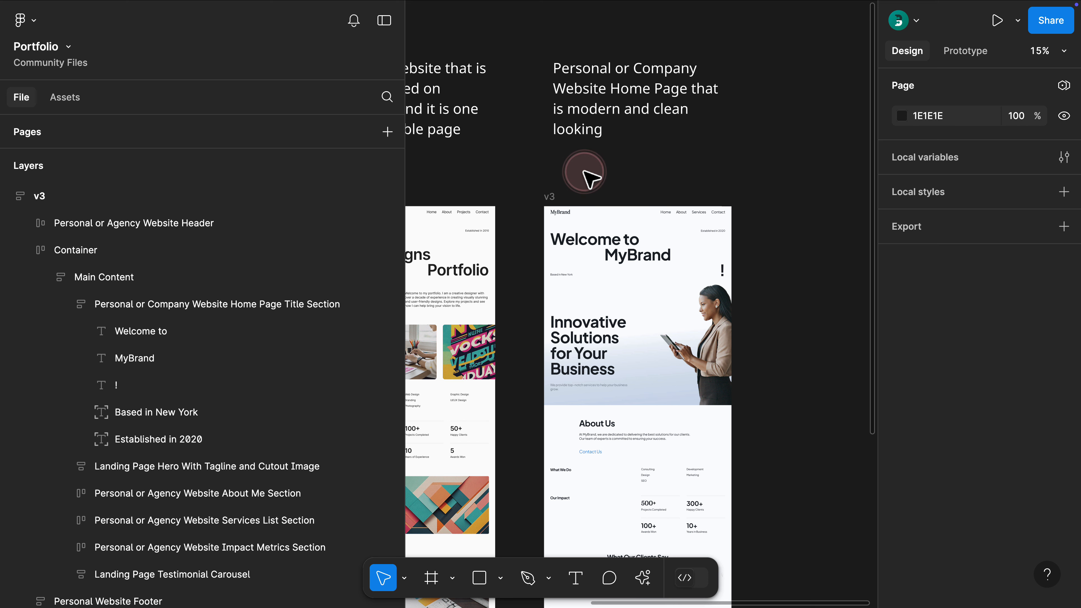
Collapse all layers and move v1 directly below v2 in the layer order, above the prompt captions
{"action": "key", "text": "alt+l"}
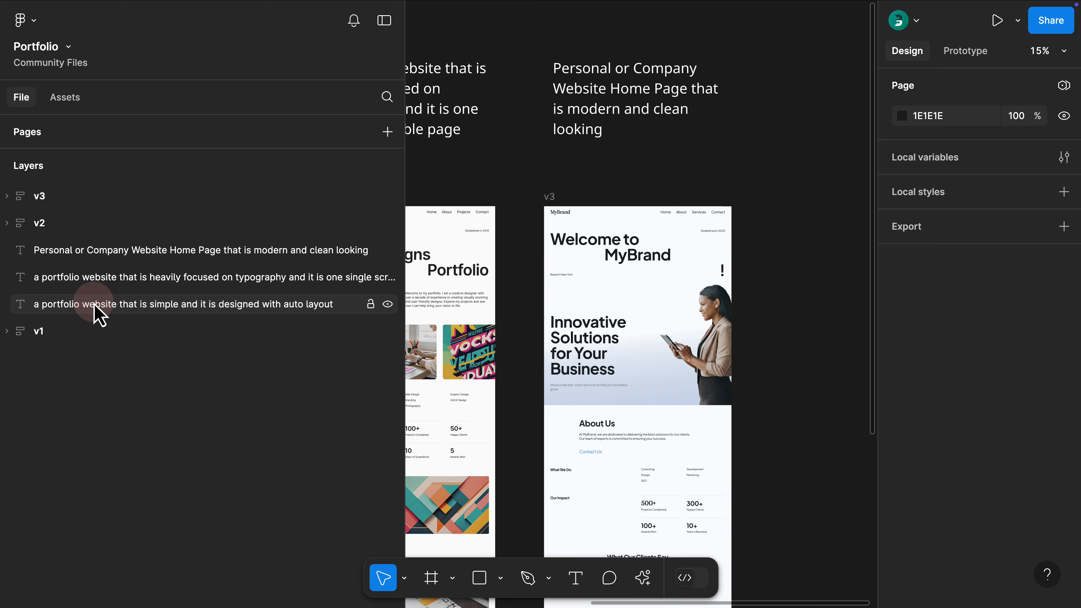
{"action": "left_click_drag", "start_coordinate": [85, 331], "coordinate": [56, 237]}
{"action": "left_click", "coordinate": [552, 160]}
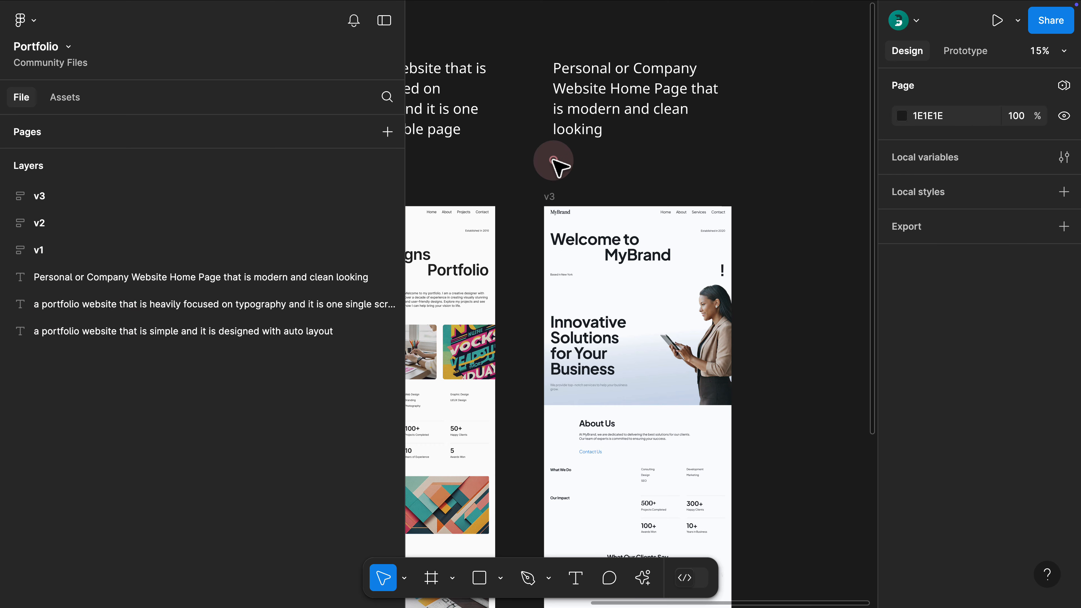
Widen the v3 frame to 1740, undoing a further stretch to 2266, and deselect it
{"action": "scroll", "coordinate": [553, 159], "scroll_direction": "down", "scroll_amount": 3}
{"action": "left_click", "coordinate": [557, 127]}
{"action": "left_click", "coordinate": [660, 262]}
{"action": "scroll", "coordinate": [624, 247], "scroll_direction": "up", "scroll_amount": 3}
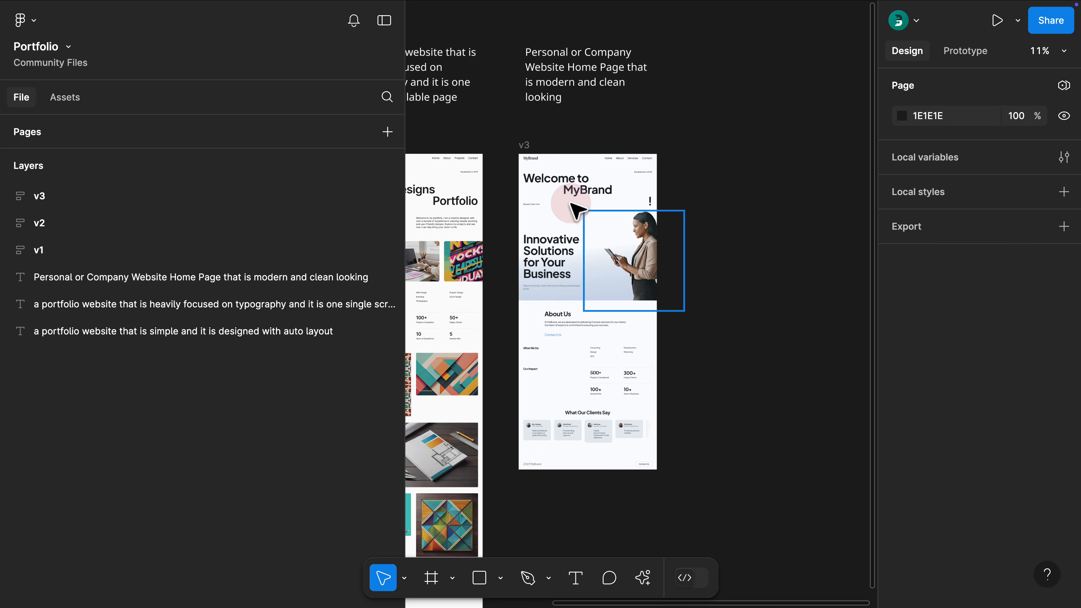
{"action": "left_click", "coordinate": [525, 145]}
{"action": "left_click_drag", "start_coordinate": [661, 186], "coordinate": [791, 163]}
{"action": "scroll", "coordinate": [689, 183], "scroll_direction": "up", "scroll_amount": 4}
{"action": "scroll", "coordinate": [772, 169], "scroll_direction": "down", "scroll_amount": 3}
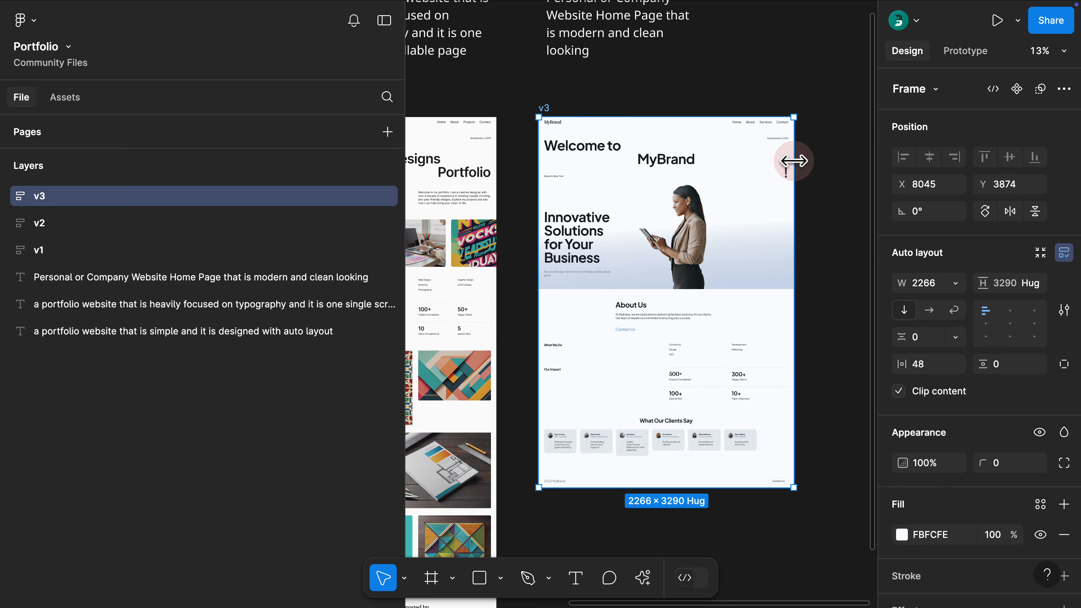
{"action": "key", "text": "ctrl+z"}
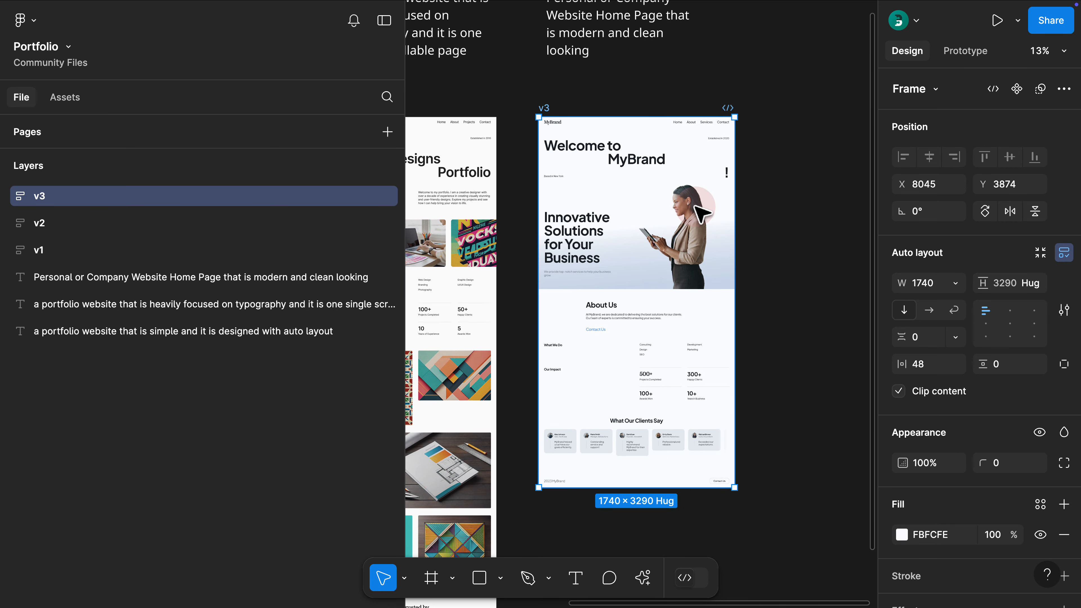
{"action": "left_click", "coordinate": [561, 98]}
Test v2's auto layout by narrowing the frame to a width of 1175 and widening it to 1577
{"action": "scroll", "coordinate": [560, 104], "scroll_direction": "left", "scroll_amount": 5}
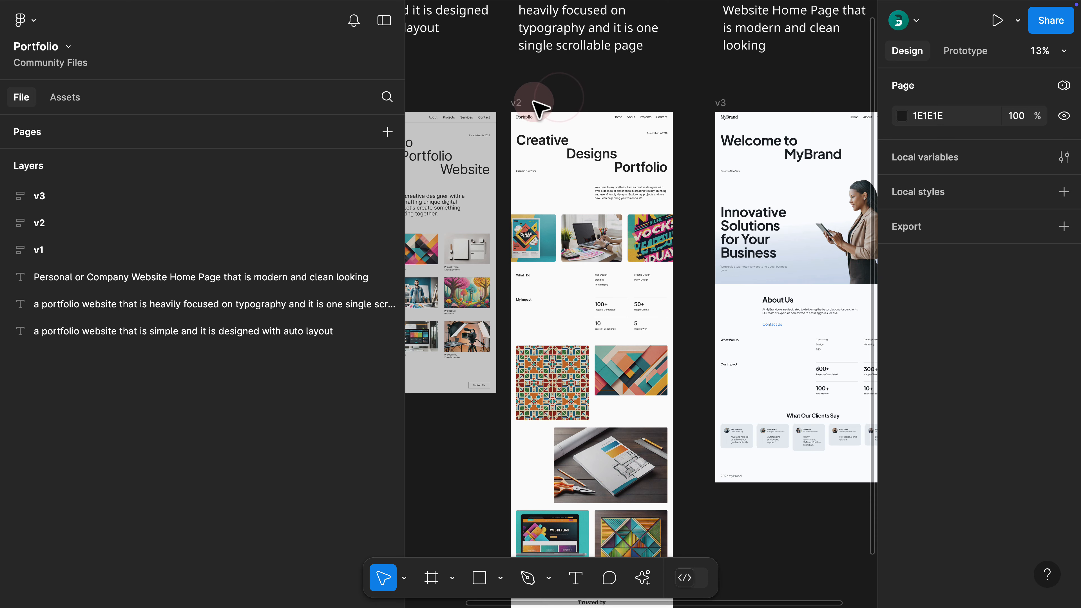
{"action": "left_click", "coordinate": [517, 102]}
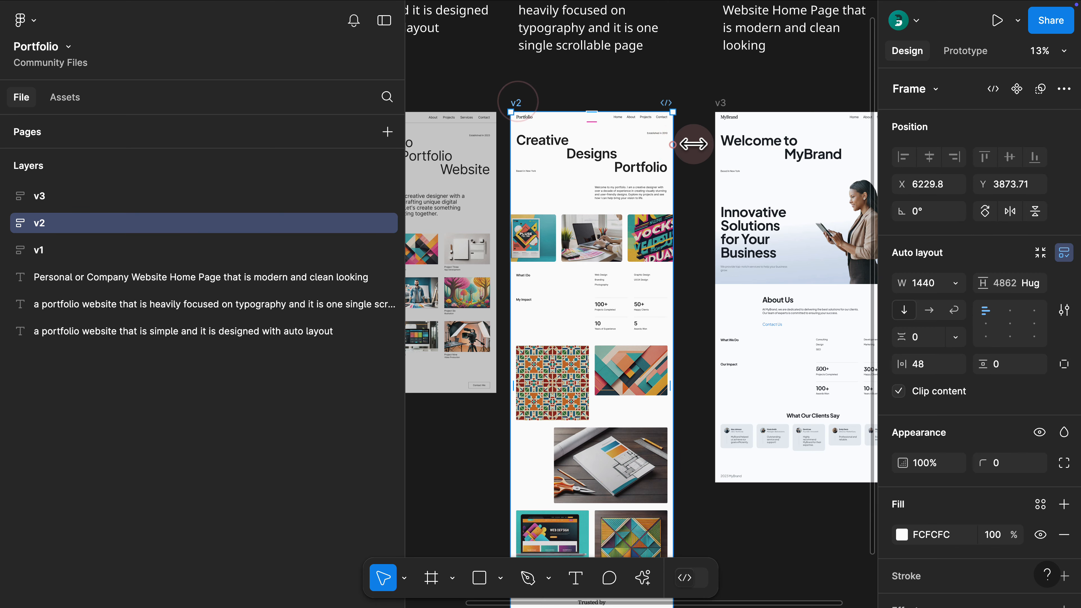
{"action": "left_click_drag", "start_coordinate": [694, 144], "coordinate": [645, 145]}
{"action": "scroll", "coordinate": [603, 411], "scroll_direction": "down", "scroll_amount": 3}
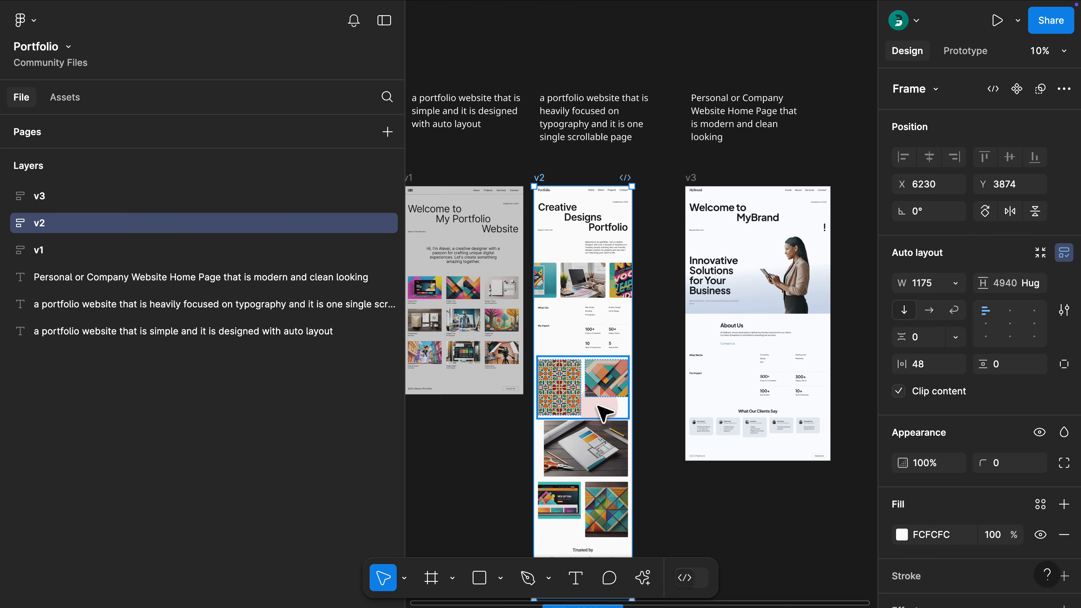
{"action": "scroll", "coordinate": [625, 276], "scroll_direction": "up", "scroll_amount": 1}
{"action": "left_click_drag", "start_coordinate": [632, 249], "coordinate": [666, 247]}
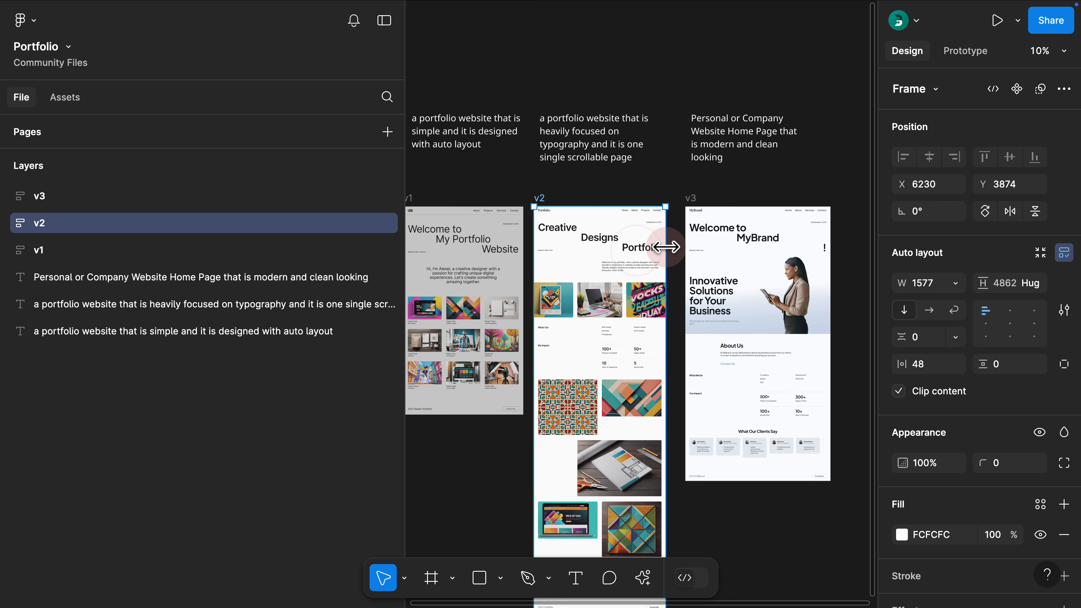
{"action": "left_click", "coordinate": [640, 198]}
Hide the interface and compare the headers, navigation bars and hero titles of v1, v2 and v3
{"action": "left_click_drag", "start_coordinate": [691, 190], "coordinate": [642, 182]}
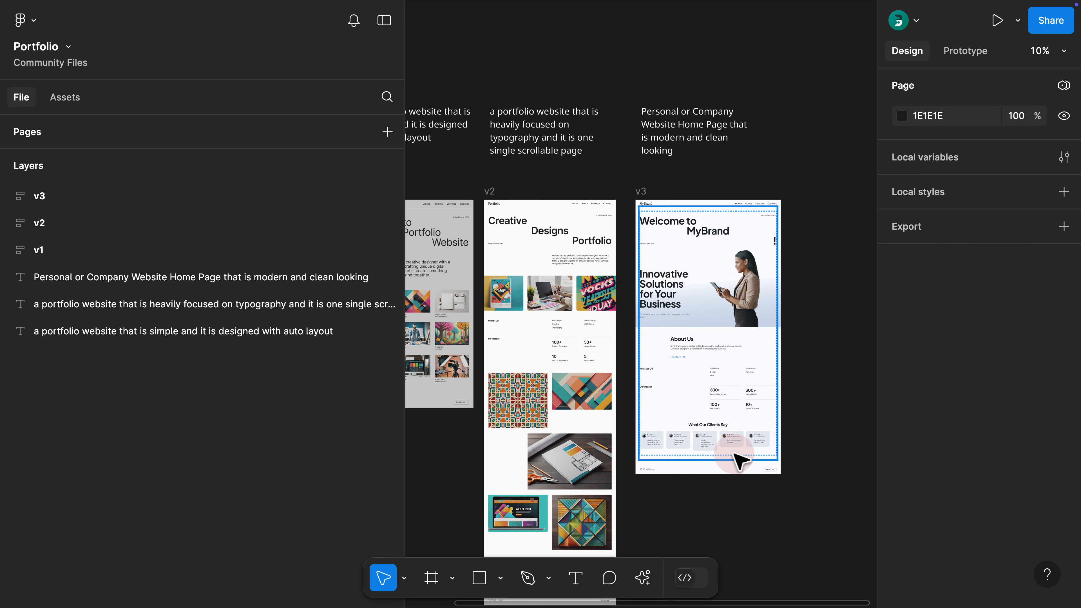
{"action": "scroll", "coordinate": [762, 520], "scroll_direction": "down", "scroll_amount": 5}
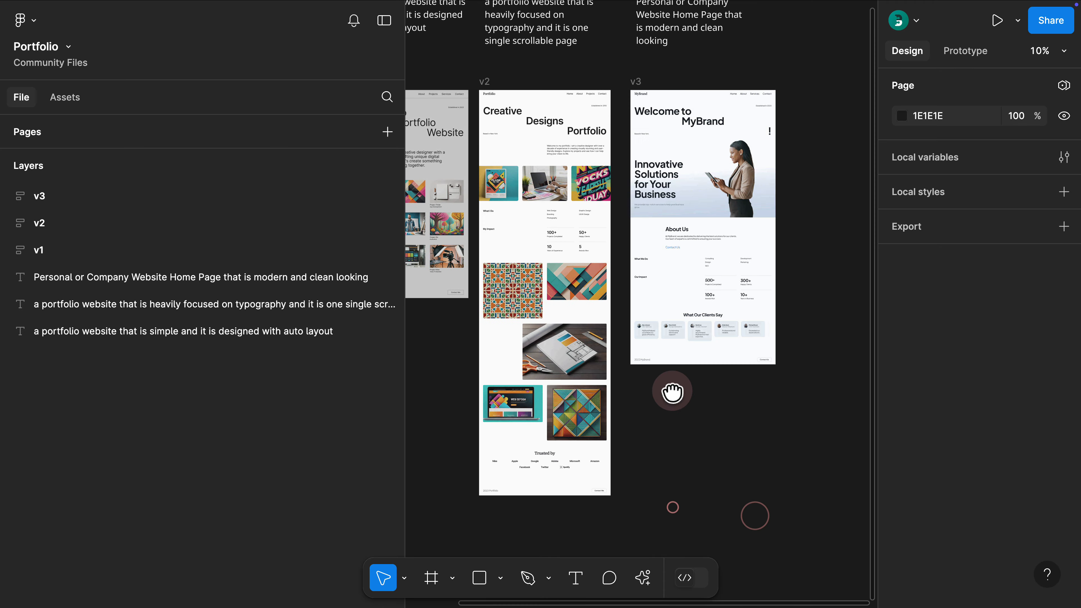
{"action": "scroll", "coordinate": [724, 273], "scroll_direction": "up", "scroll_amount": 5}
{"action": "scroll", "coordinate": [743, 198], "scroll_direction": "up", "scroll_amount": 3}
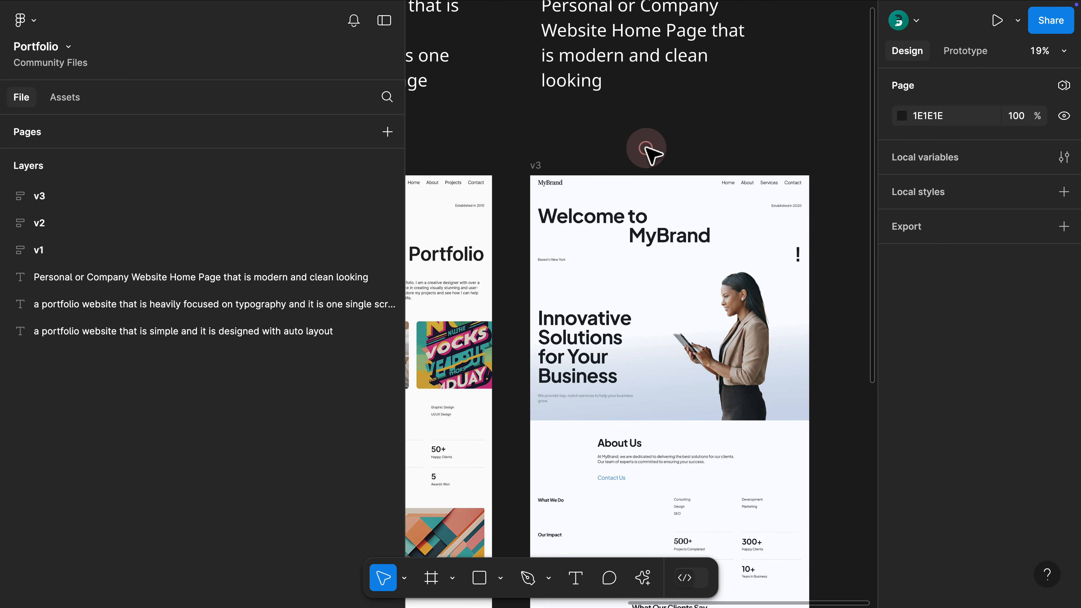
{"action": "key", "text": "ctrl+backslash"}
{"action": "scroll", "coordinate": [401, 153], "scroll_direction": "left", "scroll_amount": 6}
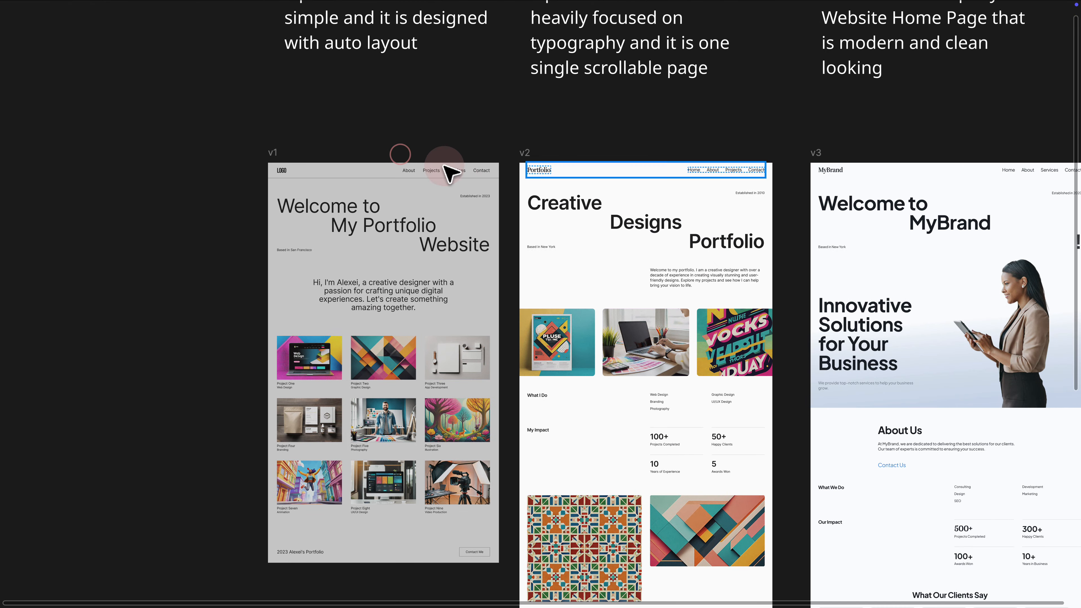
{"action": "scroll", "coordinate": [307, 169], "scroll_direction": "up", "scroll_amount": 4}
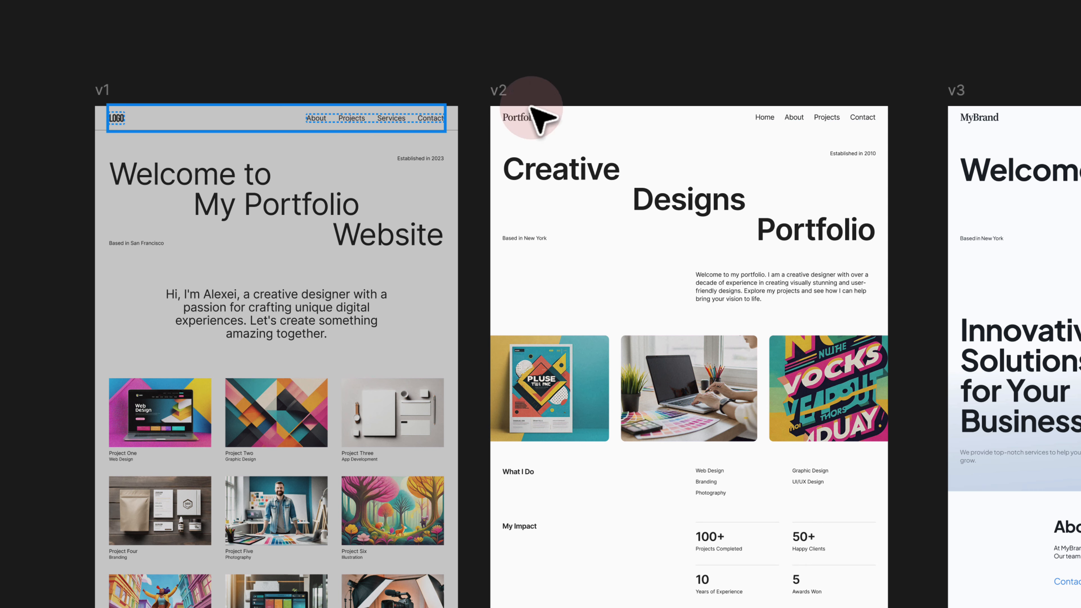
{"action": "scroll", "coordinate": [791, 83], "scroll_direction": "right", "scroll_amount": 5}
{"action": "scroll", "coordinate": [1023, 90], "scroll_direction": "up", "scroll_amount": 3}
{"action": "scroll", "coordinate": [1023, 89], "scroll_direction": "right", "scroll_amount": 4}
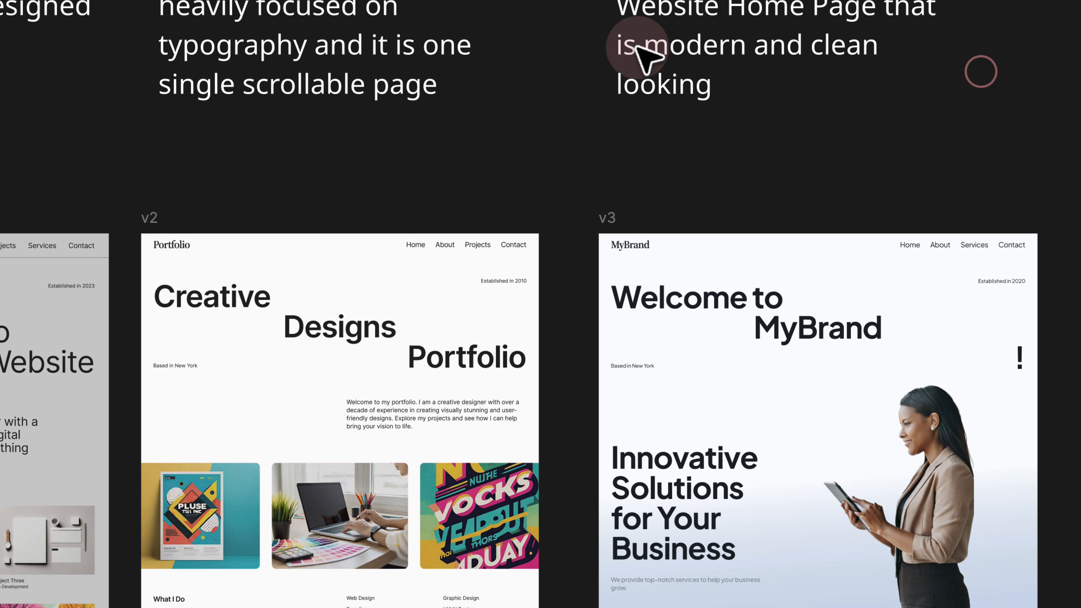
Compare the lower sections of v1, v2 and v3, including project images, impact stats, testimonials and footers
{"action": "scroll", "coordinate": [234, 259], "scroll_direction": "down", "scroll_amount": 10}
{"action": "scroll", "coordinate": [234, 259], "scroll_direction": "left", "scroll_amount": 5}
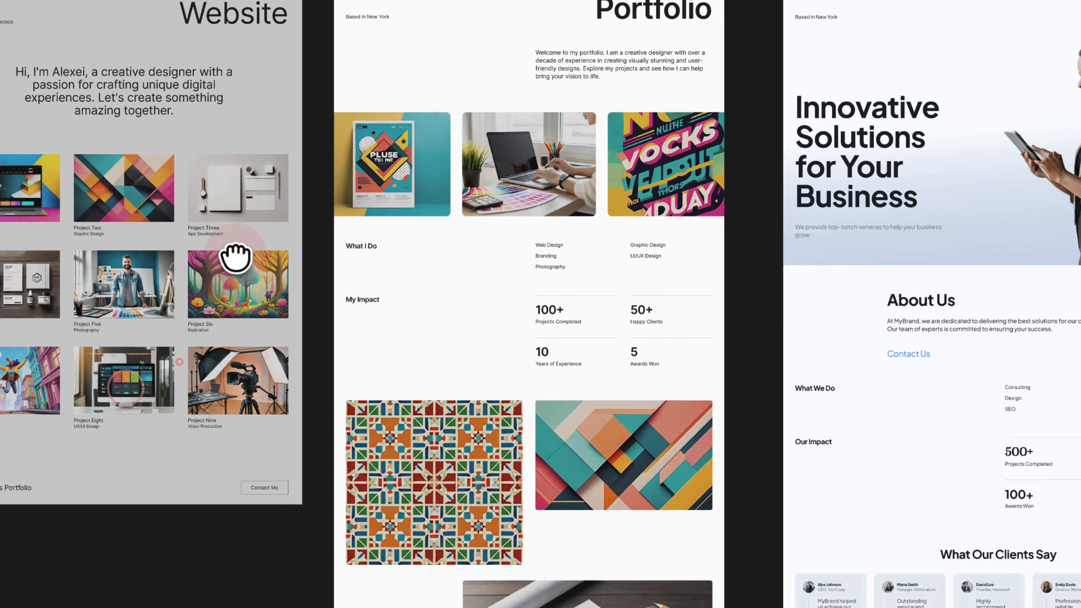
{"action": "left_click", "coordinate": [210, 237]}
{"action": "scroll", "coordinate": [430, 355], "scroll_direction": "down", "scroll_amount": 10}
{"action": "scroll", "coordinate": [430, 355], "scroll_direction": "right", "scroll_amount": 6}
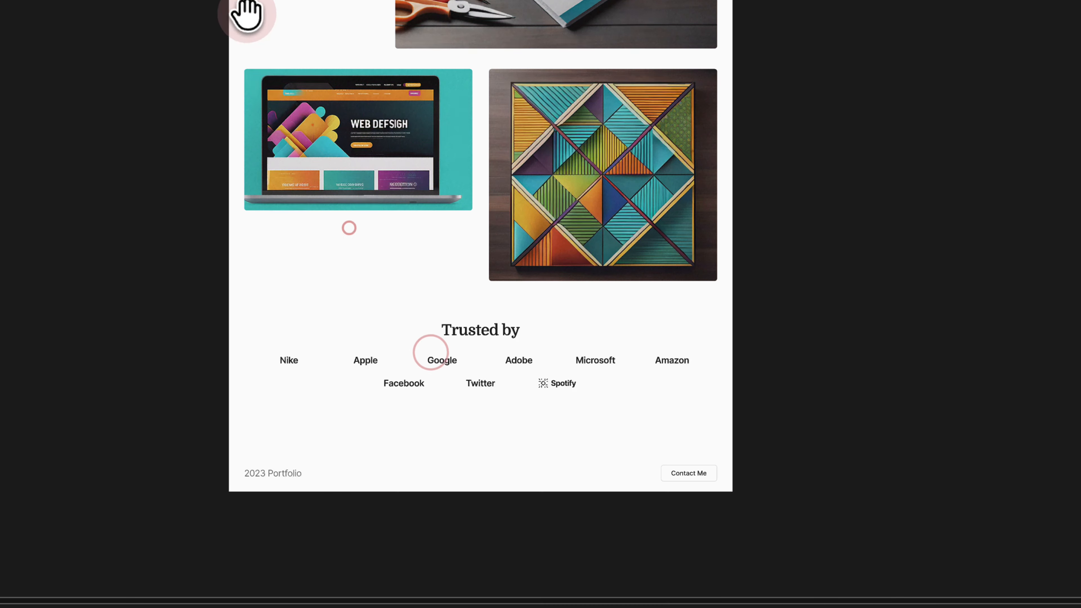
{"action": "scroll", "coordinate": [704, 351], "scroll_direction": "right", "scroll_amount": 4}
{"action": "scroll", "coordinate": [704, 351], "scroll_direction": "up", "scroll_amount": 2}
{"action": "scroll", "coordinate": [704, 351], "scroll_direction": "right", "scroll_amount": 7}
{"action": "scroll", "coordinate": [704, 352], "scroll_direction": "up", "scroll_amount": 4}
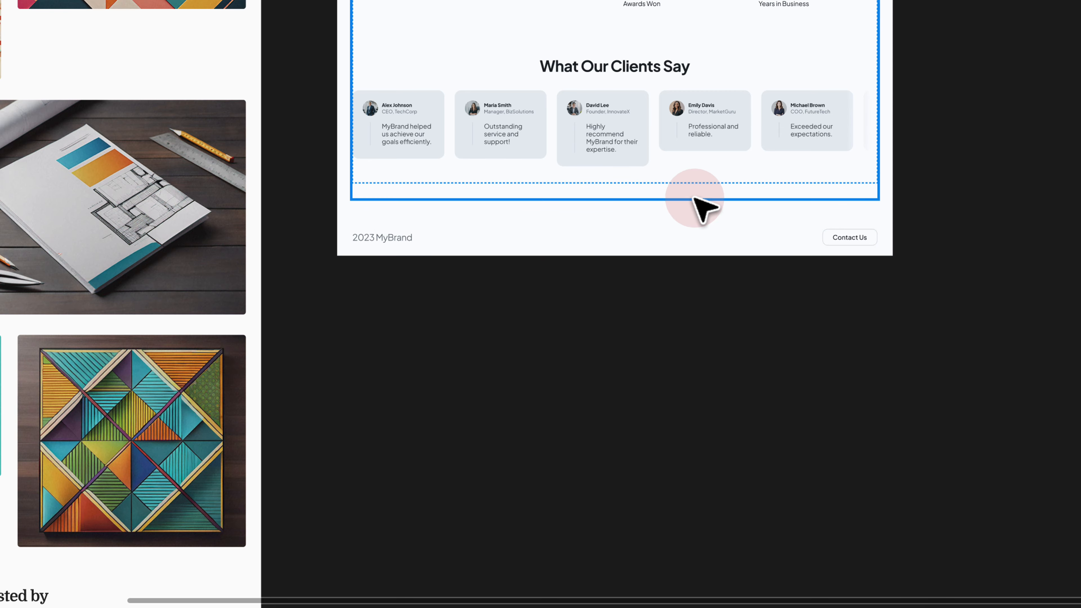
{"action": "scroll", "coordinate": [624, 188], "scroll_direction": "down", "scroll_amount": 5}
Show the interface and enter the First Draft prompt "create a footer that has many links to social media platforms"
{"action": "key", "text": "ctrl+backslash"}
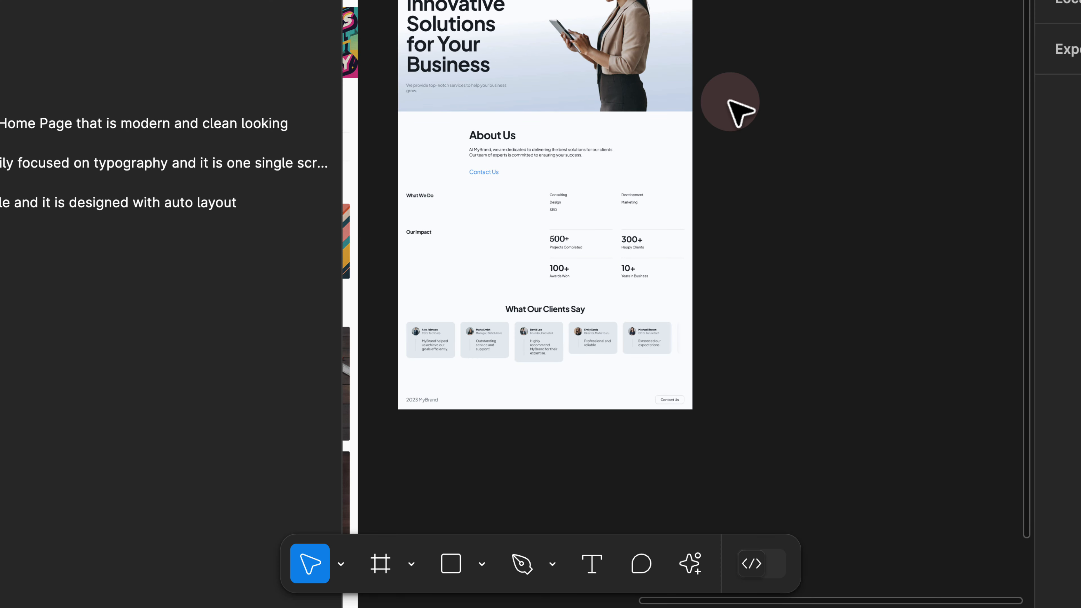
{"action": "left_click", "coordinate": [686, 552]}
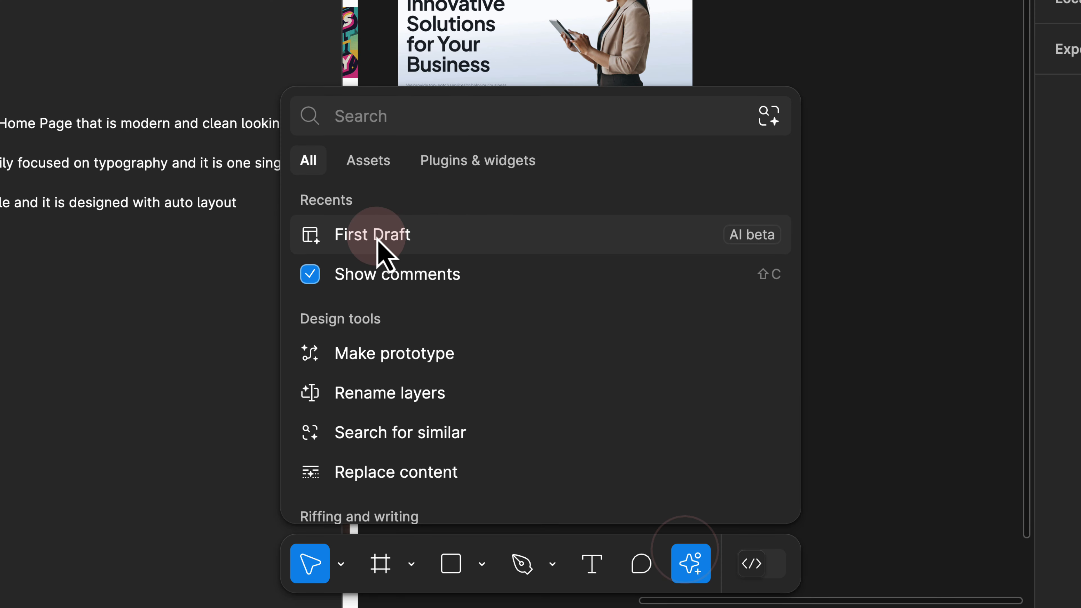
{"action": "left_click", "coordinate": [378, 235]}
{"action": "left_click", "coordinate": [400, 385]}
{"action": "type", "text": "c"}
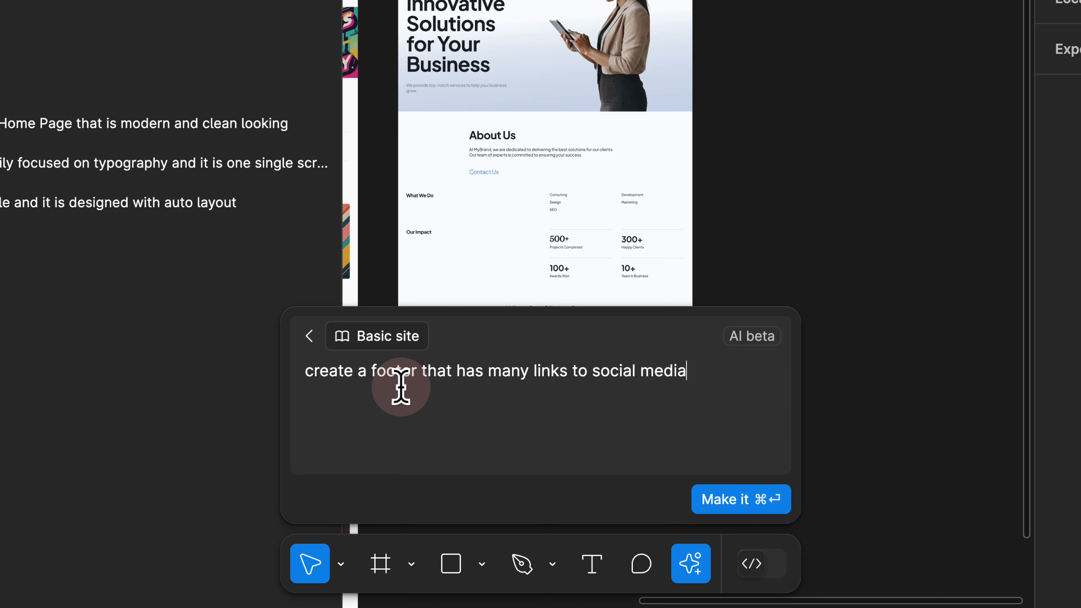
{"action": "key", "text": "BackSpace"}
{"action": "key", "text": "BackSpace"}
{"action": "key", "text": "BackSpace"}
{"action": "type", "text": "forms"}
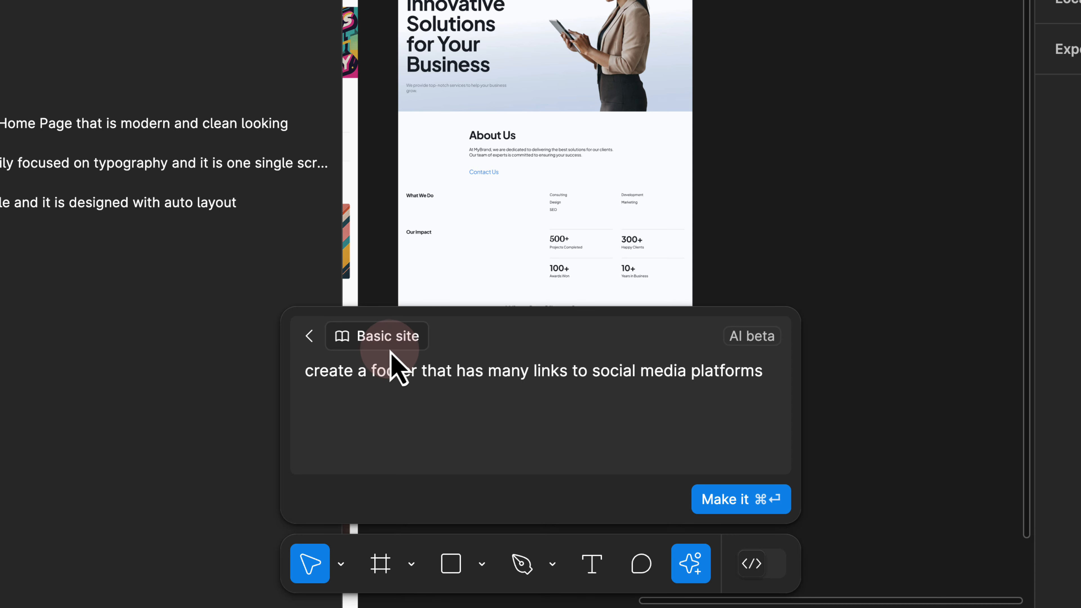
Review the library choices, choose Basic site and generate the footer draft
{"action": "left_click", "coordinate": [372, 344]}
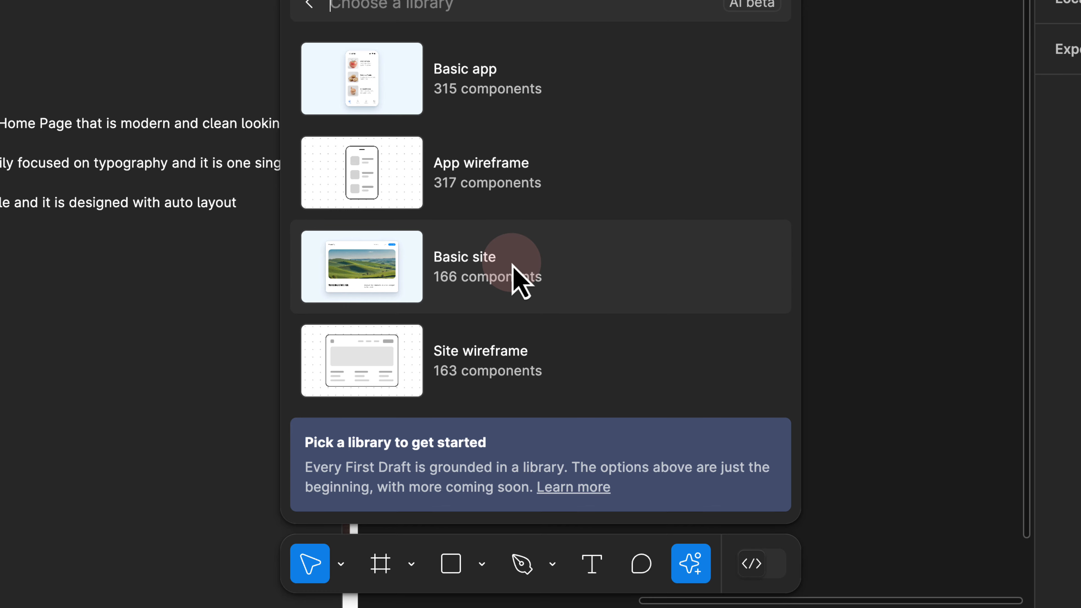
{"action": "left_click", "coordinate": [463, 277]}
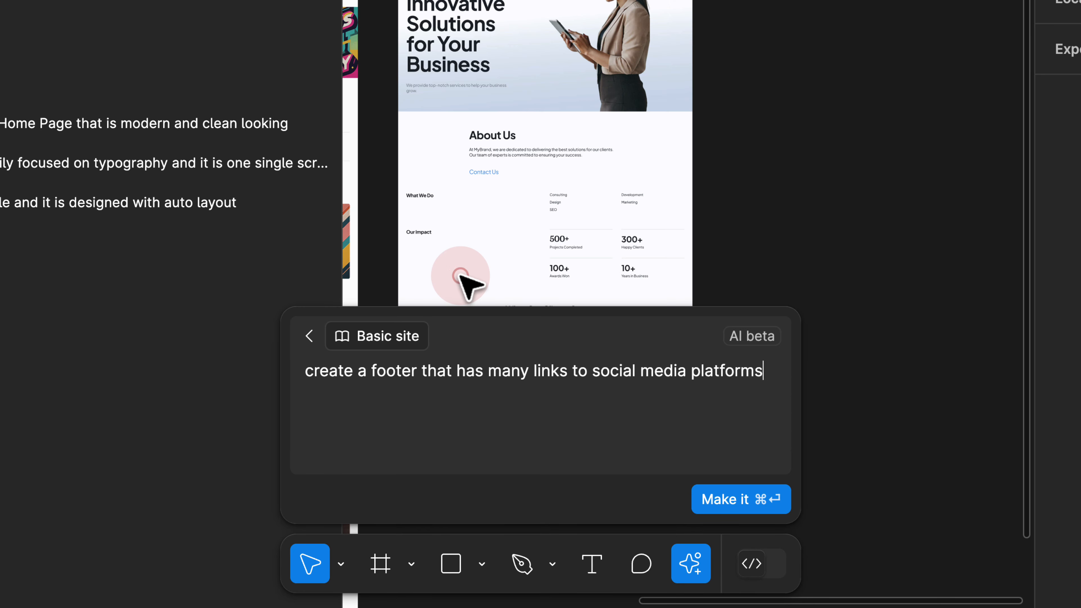
{"action": "left_click", "coordinate": [729, 489]}
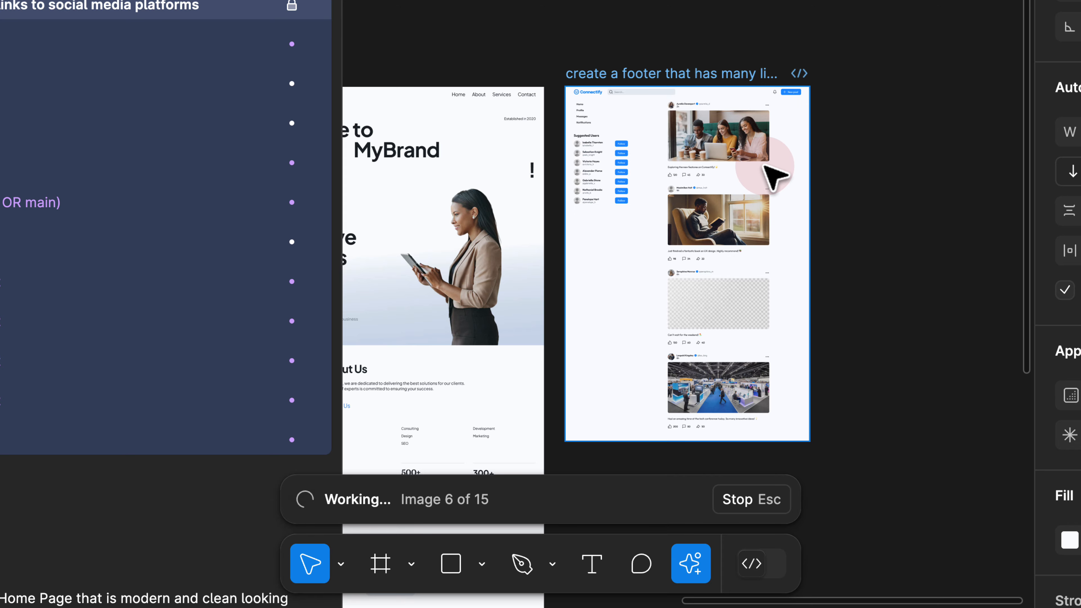
Hide the interface, view the generated page up close while its images load, and dismiss the First Draft result
{"action": "scroll", "coordinate": [749, 174], "scroll_direction": "up", "scroll_amount": 5}
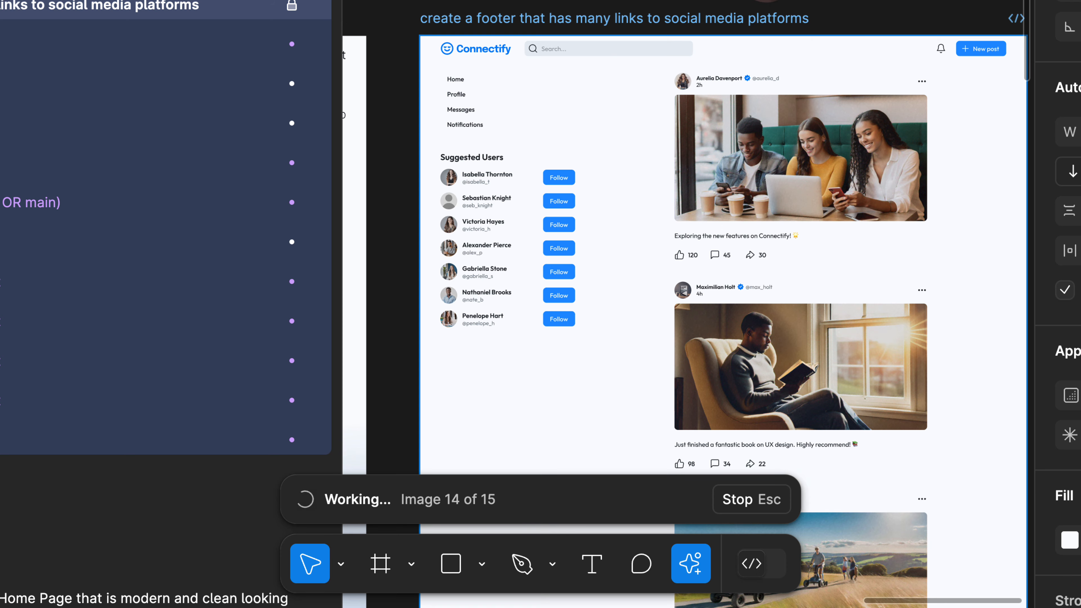
{"action": "key", "text": "ctrl+backslash"}
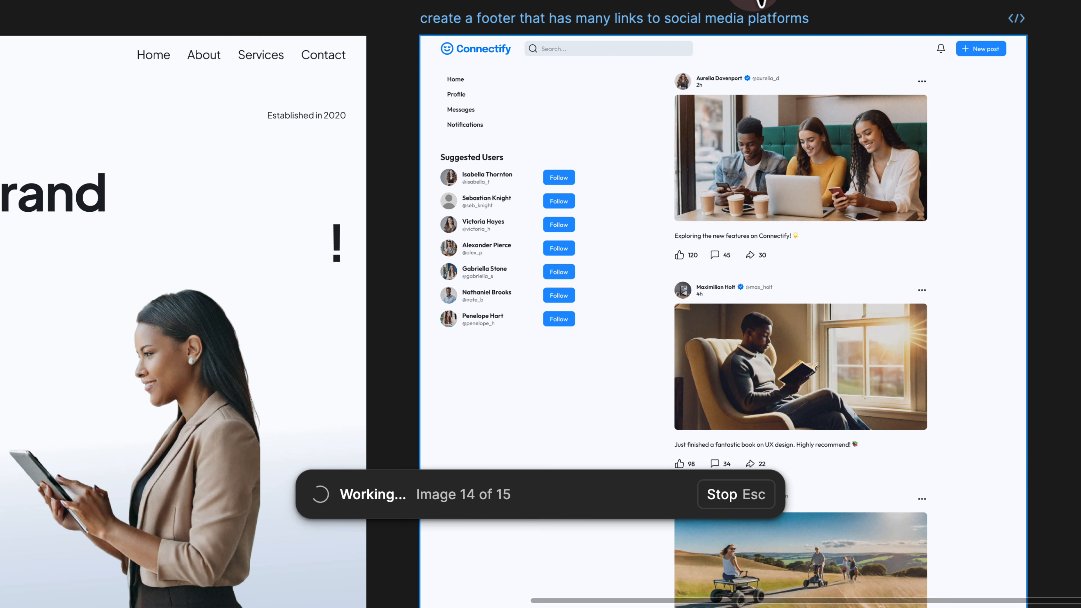
{"action": "left_click_drag", "start_coordinate": [783, 191], "coordinate": [560, 24]}
{"action": "scroll", "coordinate": [560, 22], "scroll_direction": "down", "scroll_amount": 4}
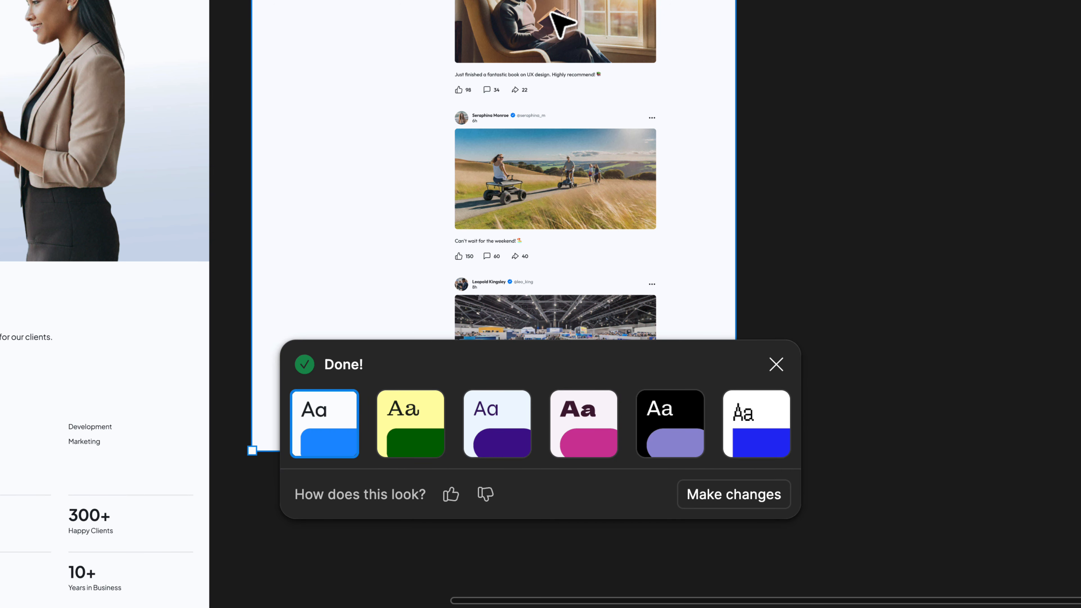
{"action": "left_click", "coordinate": [776, 364]}
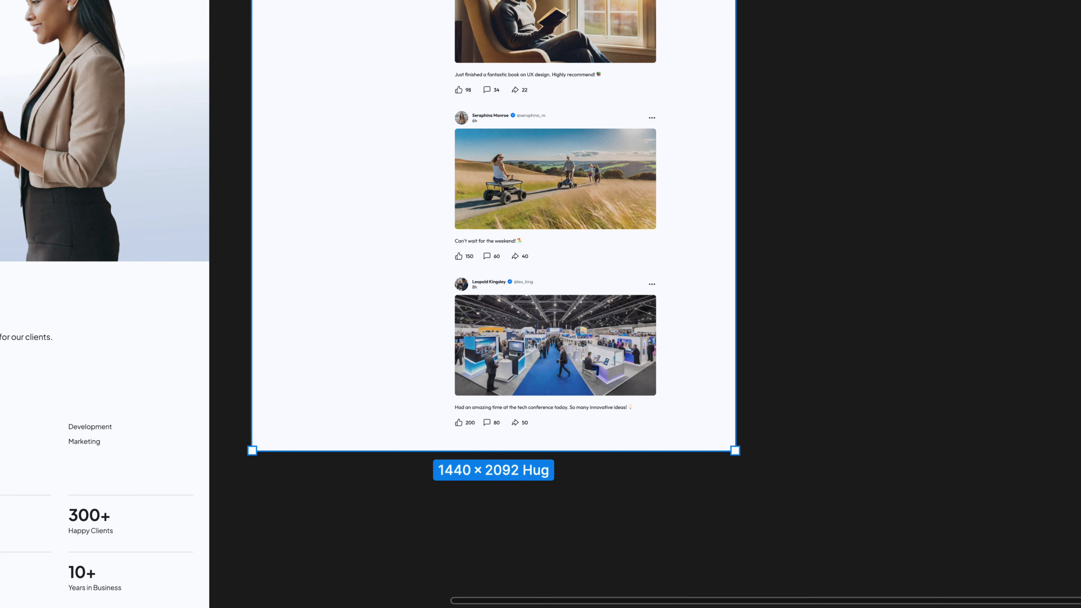
Examine the generated page from its header and suggested users to the last post, checking for a footer
{"action": "scroll", "coordinate": [529, 193], "scroll_direction": "down", "scroll_amount": 2}
{"action": "scroll", "coordinate": [881, 53], "scroll_direction": "up", "scroll_amount": 5}
{"action": "left_click", "coordinate": [690, 11]}
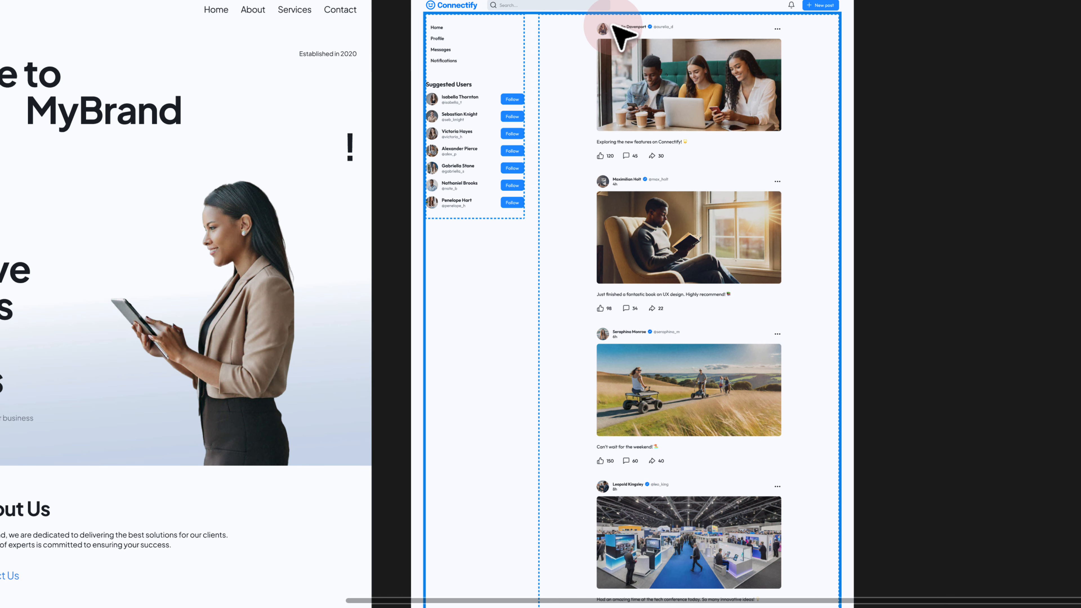
{"action": "scroll", "coordinate": [768, 33], "scroll_direction": "down", "scroll_amount": 3}
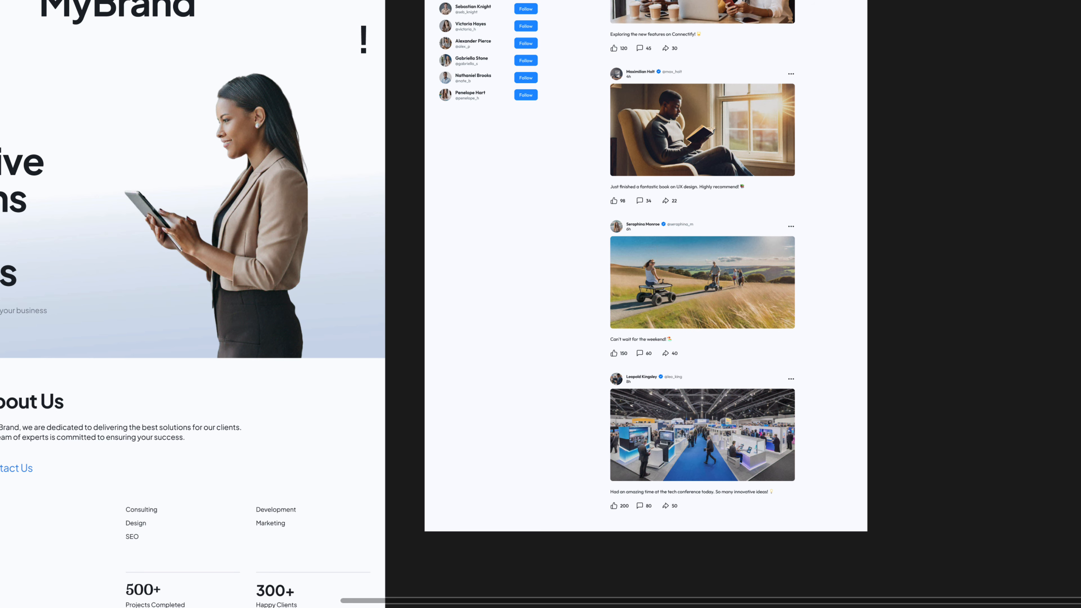
{"action": "scroll", "coordinate": [693, 259], "scroll_direction": "up", "scroll_amount": 2}
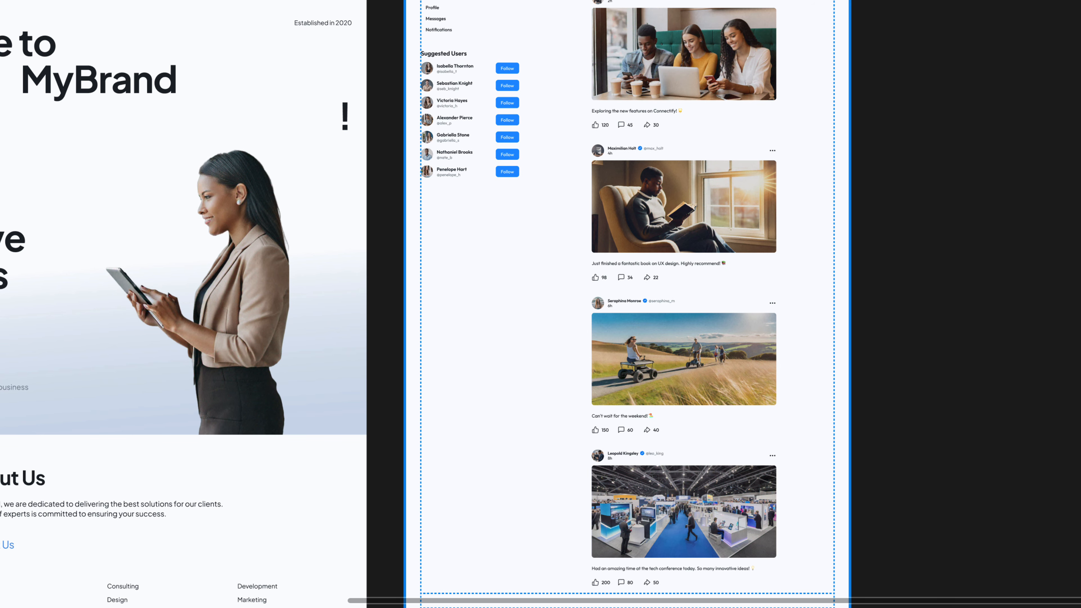
{"action": "scroll", "coordinate": [345, 112], "scroll_direction": "down", "scroll_amount": 1}
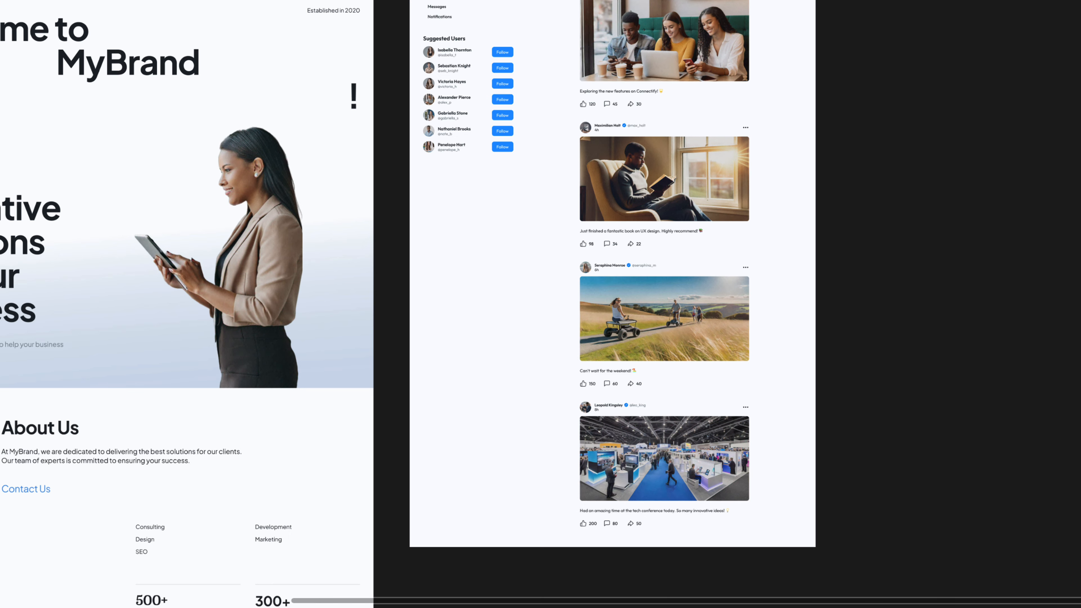
Duplicate v3's prompt caption above the generated page and replace its text with "create a footer that has many links to social media platforms"
{"action": "scroll", "coordinate": [345, 111], "scroll_direction": "up", "scroll_amount": 5}
{"action": "left_click", "coordinate": [527, 3]}
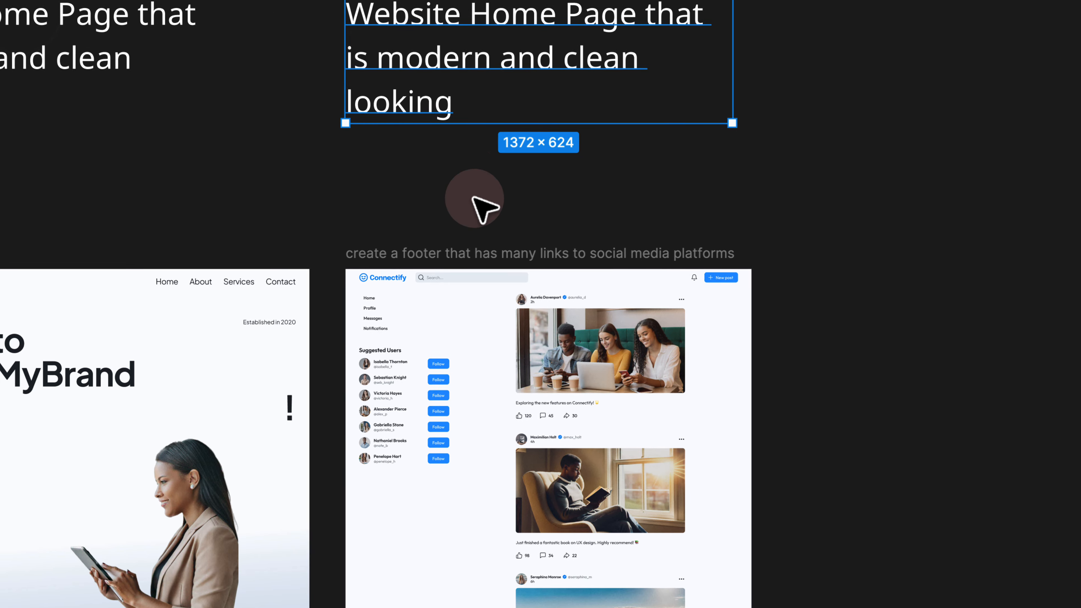
{"action": "double_click", "coordinate": [438, 55]}
{"action": "type", "text": "create a footer that has many links to social media platforms"}
{"action": "left_click", "coordinate": [433, 154]}
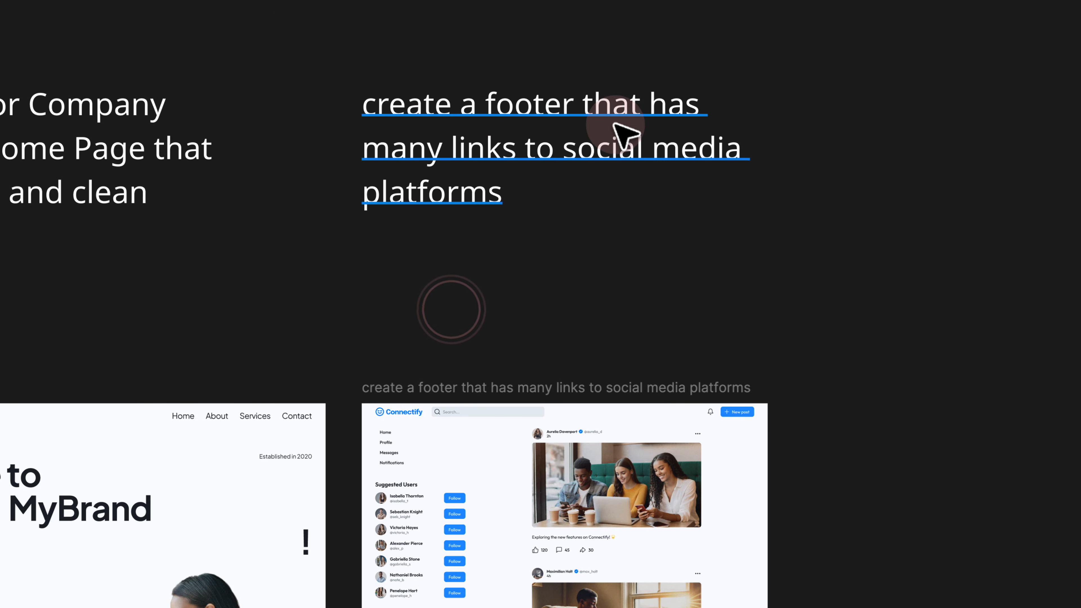
Deselect the caption and select the generated page's post feed column to inspect its layout
{"action": "left_click", "coordinate": [494, 251]}
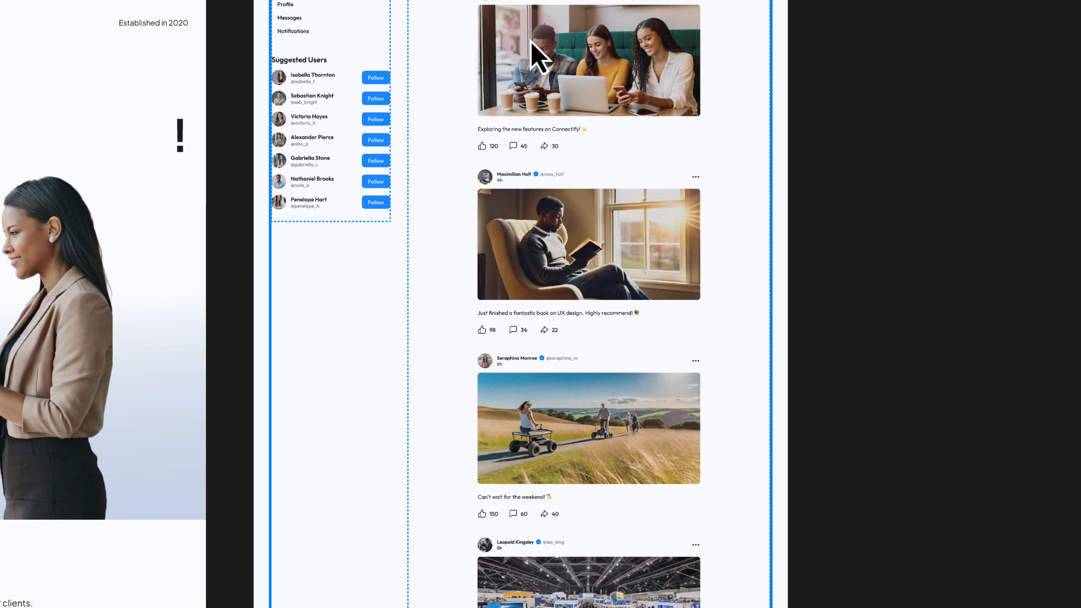
{"action": "left_click", "coordinate": [580, 189]}
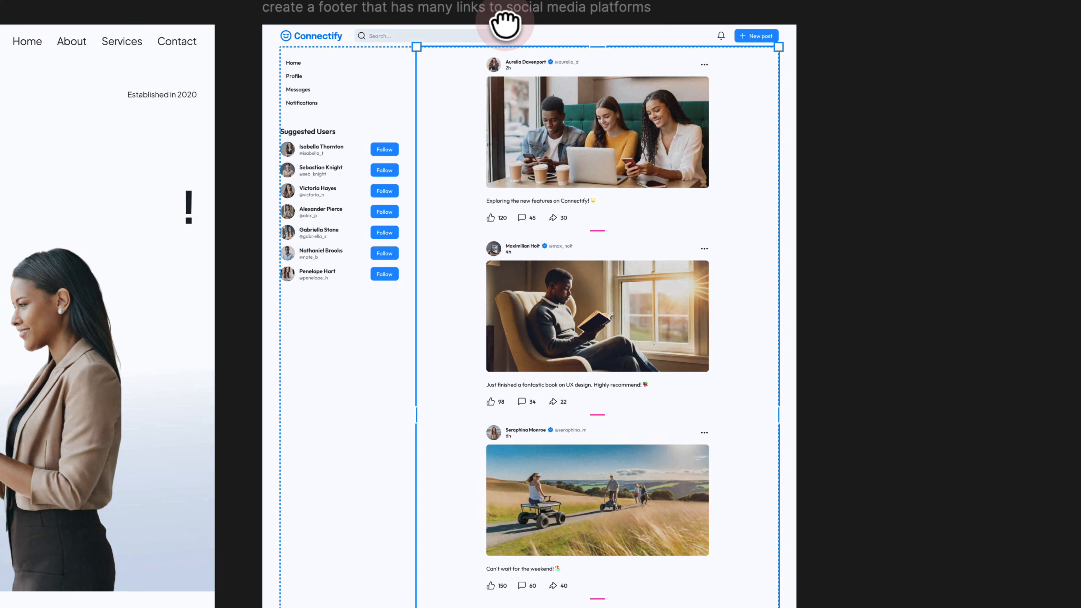
Select the generated page's first post and its sidebar in turn to inspect how the sections are sized and nested
{"action": "double_click", "coordinate": [490, 145]}
{"action": "left_click", "coordinate": [554, 104]}
{"action": "left_click_drag", "start_coordinate": [555, 104], "coordinate": [840, 111]}
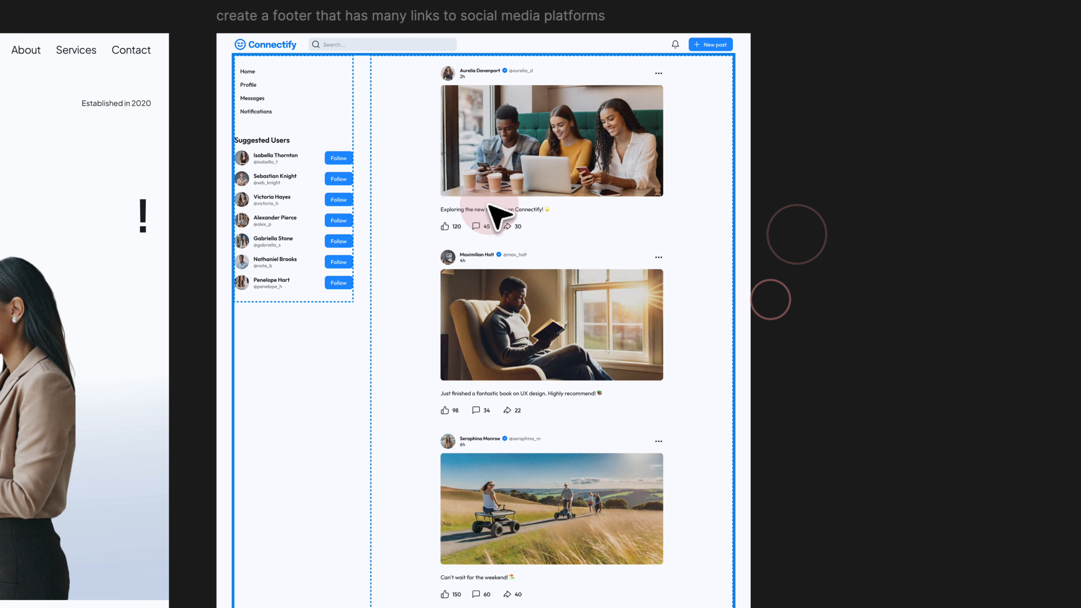
{"action": "left_click", "coordinate": [658, 601]}
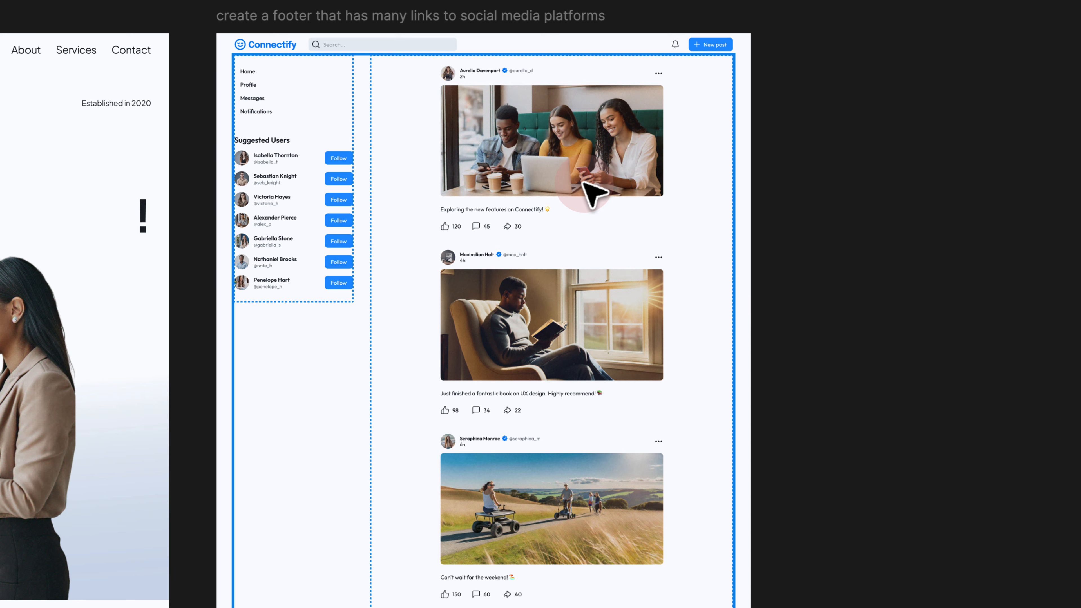
{"action": "left_click", "coordinate": [450, 266]}
{"action": "left_click", "coordinate": [507, 168]}
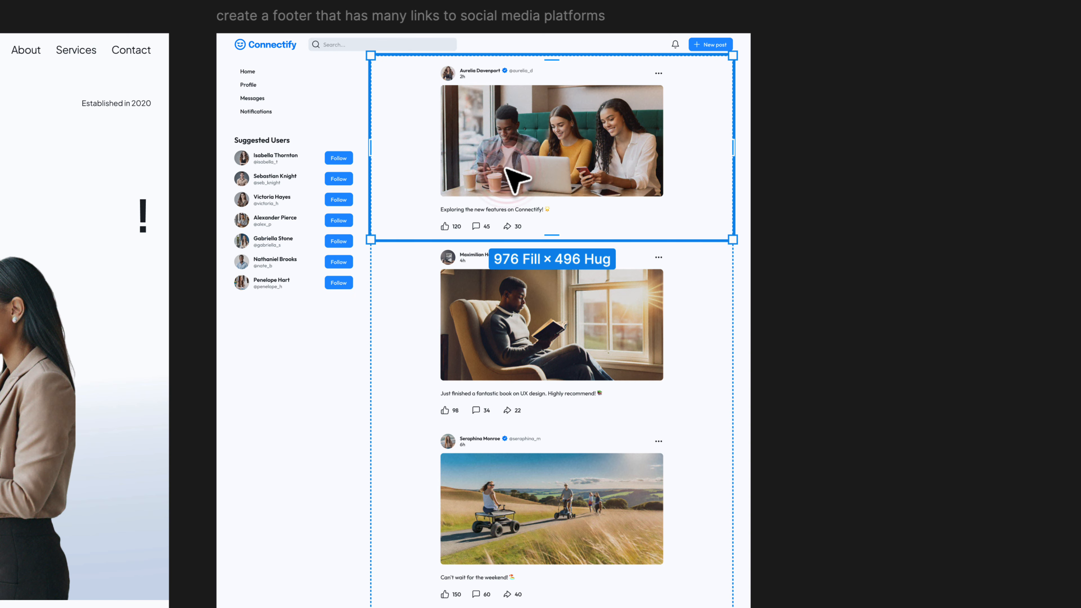
{"action": "left_click", "coordinate": [298, 109]}
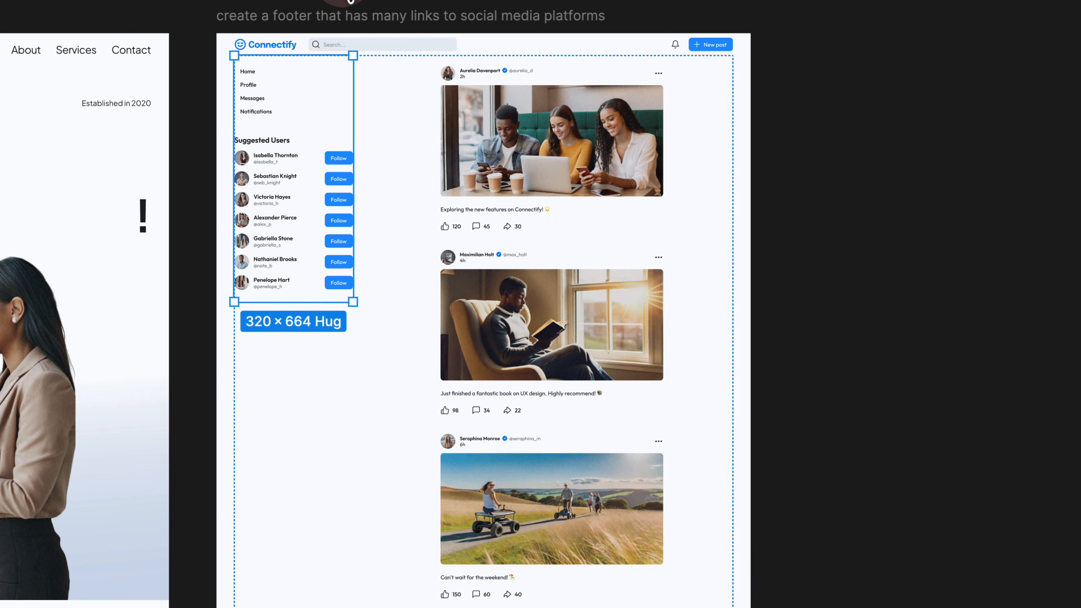
Select the blank footer strip below the last post, show the interface again, and collapse the layer tree around Basic Footer
{"action": "left_click_drag", "start_coordinate": [350, 2], "coordinate": [415, 174]}
{"action": "left_click", "coordinate": [448, 19]}
{"action": "left_click", "coordinate": [528, 458]}
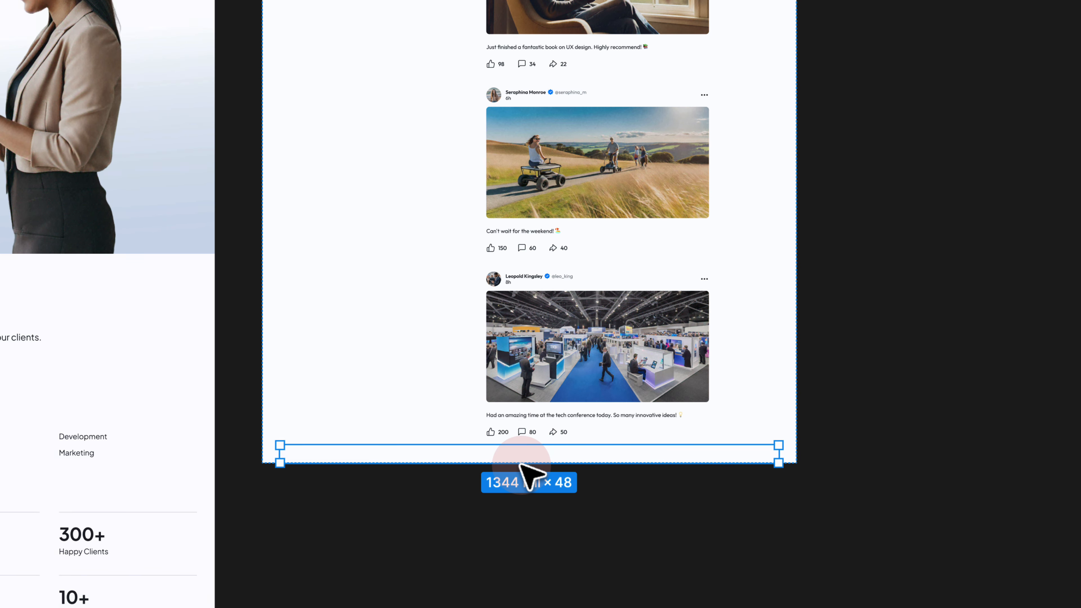
{"action": "key", "text": "super+backslash"}
{"action": "left_click", "coordinate": [95, 447]}
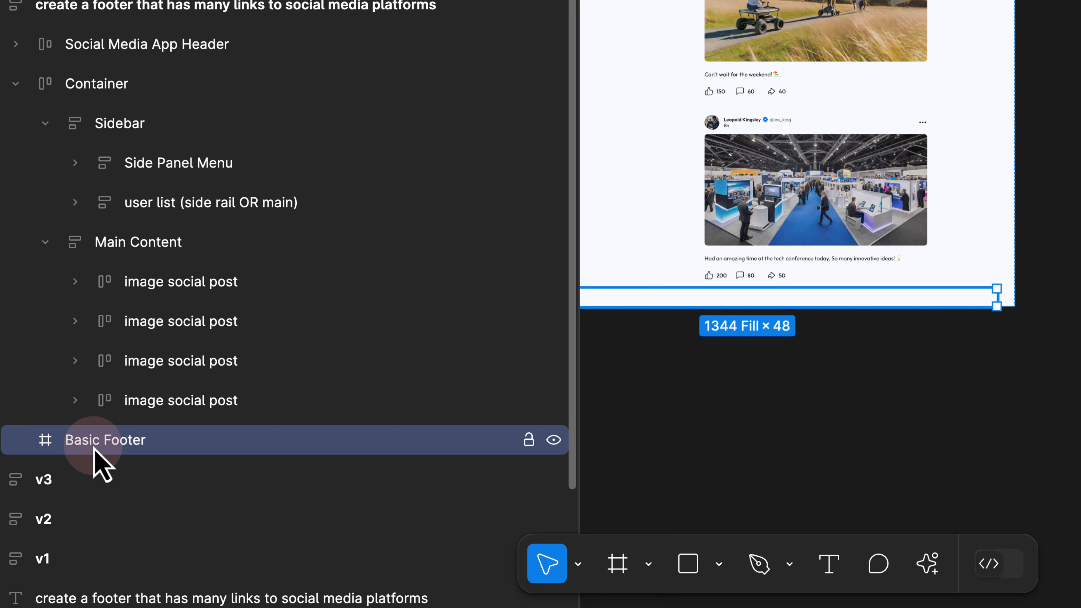
{"action": "key", "text": "alt+l"}
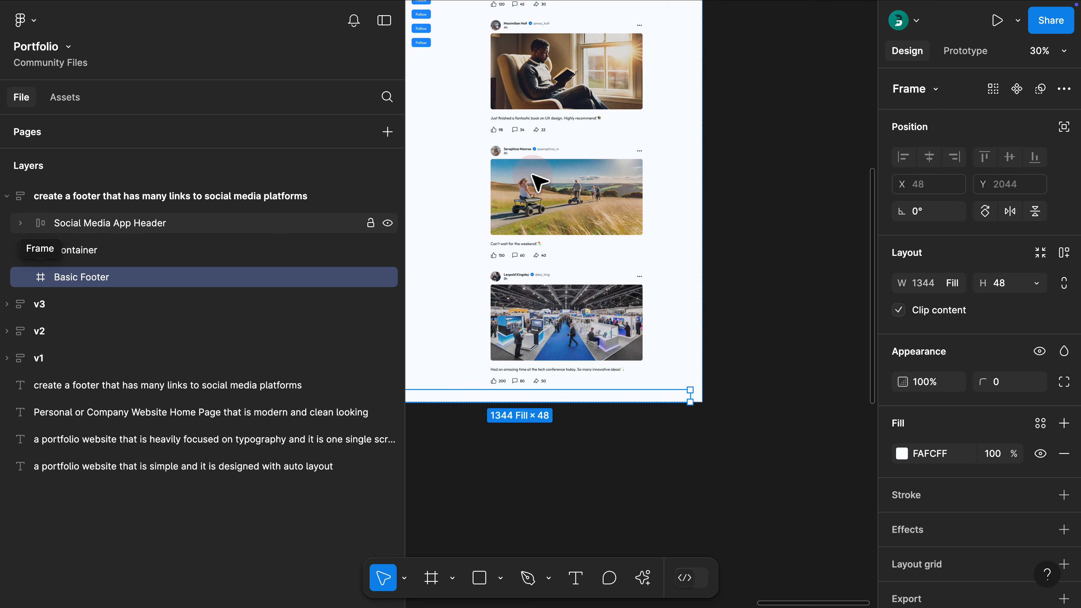
Narrow the generated social media page slightly from its right edge to test its responsiveness, and deselect it
{"action": "left_click", "coordinate": [728, 132]}
{"action": "scroll", "coordinate": [732, 104], "scroll_direction": "down", "scroll_amount": 5}
{"action": "scroll", "coordinate": [725, 68], "scroll_direction": "up", "scroll_amount": 3}
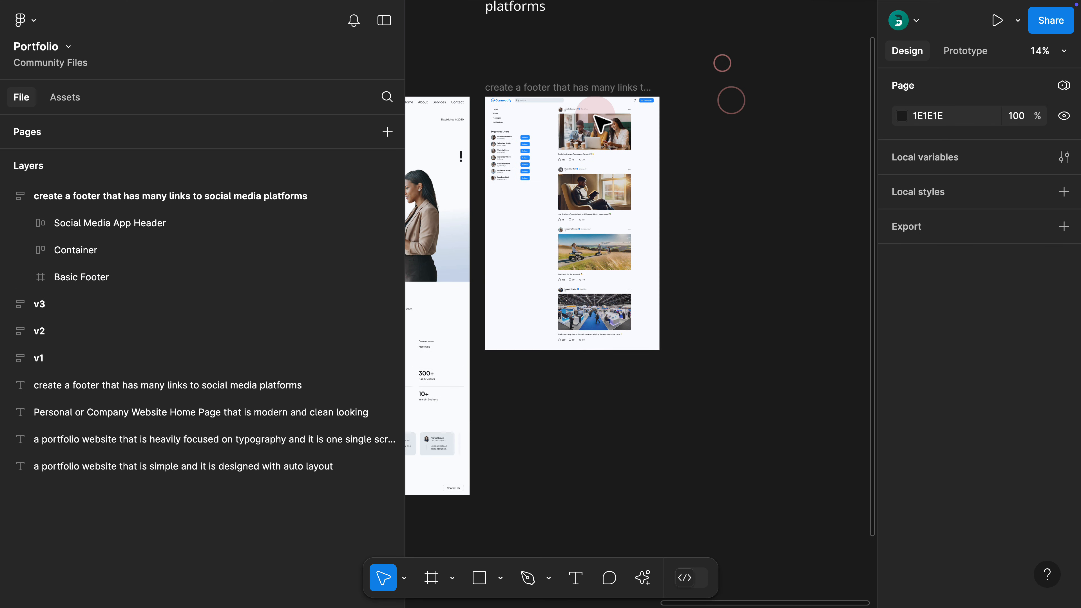
{"action": "left_click", "coordinate": [641, 123]}
{"action": "mouse_move", "coordinate": [664, 132]}
{"action": "left_mouse_down"}
{"action": "mouse_move", "coordinate": [778, 136]}
{"action": "mouse_move", "coordinate": [644, 133]}
{"action": "left_mouse_up"}
{"action": "left_click", "coordinate": [670, 124]}
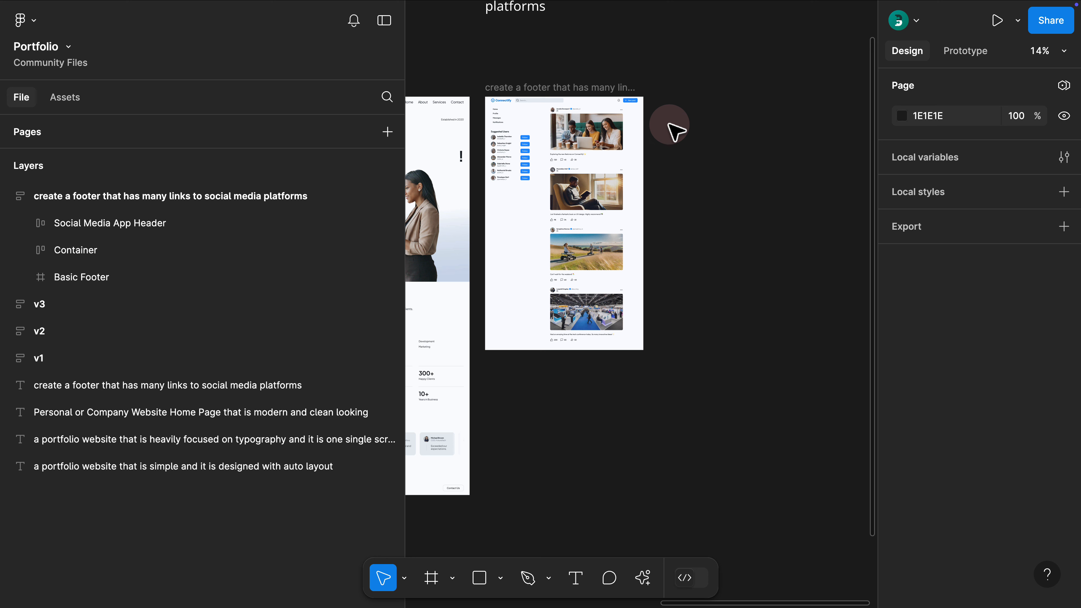